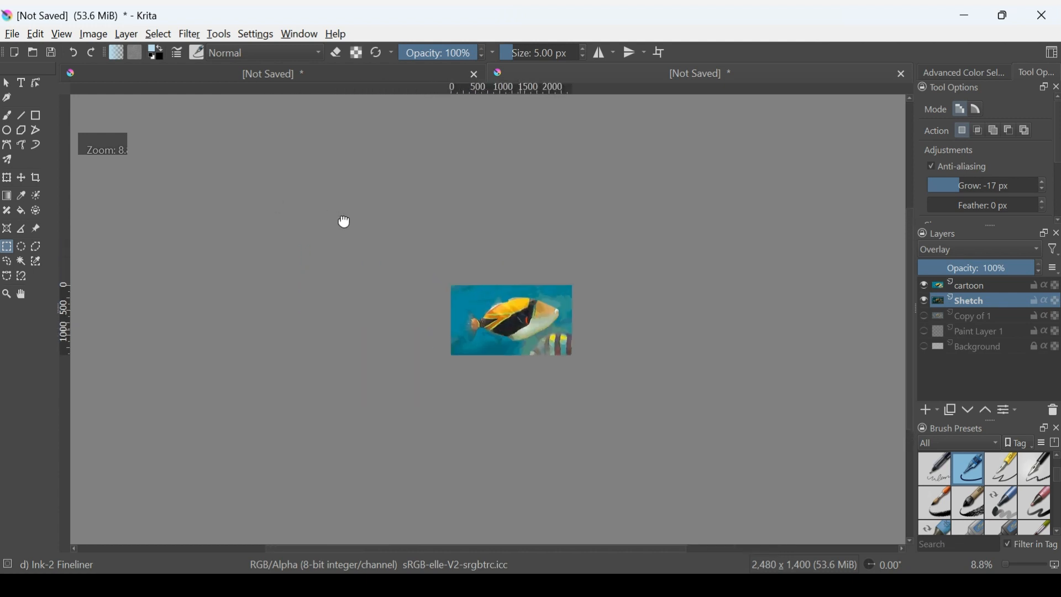
Undo the recent layer changes until only the cartoon layer is visible and active, with the Freehand Brush tool selected.
key(ctrl+plus)
key(ctrl+plus)
key(ctrl+plus)
key(ctrl+plus)
key(ctrl+plus)
drag(344, 220, 318, 227)
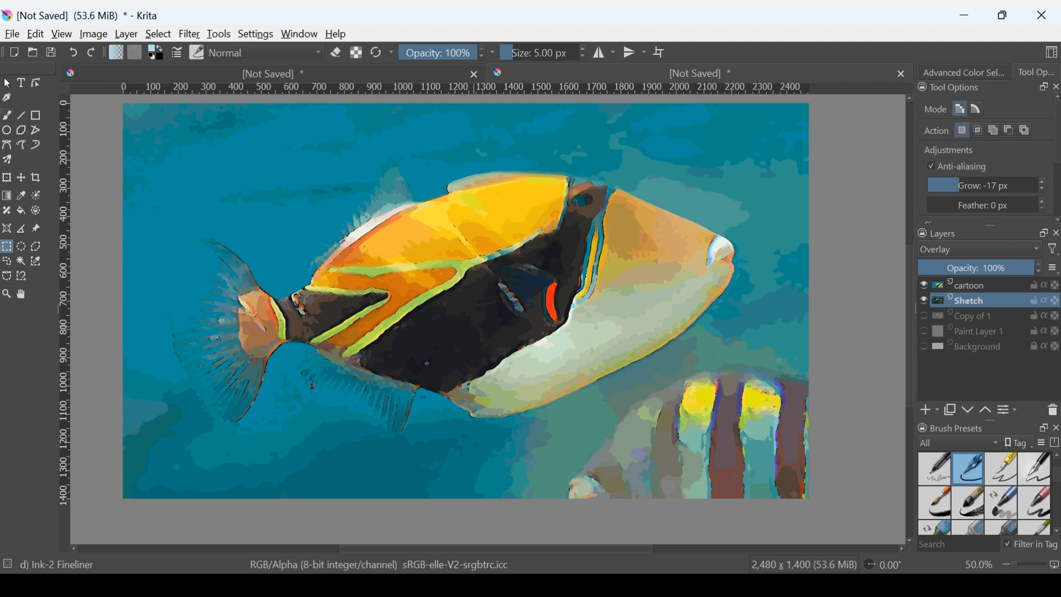
key(b)
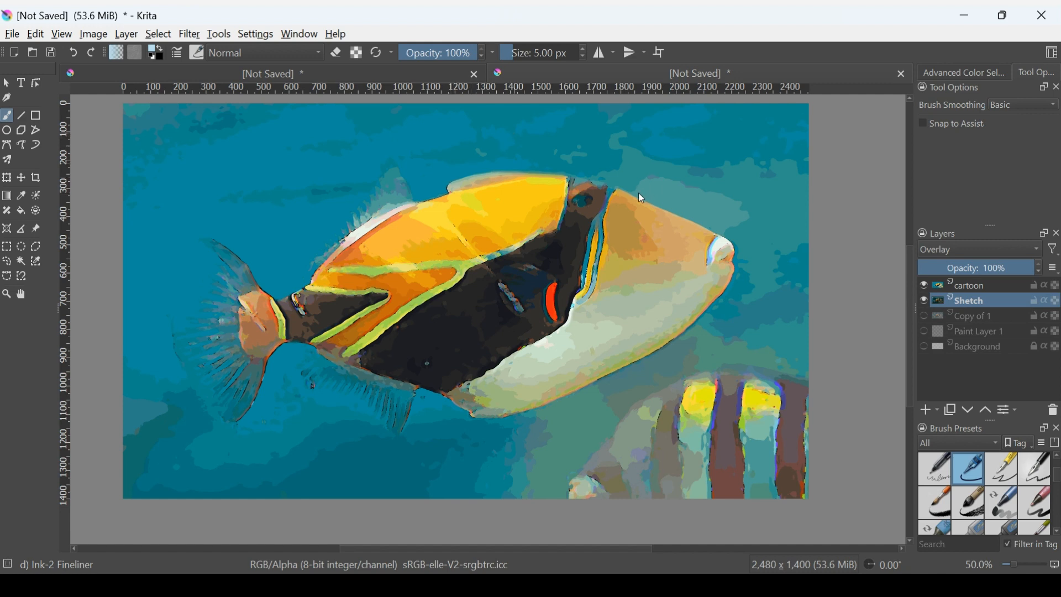
key(ctrl+z)
key(ctrl+shift+z)
click(73, 52)
click(73, 52)
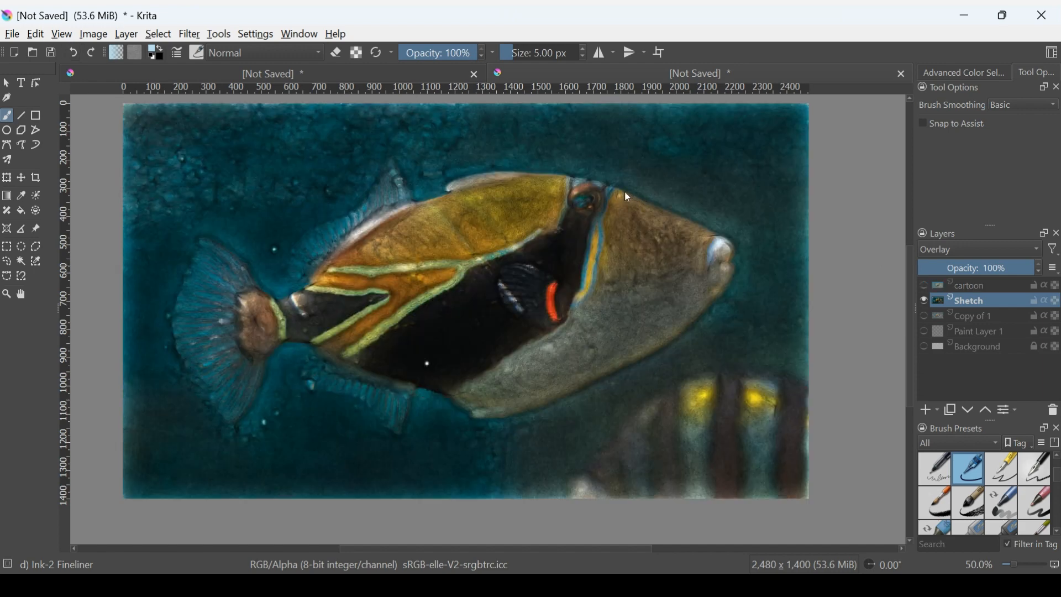
key(ctrl+shift+z)
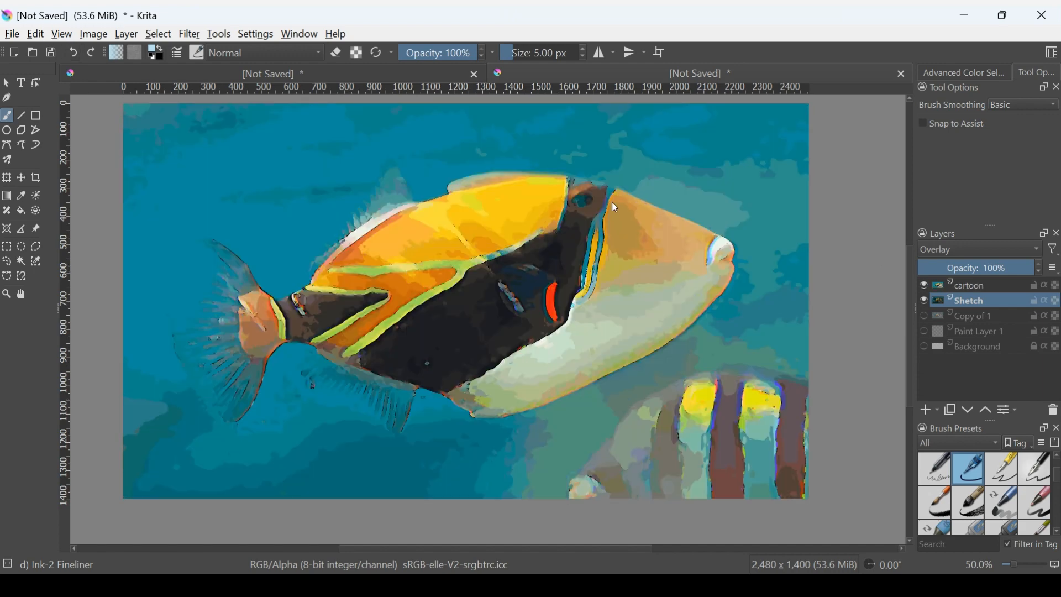
key(ctrl+z)
key(ctrl+z)
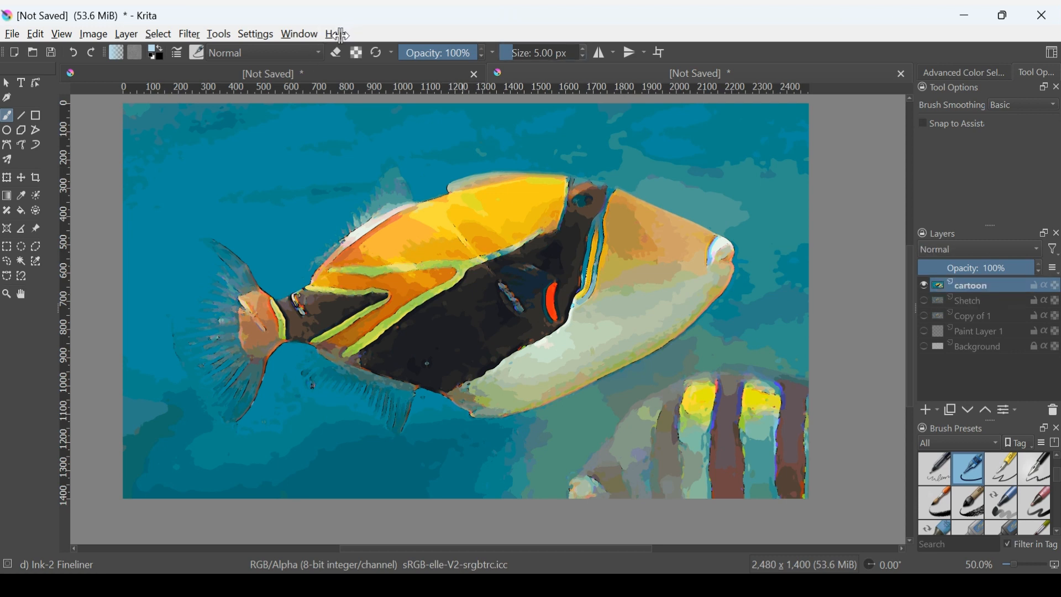
Set the brush size to 10.20 px and darken the brush colour to a near-black blue.
click(515, 53)
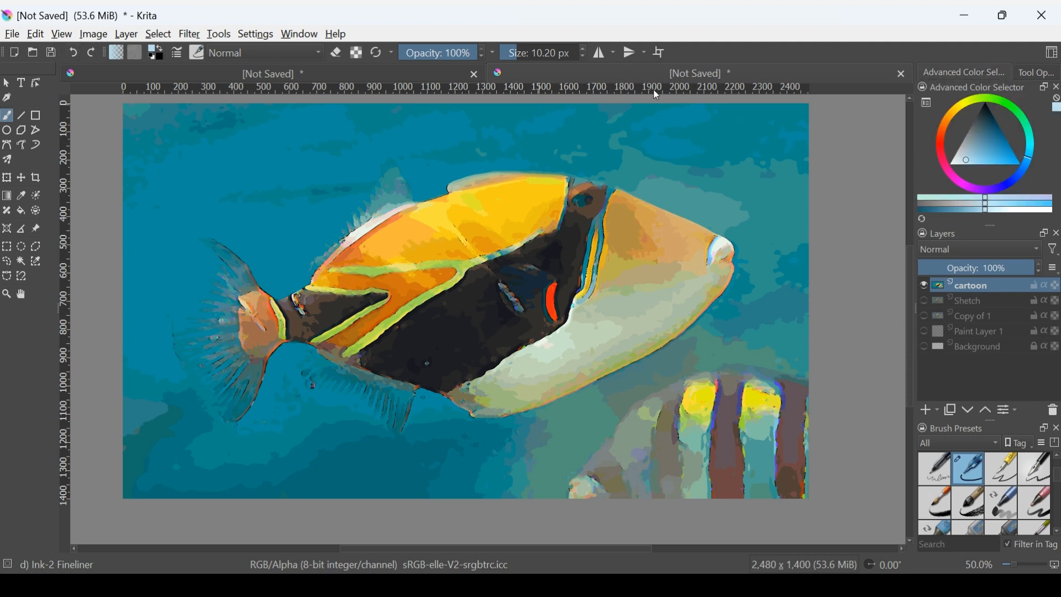
drag(980, 135, 983, 116)
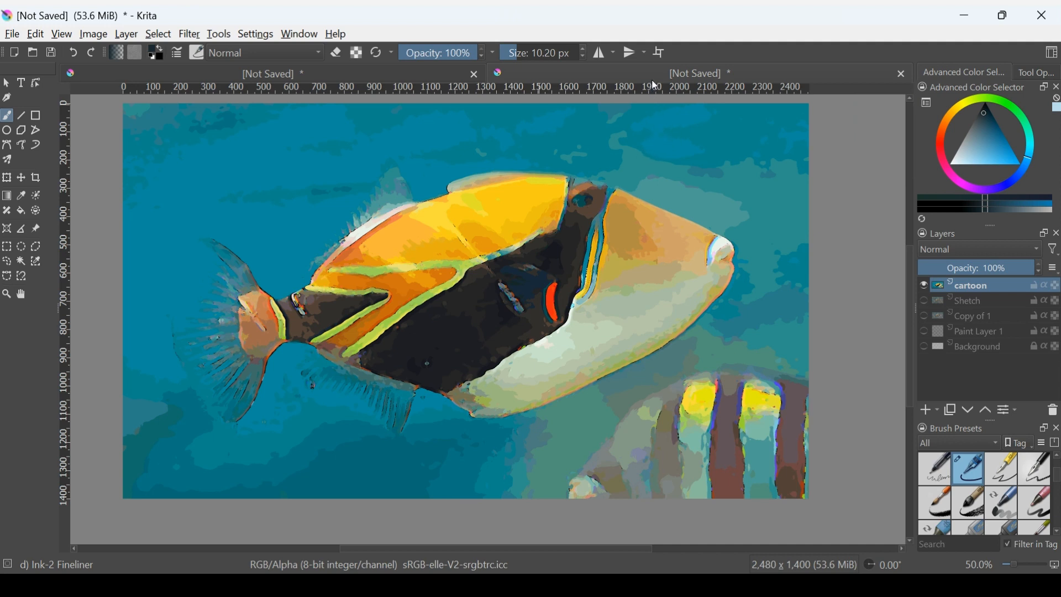
key(k)
key(k)
Try outlining the fish from the top of its yellow back to the snout with the Ink-2 Fineliner brush.
drag(448, 191, 467, 177)
click(456, 173)
drag(460, 174, 469, 172)
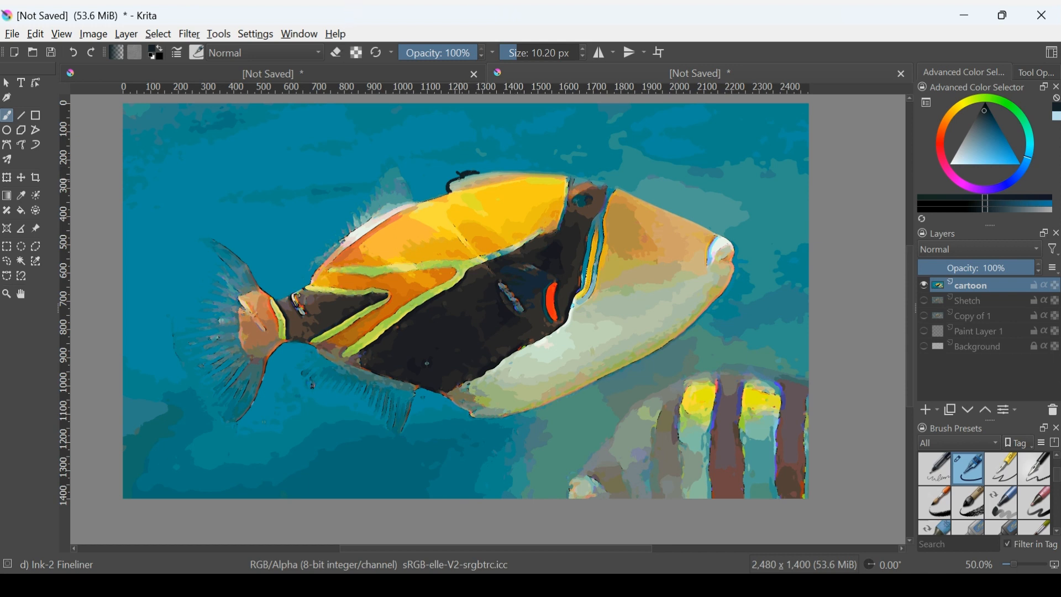
drag(460, 177, 572, 177)
drag(572, 177, 612, 189)
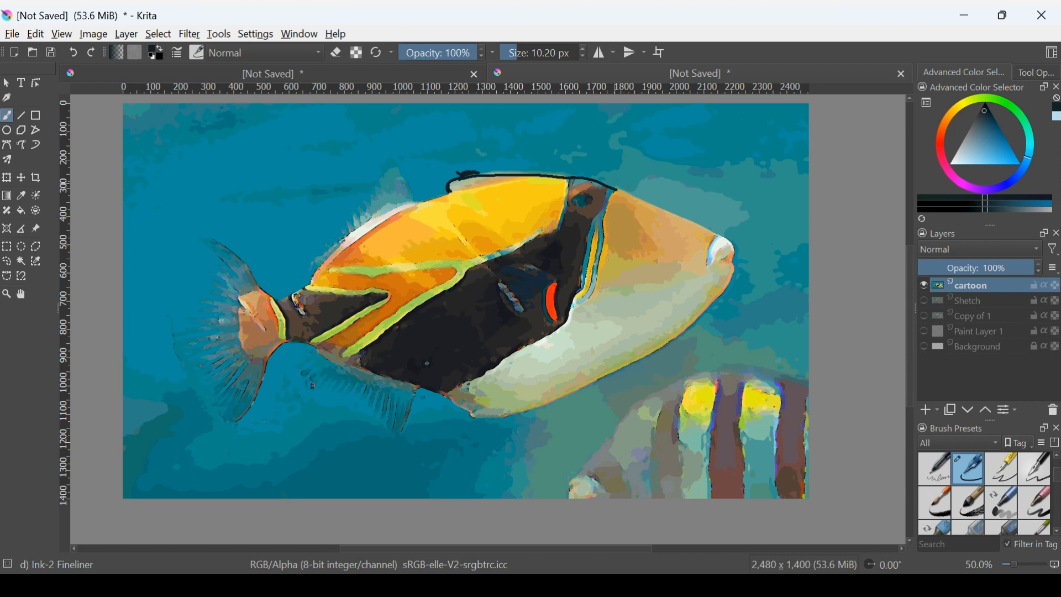
mouse_move(614, 189)
mouse_down()
mouse_move(728, 236)
mouse_move(733, 254)
mouse_up()
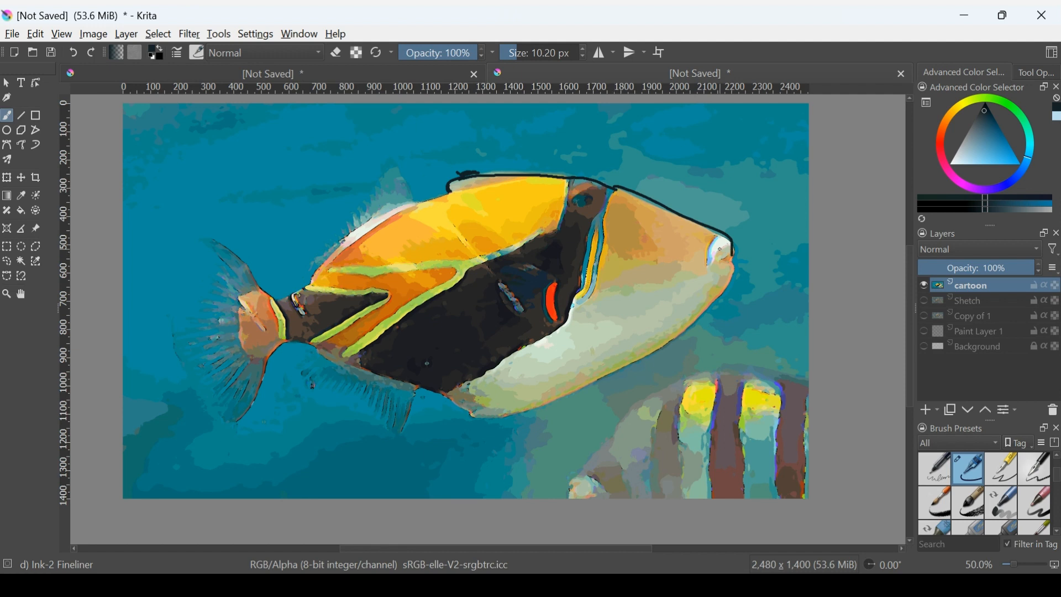
key(minus)
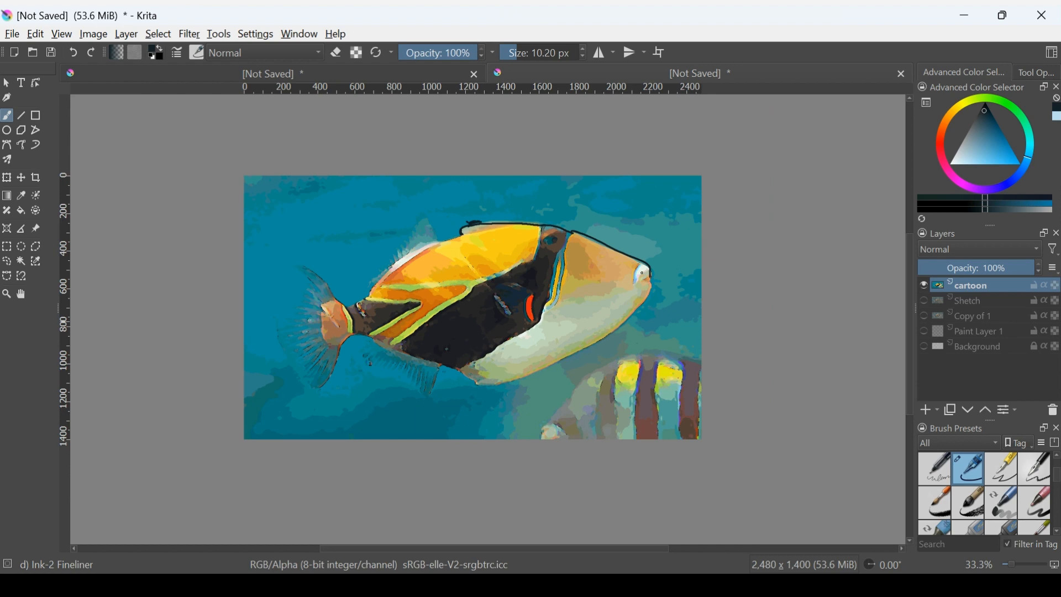
Undo all the fineliner outline strokes along the fish's back and head.
key(ctrl+z)
key(ctrl+z)
key(ctrl+z)
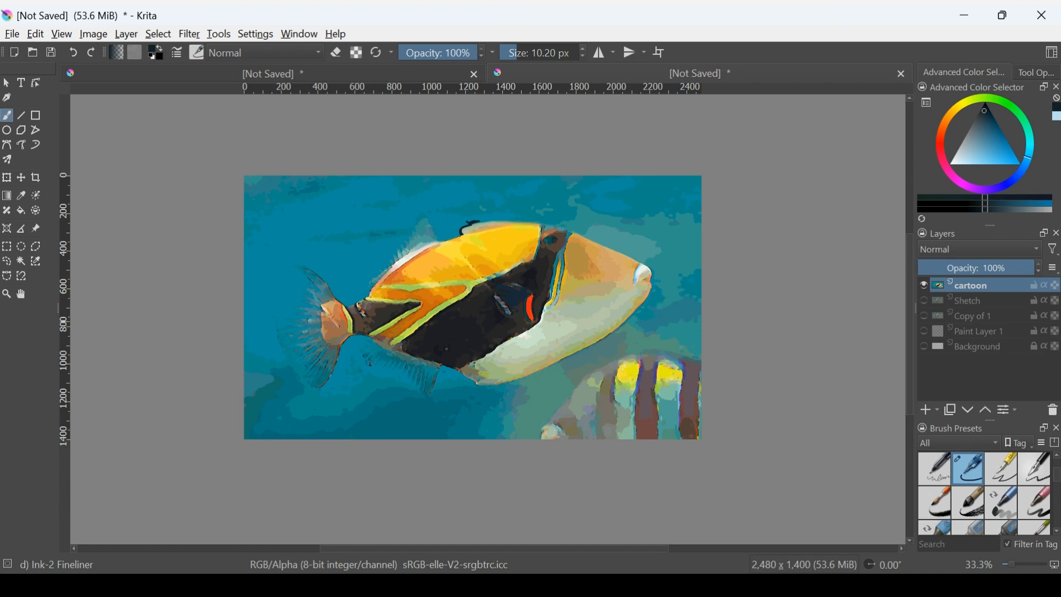
key(ctrl+z)
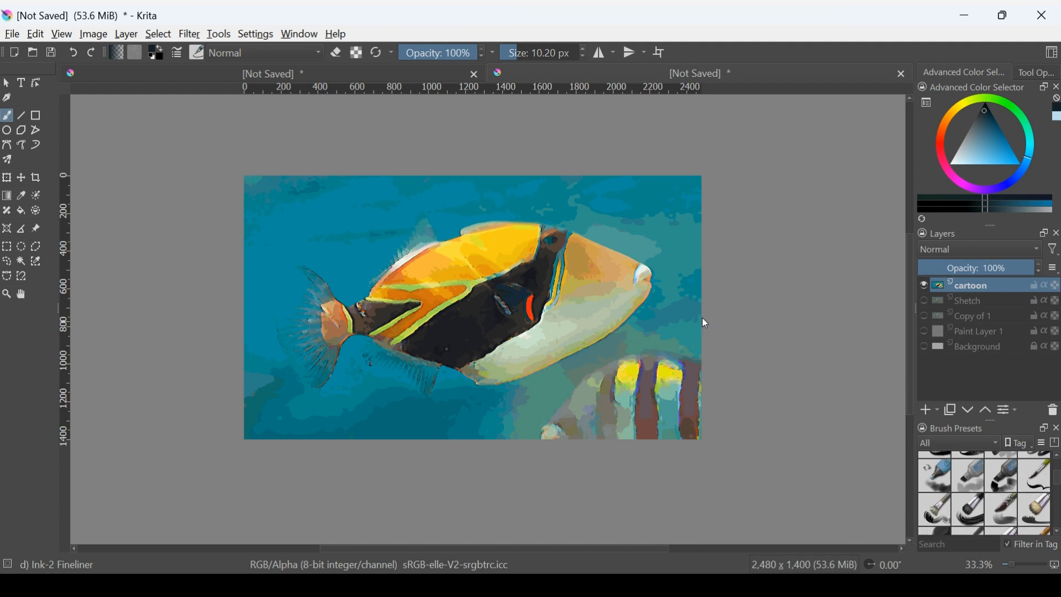
Try a short outline stroke at the rear of the yellow back with the 16 px Bristles-1 Details brush, and undo it.
key(comma)
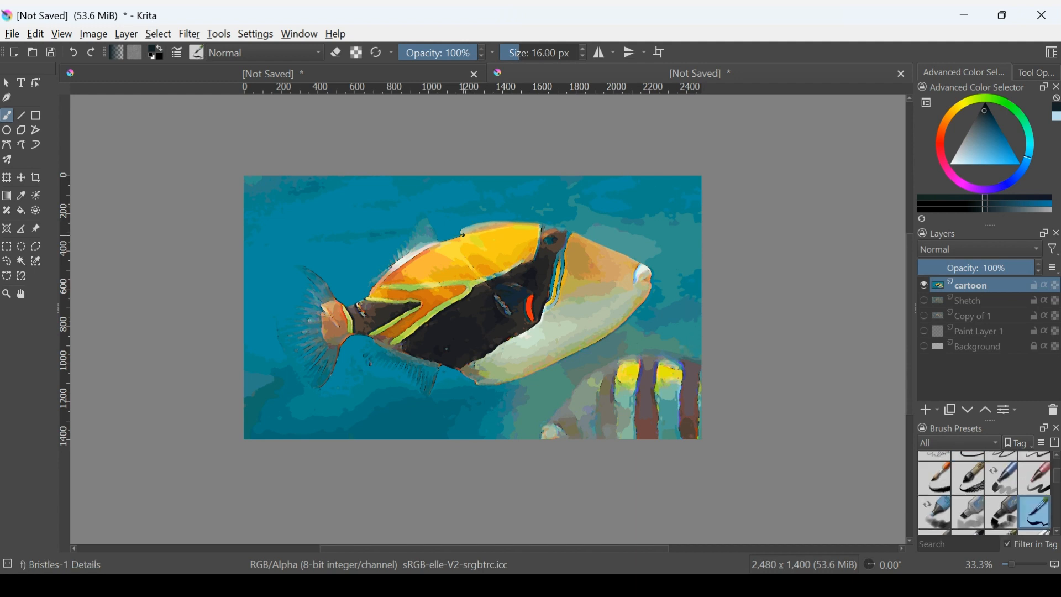
drag(463, 235, 462, 228)
scroll(476, 180, up, 3)
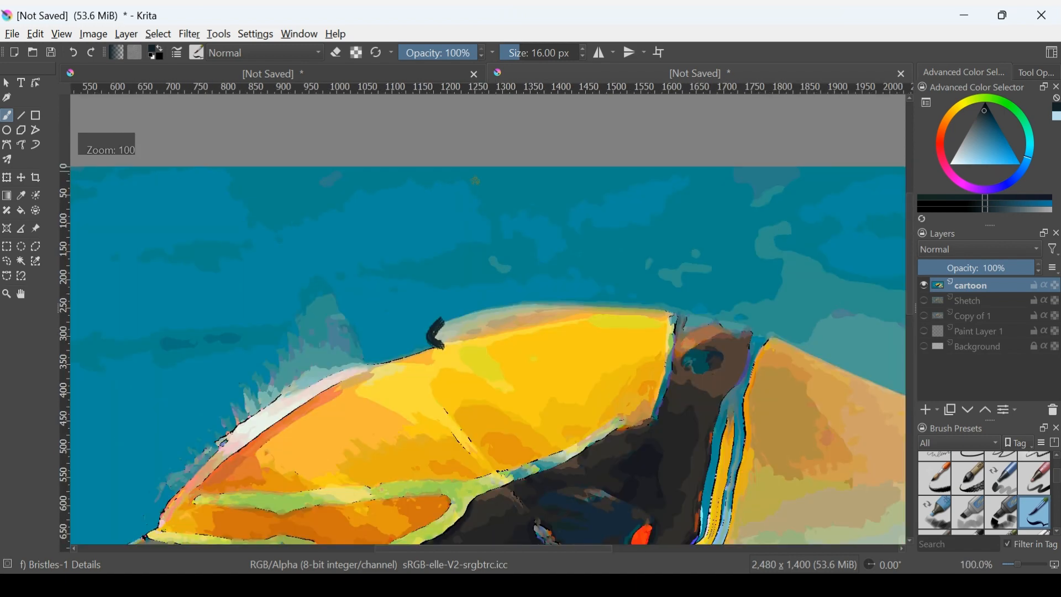
key(ctrl+z)
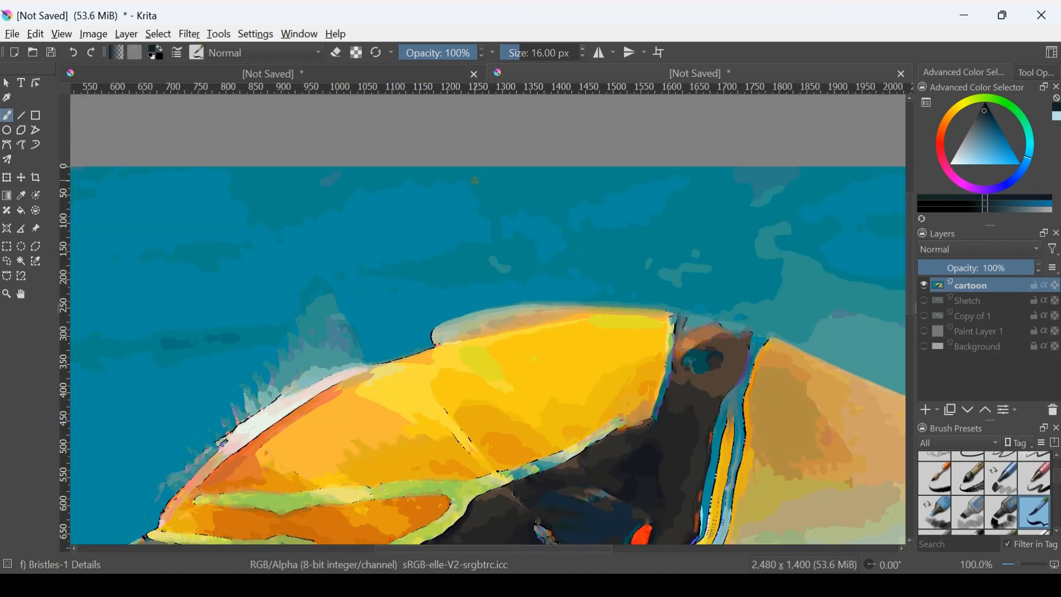
Select the Charcoal Rock Soft brush preset and set its size to 3.65 px.
mouse_move(1055, 475)
mouse_down()
mouse_move(1055, 493)
mouse_move(1056, 481)
mouse_up()
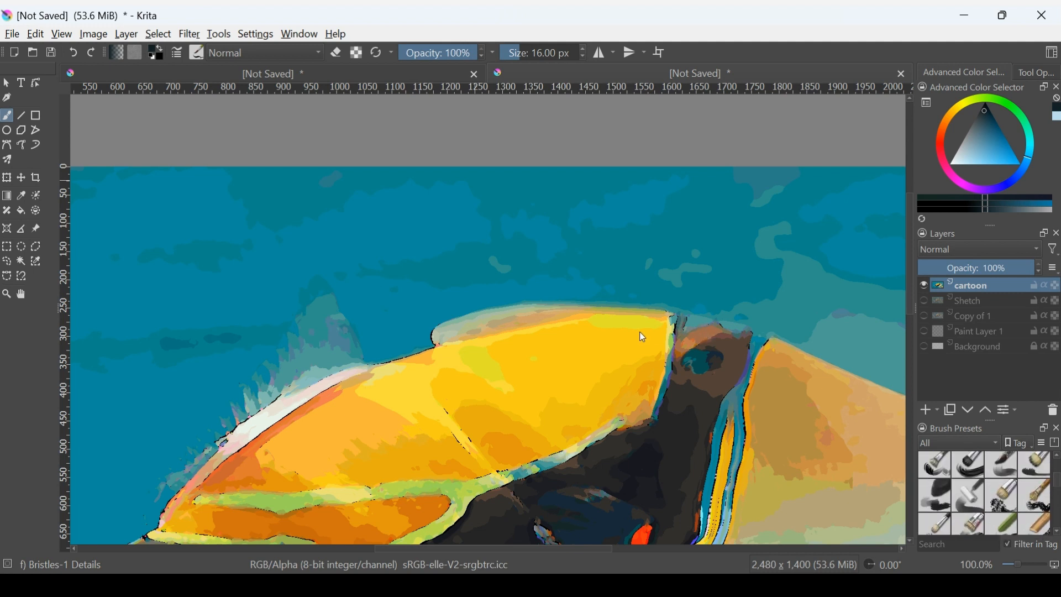
click(934, 495)
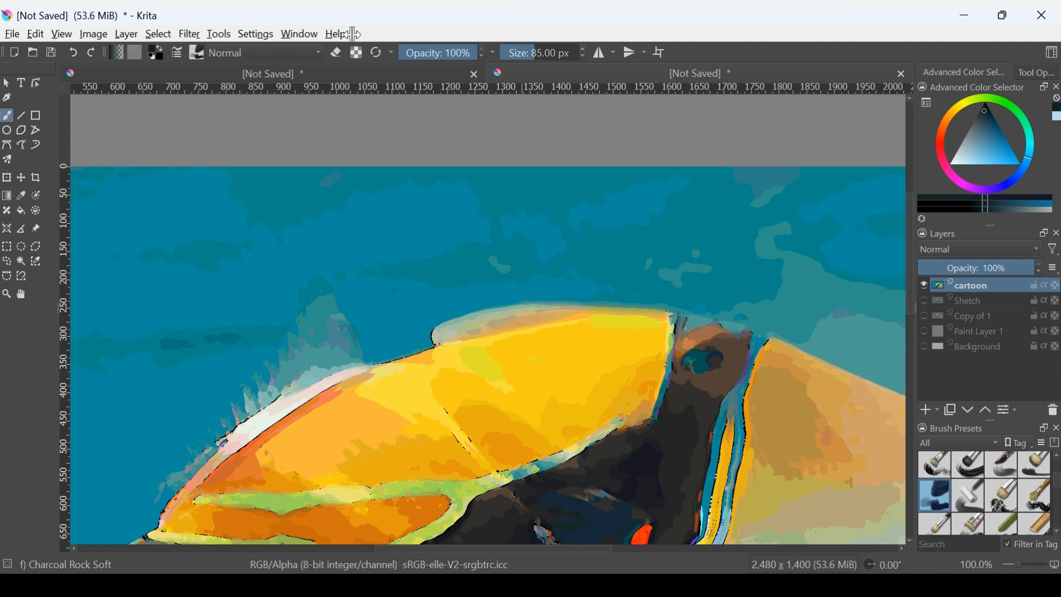
drag(528, 52, 511, 53)
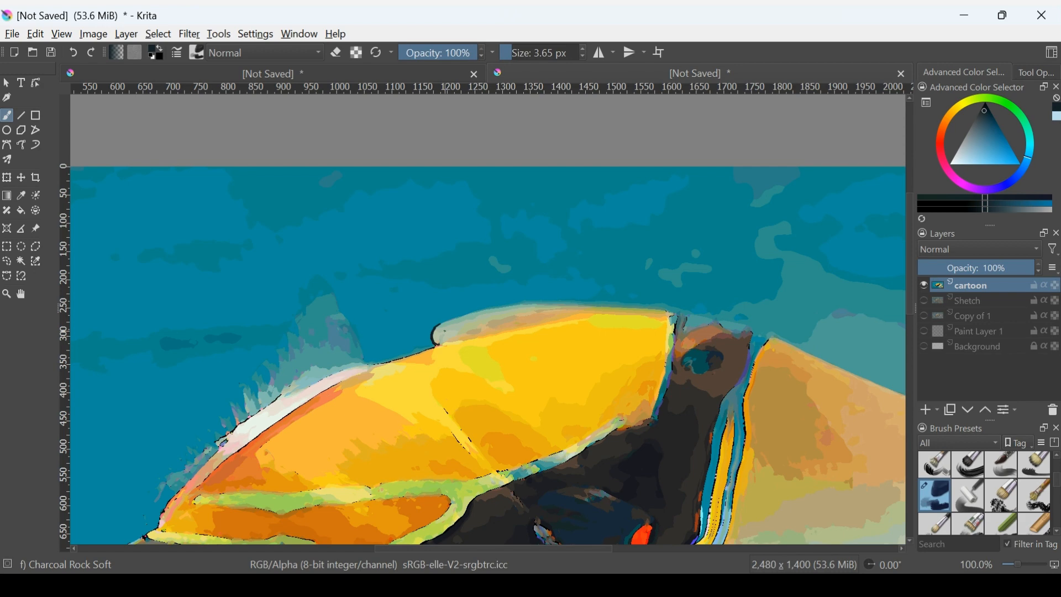
Outline the pale top edge of the yellow back and the front edge of the pointed dorsal fin with dark strokes.
scroll(437, 332, up, 3)
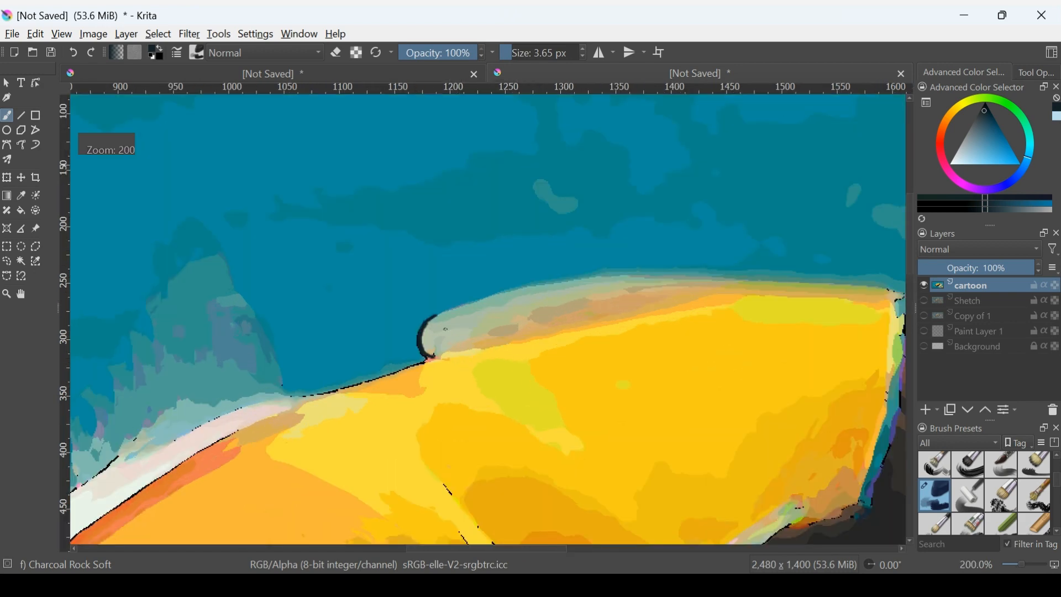
mouse_move(435, 315)
mouse_down()
mouse_move(500, 293)
mouse_move(644, 275)
mouse_move(894, 290)
mouse_up()
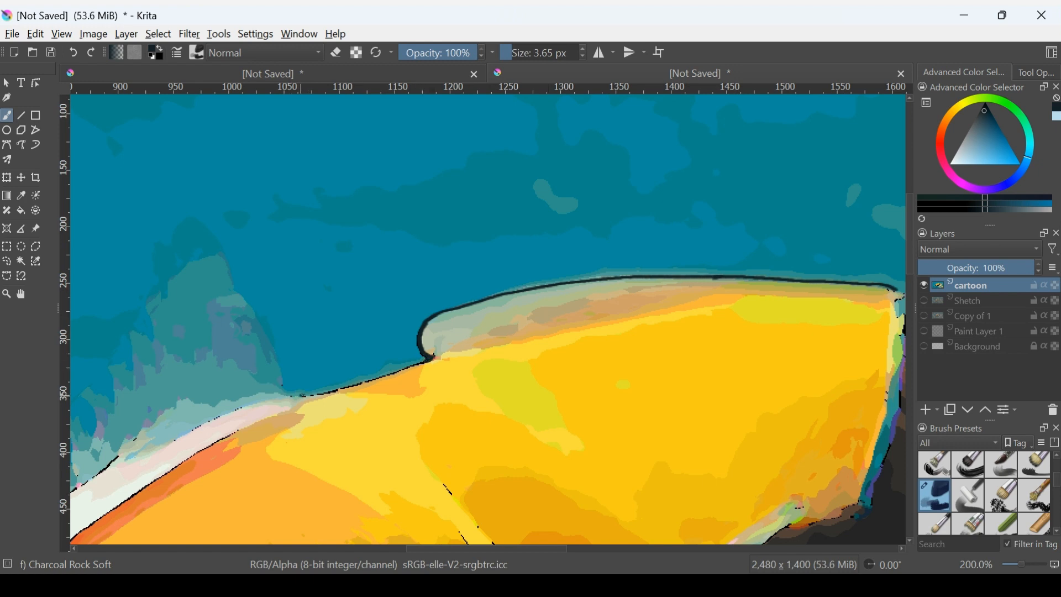
drag(301, 394, 421, 362)
mouse_move(304, 396)
mouse_down()
mouse_move(289, 390)
mouse_move(212, 235)
mouse_move(194, 216)
mouse_move(175, 235)
mouse_up()
Examine the new outline strokes against the whole fish at several magnifications.
key(minus)
key(minus)
key(minus)
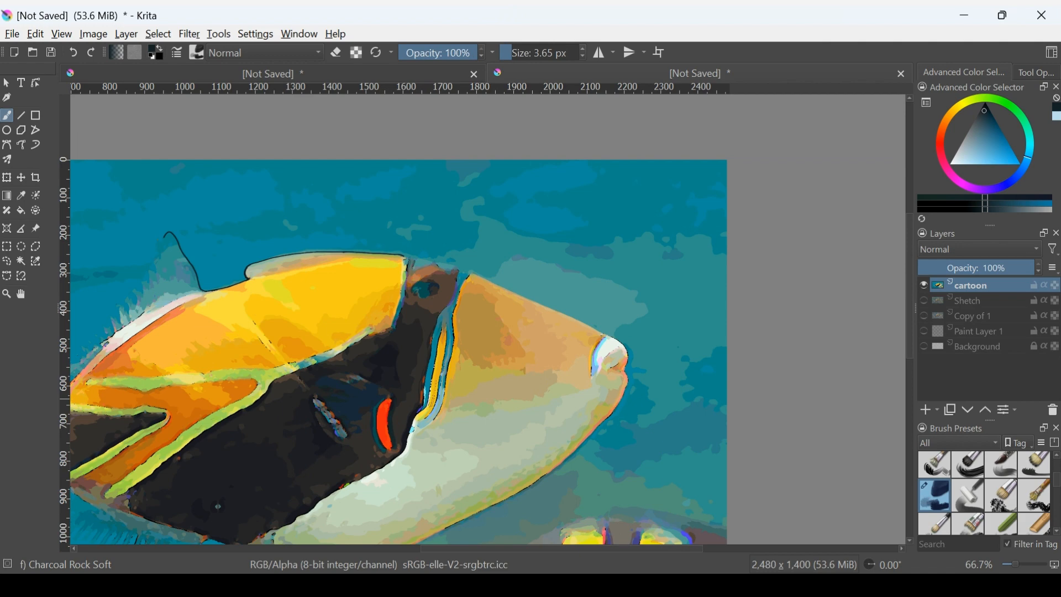
key(plus)
key(plus)
key(minus)
key(minus)
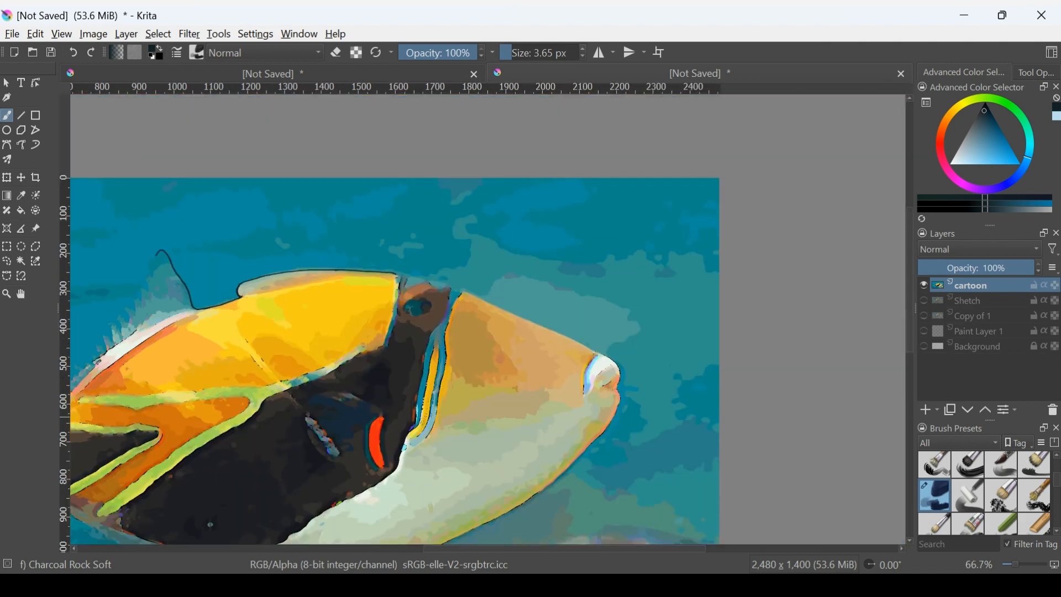
key(minus)
key(minus)
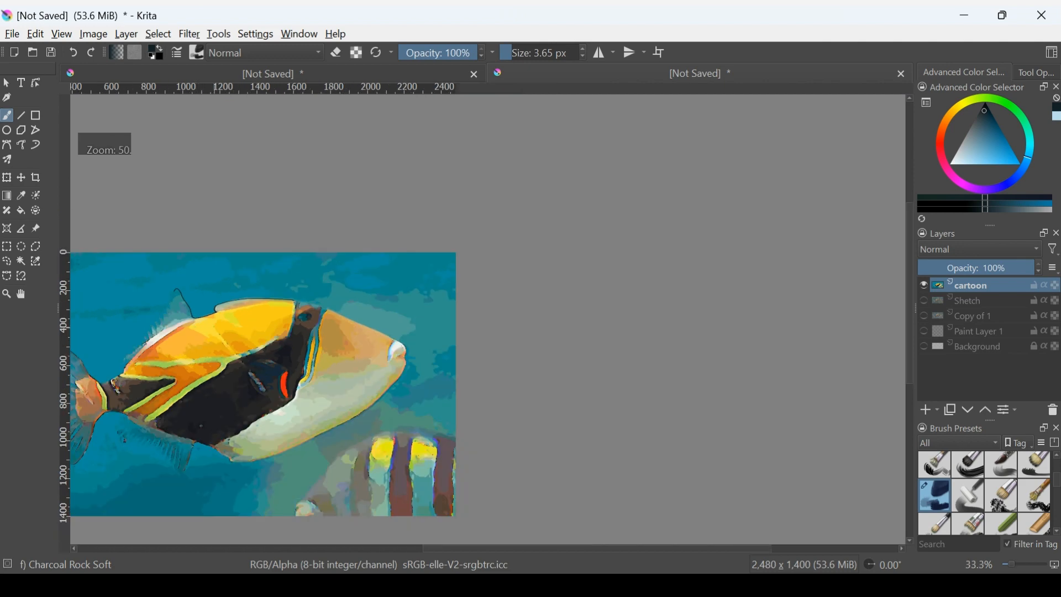
key(plus)
key(plus)
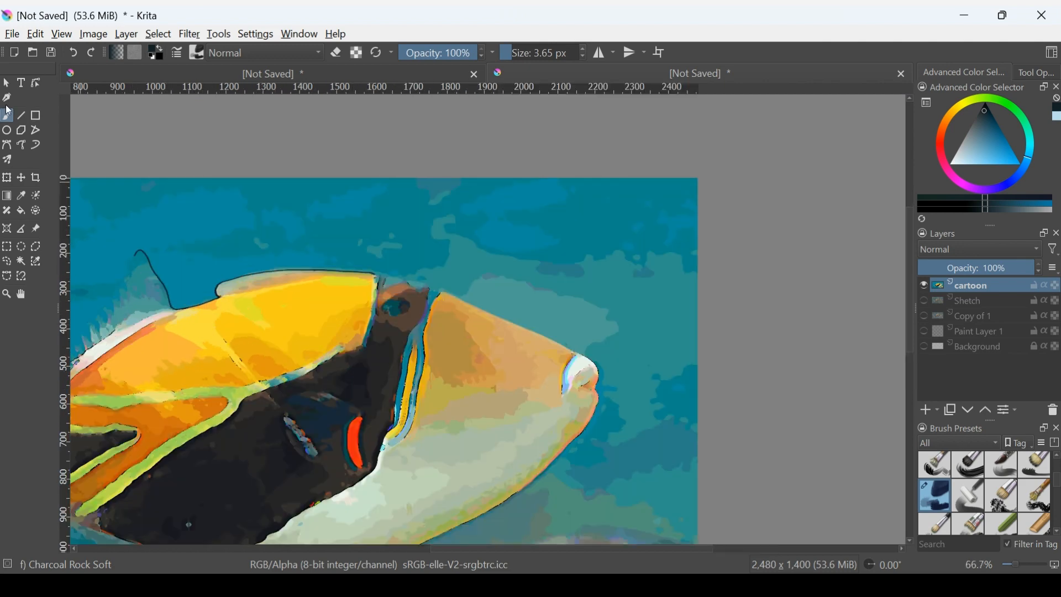
Trace the jagged rear edge of the dorsal fin with a dark outline from its tip downward.
drag(83, 241, 398, 198)
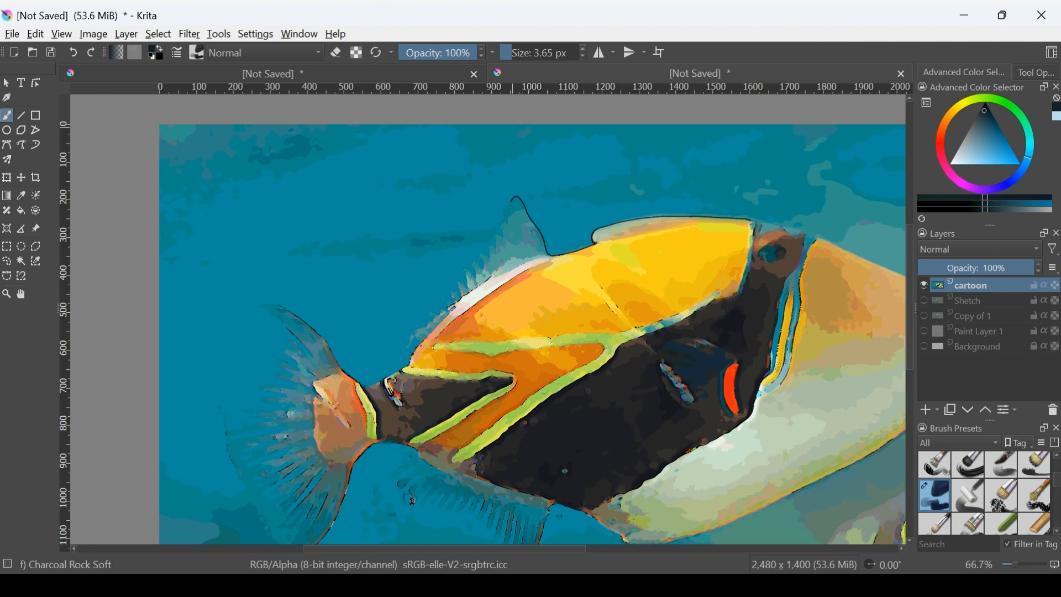
scroll(534, 209, up, 3)
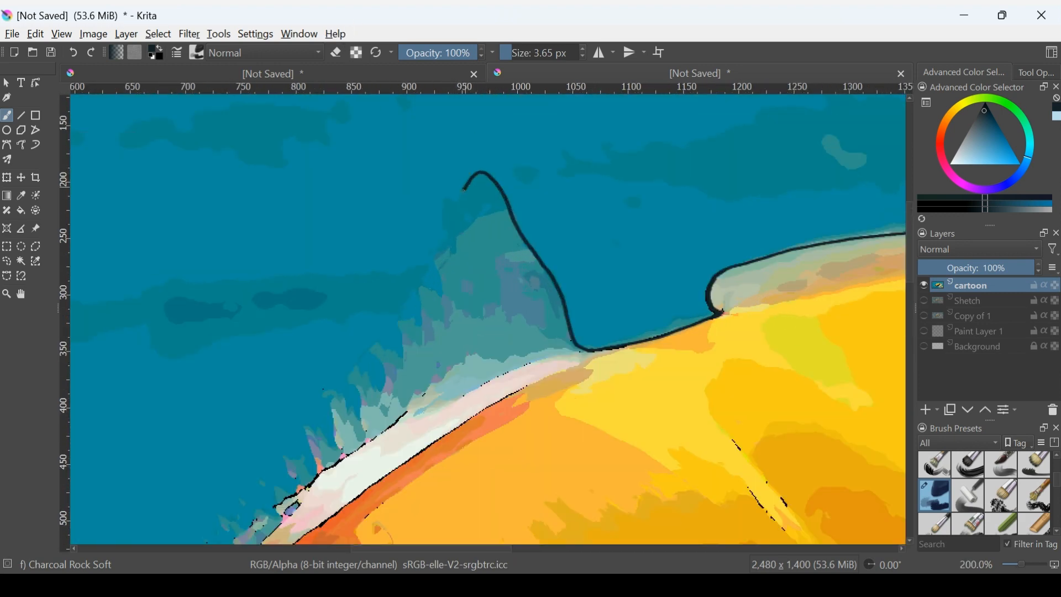
mouse_move(464, 190)
mouse_down()
mouse_move(439, 249)
mouse_move(394, 328)
mouse_move(249, 493)
mouse_up()
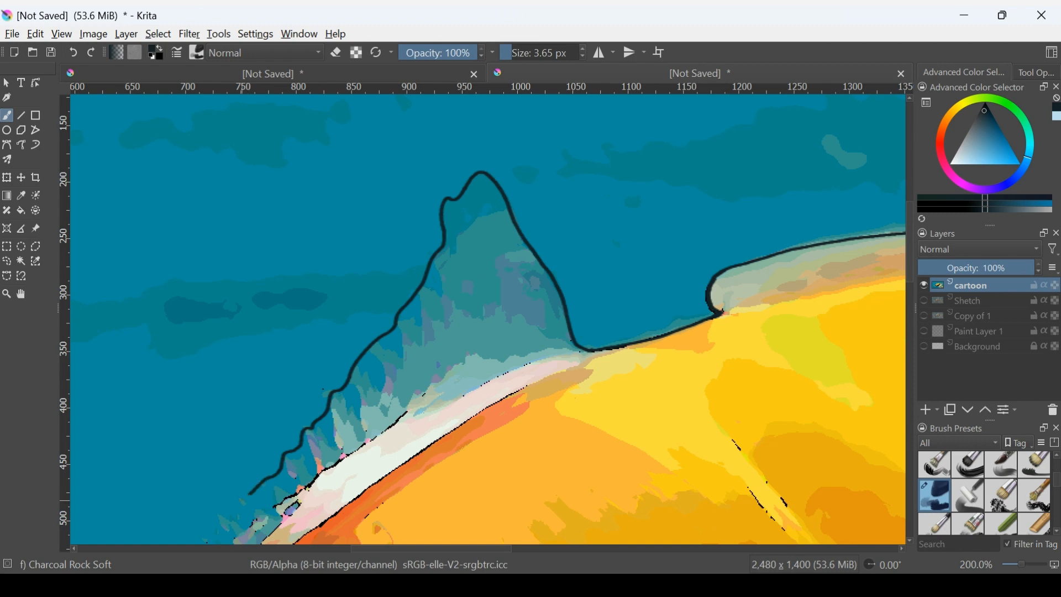
Continue the dark outline from the lower rear of the dorsal fin down the back to just before the tail.
scroll(257, 495, down, 3)
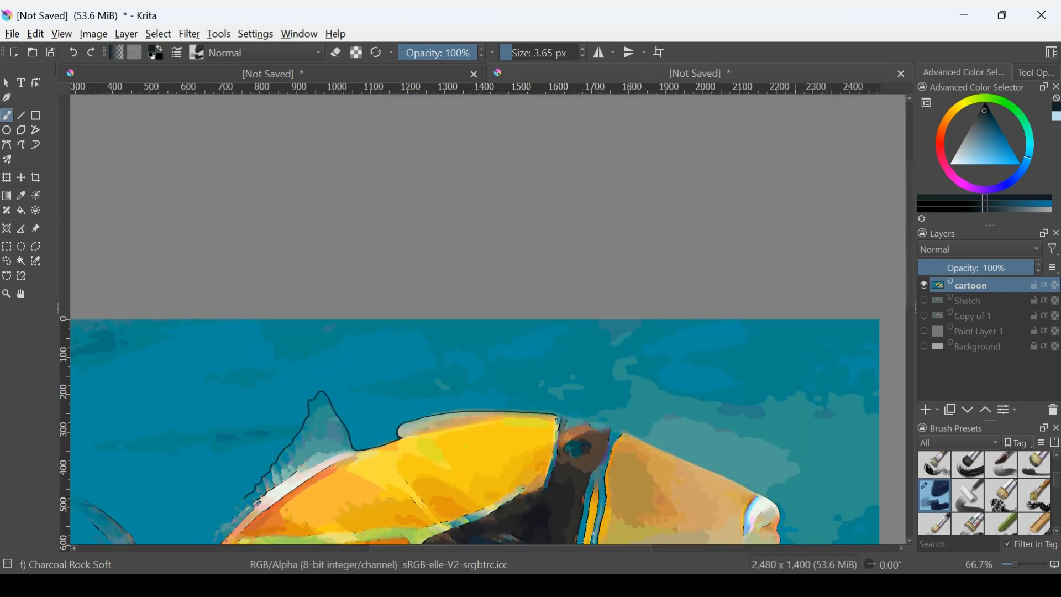
scroll(335, 393, down, 3)
scroll(229, 367, up, 1)
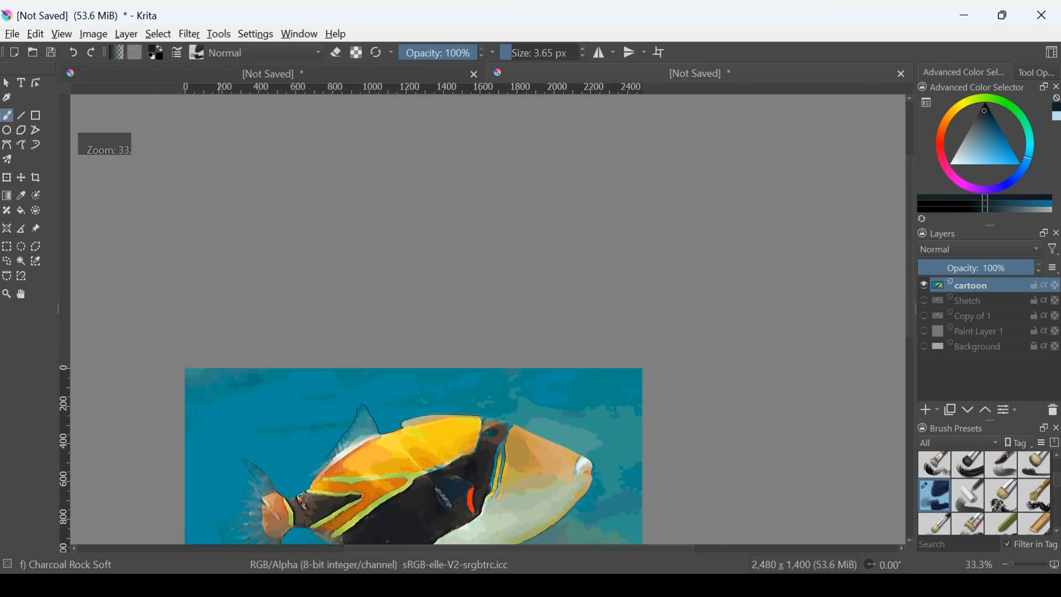
drag(92, 231, 196, 168)
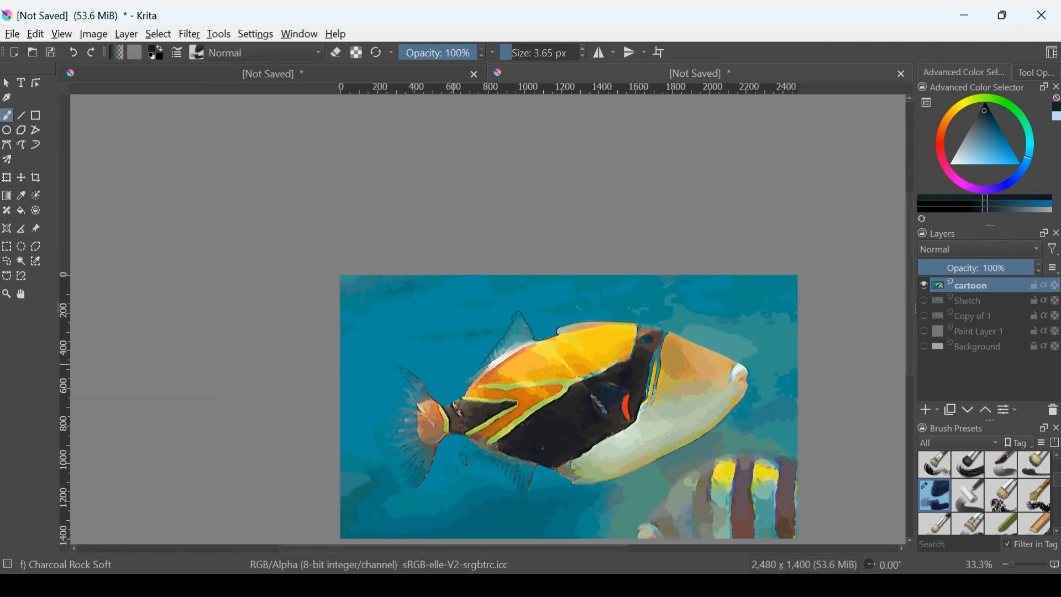
scroll(473, 369, up, 3)
scroll(581, 394, up, 1)
drag(347, 302, 390, 193)
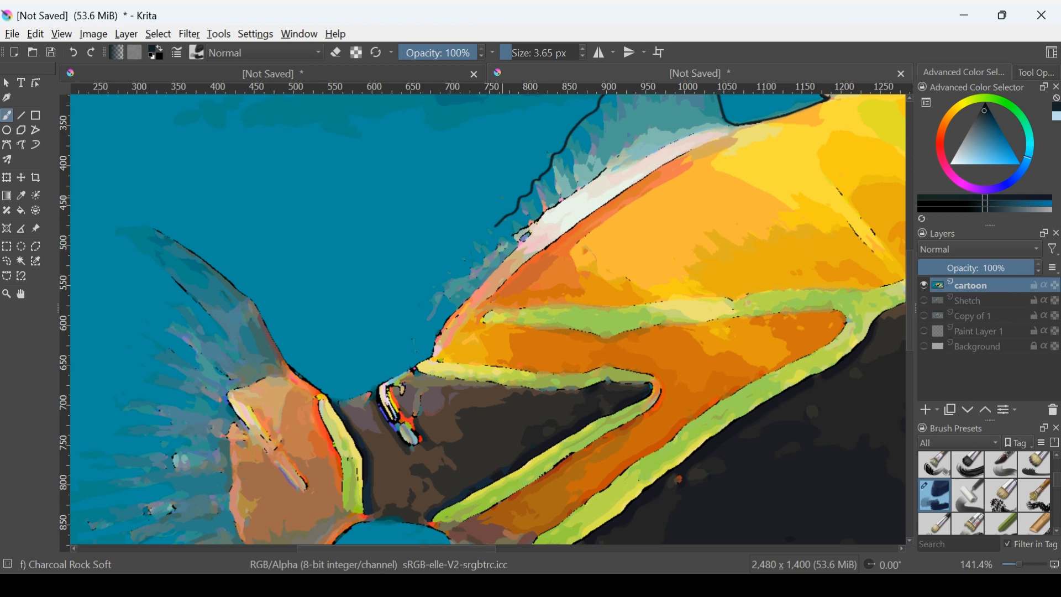
mouse_move(496, 225)
mouse_down()
mouse_move(448, 286)
mouse_move(429, 353)
mouse_move(403, 371)
mouse_up()
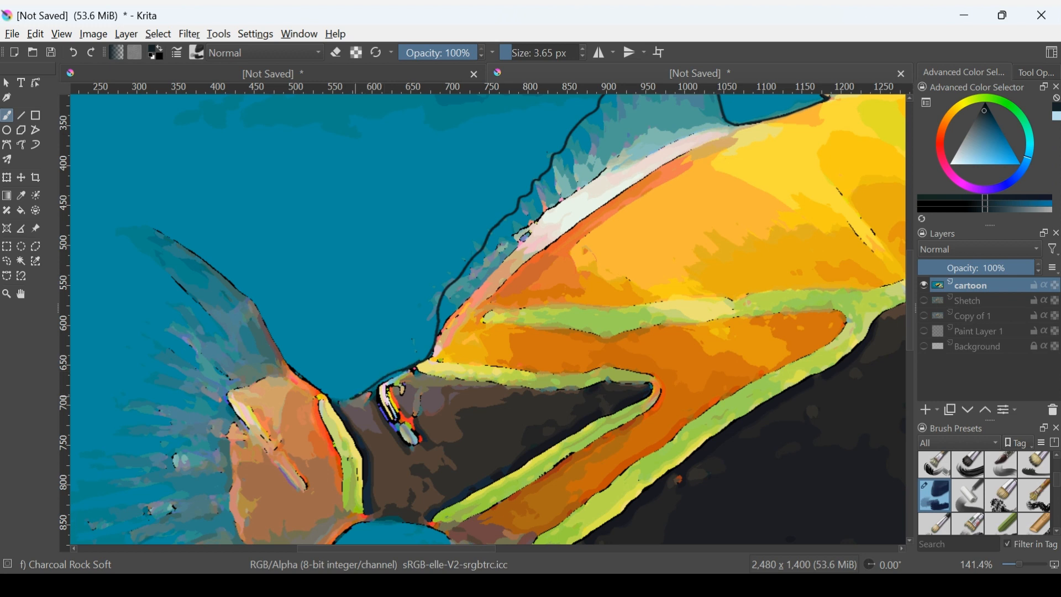
Outline the curve at the tail base and the upper edge of the tail fin up to its tip.
drag(352, 398, 416, 366)
key(ctrl+z)
mouse_move(325, 390)
mouse_down()
mouse_move(298, 374)
mouse_move(248, 299)
mouse_up()
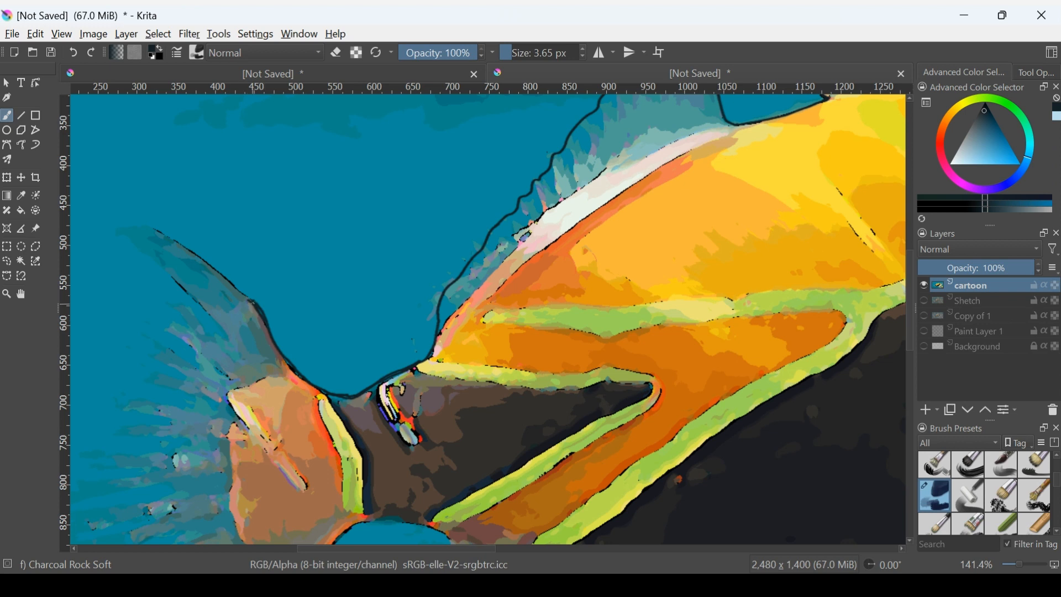
drag(153, 227, 249, 302)
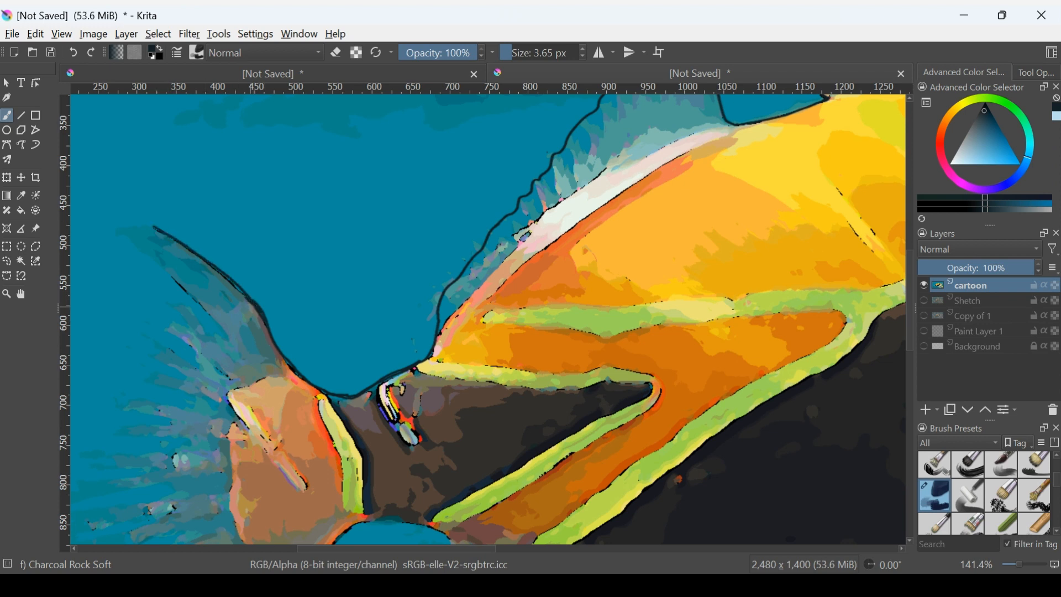
Outline the rear edge of the tail fin from its upper tip around to the lower tip and back up its lower front edge.
key(2)
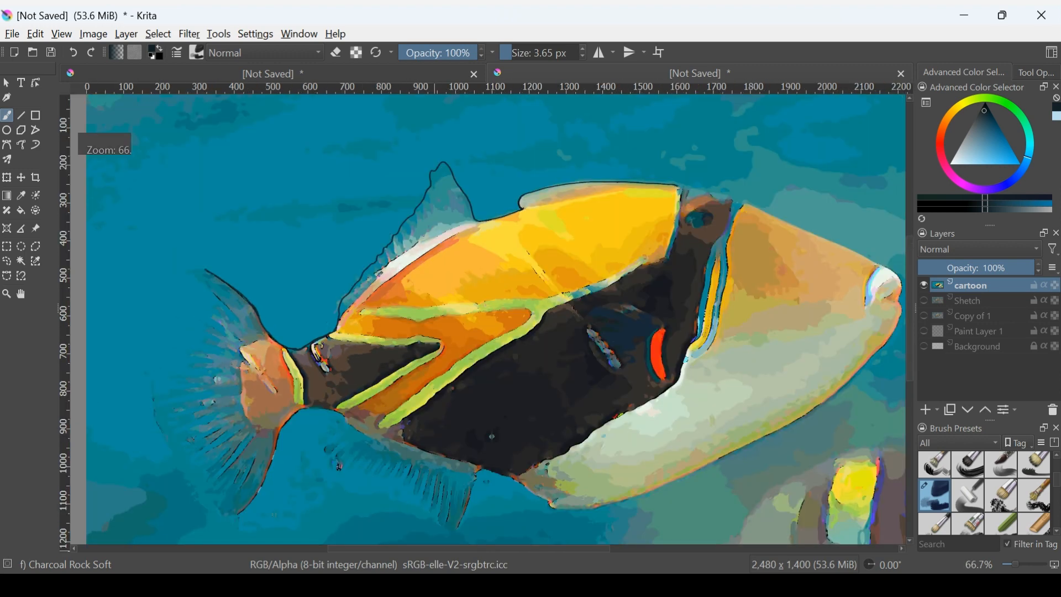
key(1)
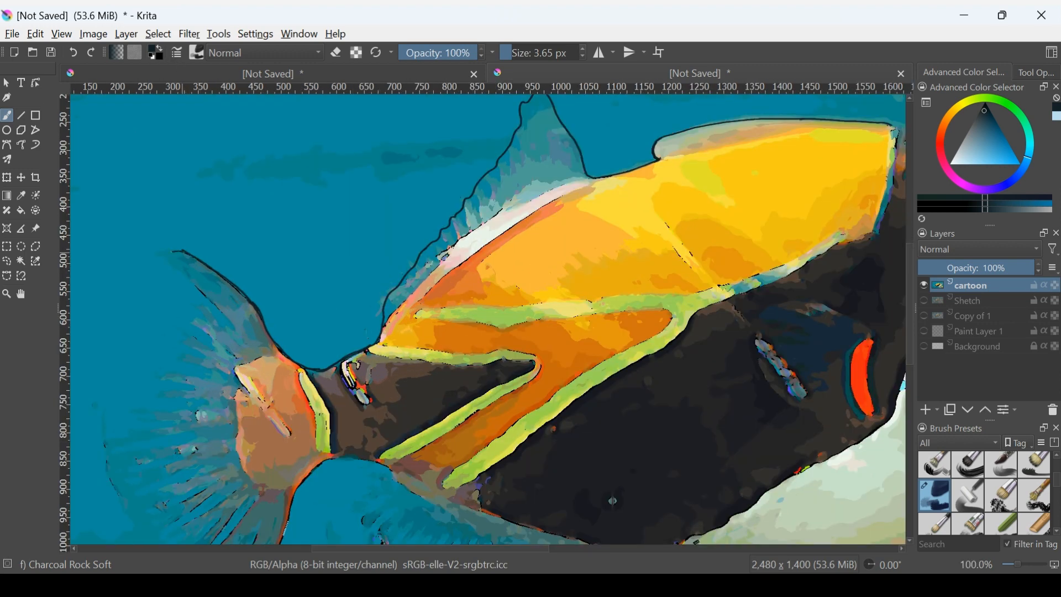
key(minus)
key(minus)
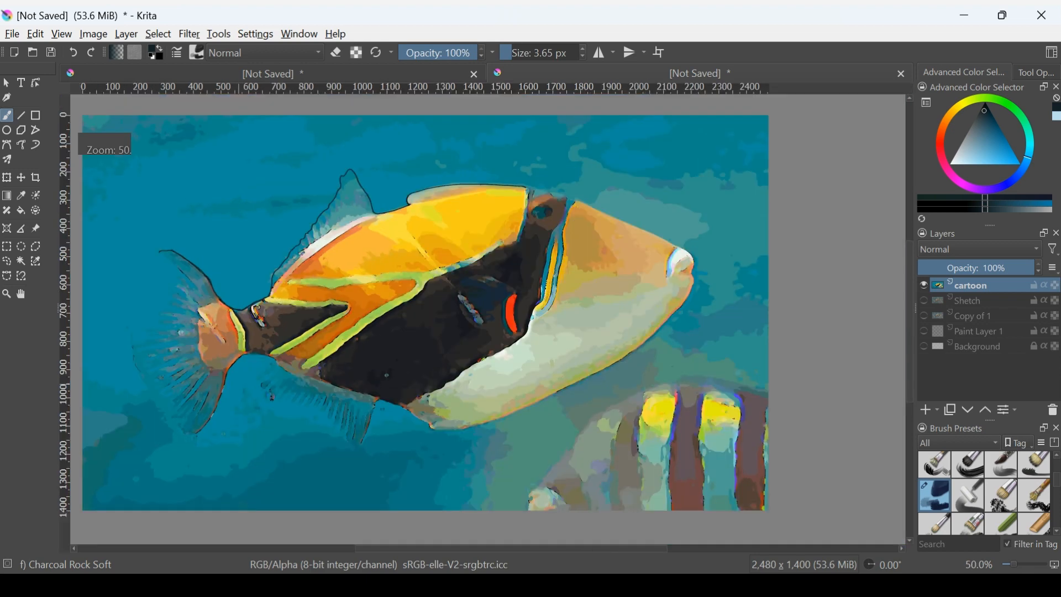
key(plus)
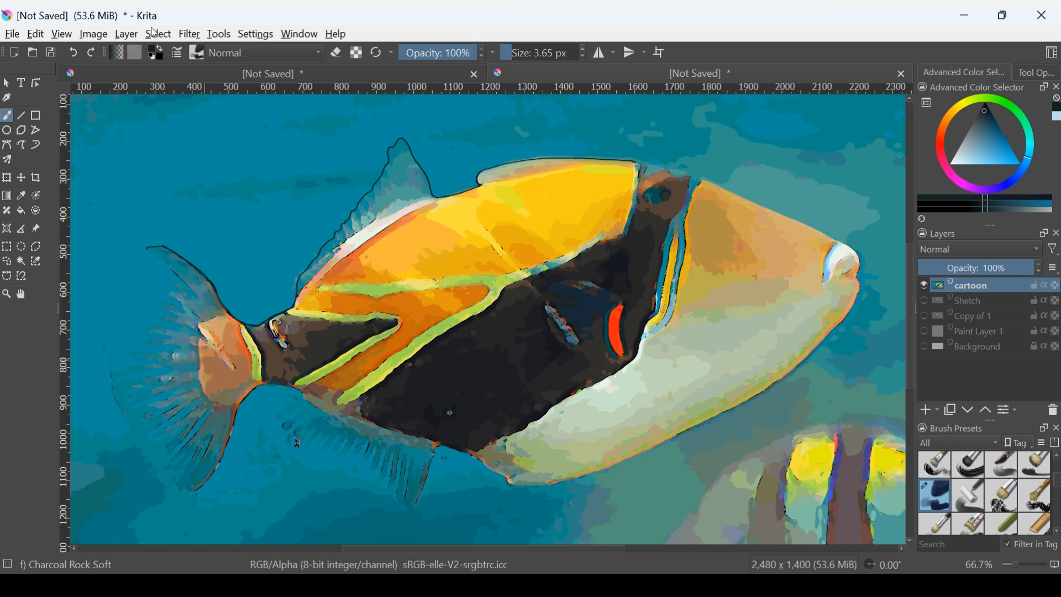
drag(111, 362, 126, 293)
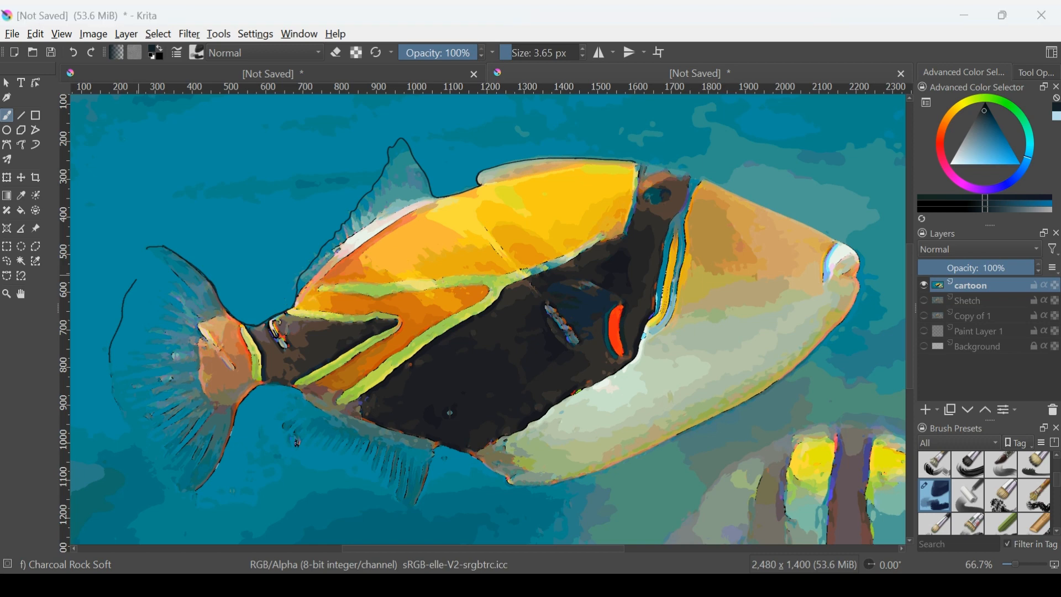
right_click(188, 394)
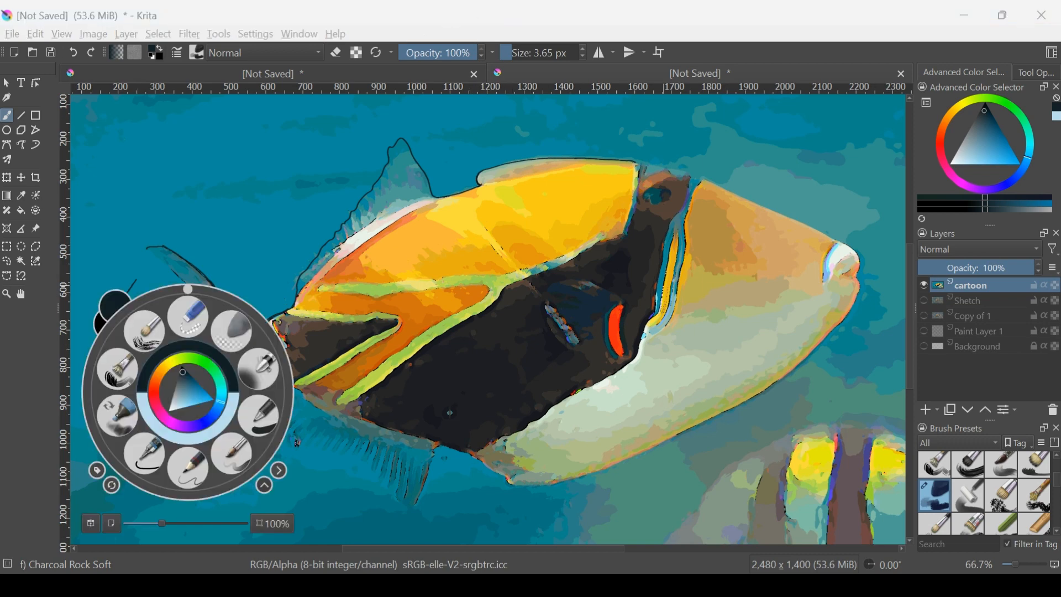
key(Escape)
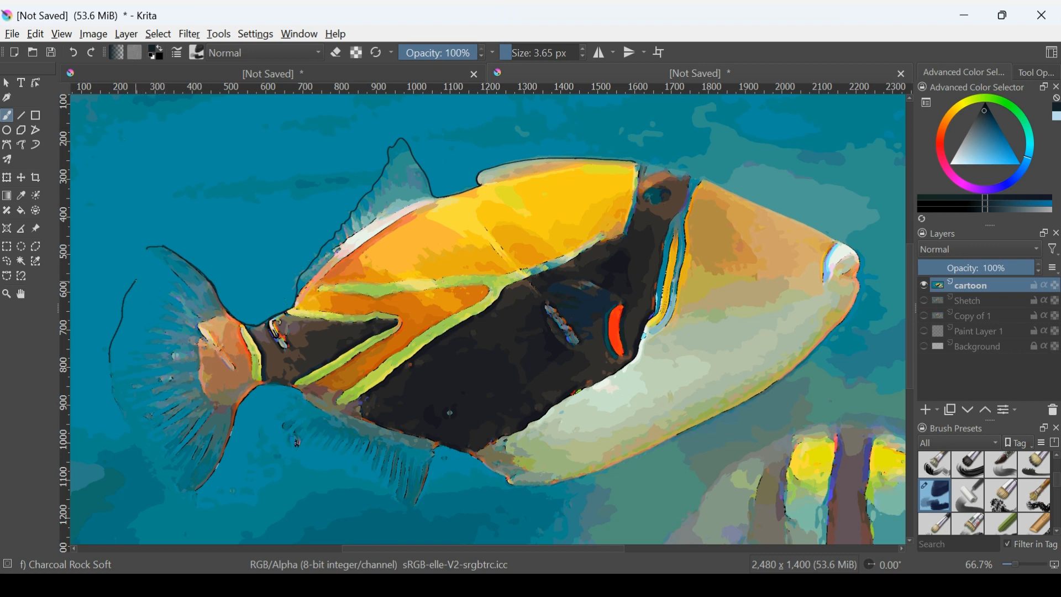
drag(136, 278, 142, 265)
drag(142, 453, 151, 467)
drag(214, 470, 229, 443)
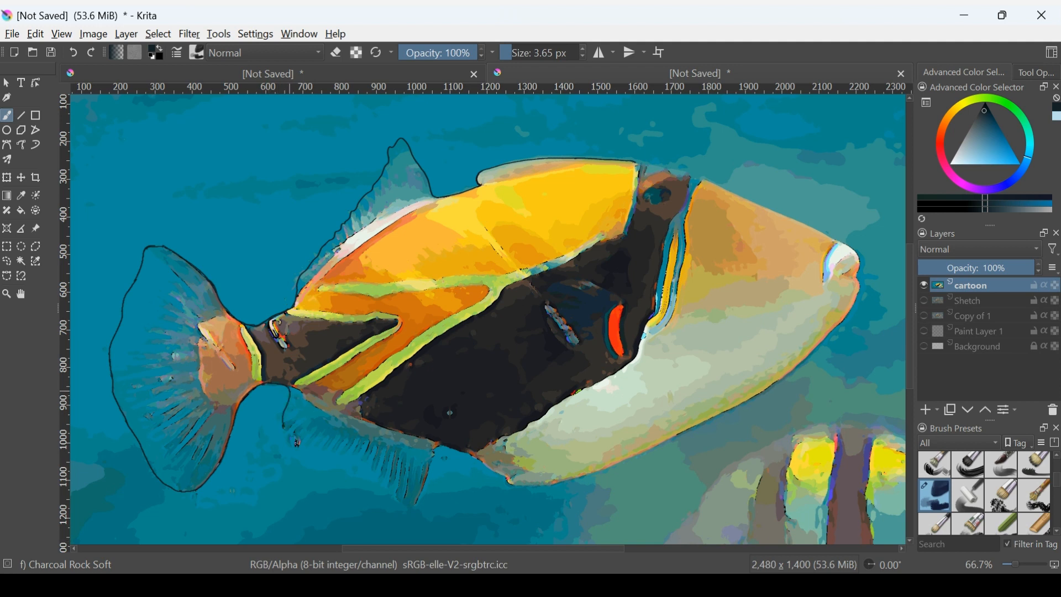
Outline the lower rear fin along its bottom edge to the tip and up its front edge.
drag(288, 432, 293, 445)
mouse_move(298, 444)
mouse_down()
mouse_move(365, 459)
mouse_move(409, 503)
mouse_up()
drag(422, 497, 427, 474)
Strengthen the outline at the lower fin's tip and front edge, and extend it along the dark belly.
scroll(450, 413, up, 3)
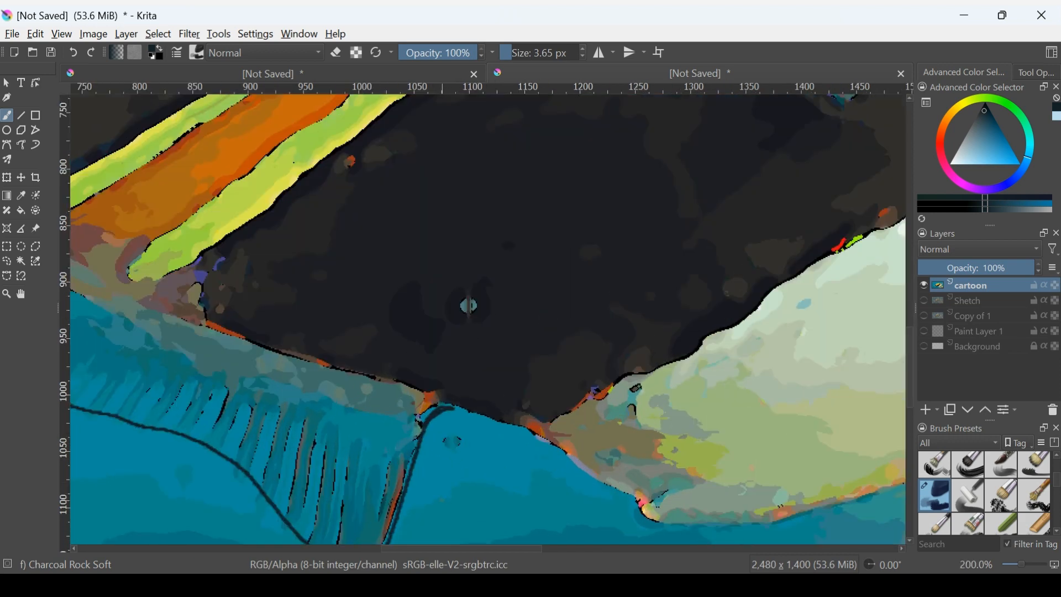
scroll(470, 306, down, 4)
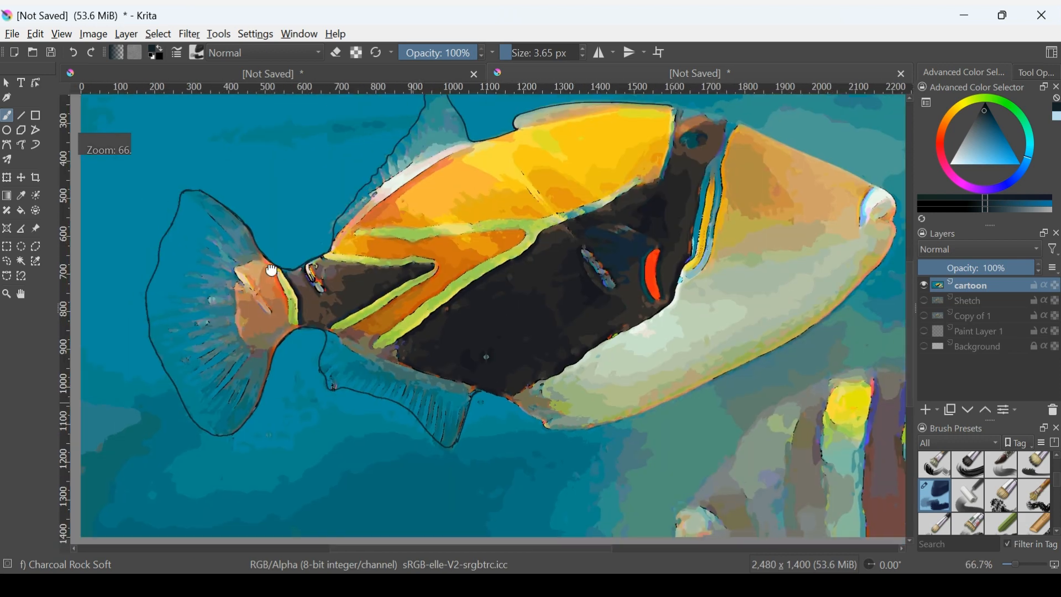
scroll(585, 184, up, 3)
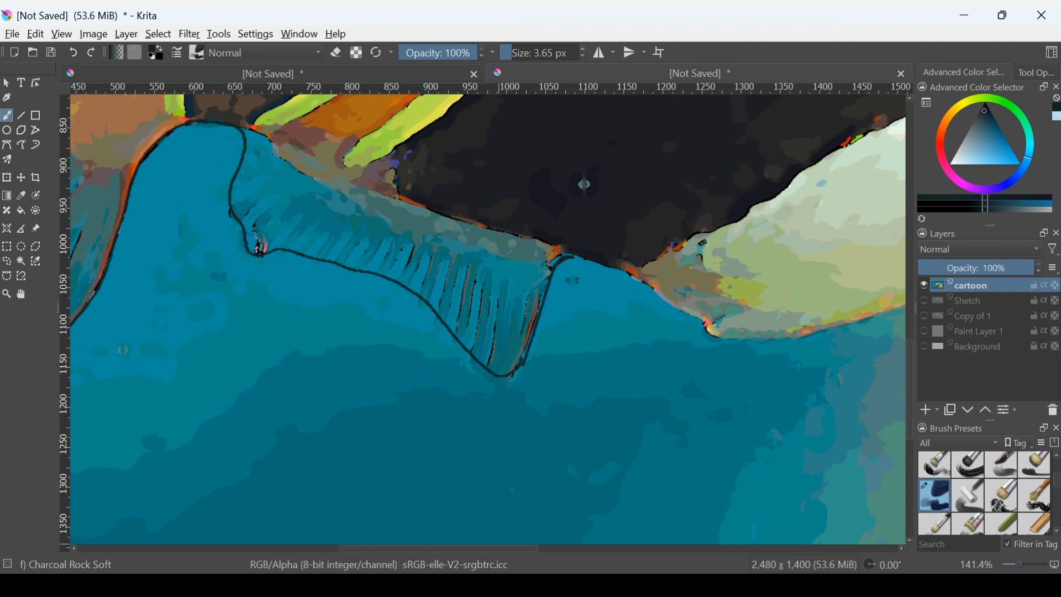
drag(500, 378, 524, 363)
drag(519, 363, 564, 256)
drag(577, 258, 655, 287)
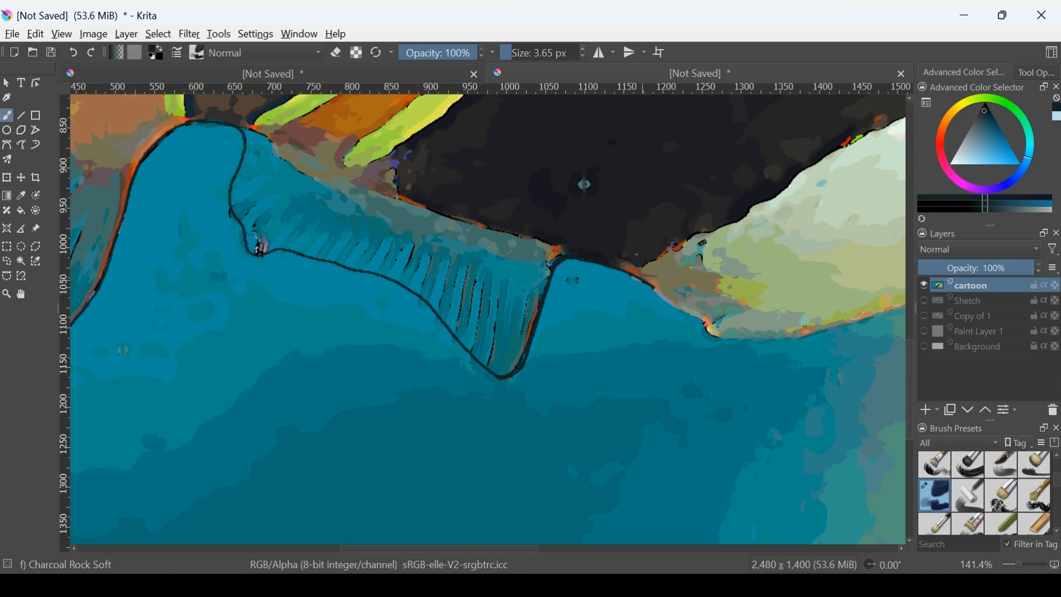
Trace the belly outline around the pointed corner of the underside and along the start of the pale lower edge.
scroll(699, 479, down, 2)
drag(504, 343, 316, 242)
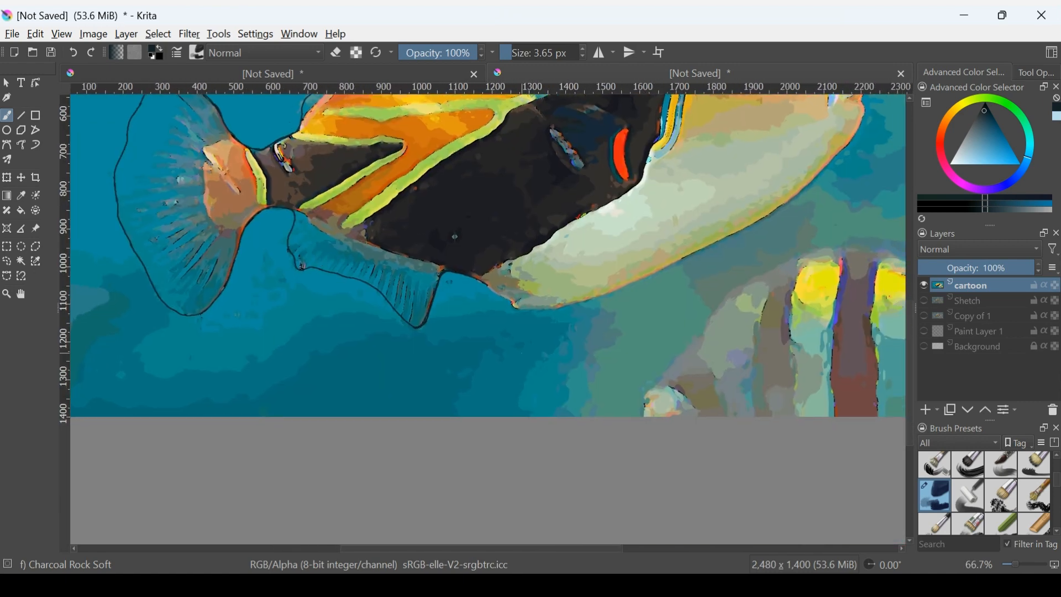
scroll(455, 237, up, 4)
drag(455, 237, 271, 243)
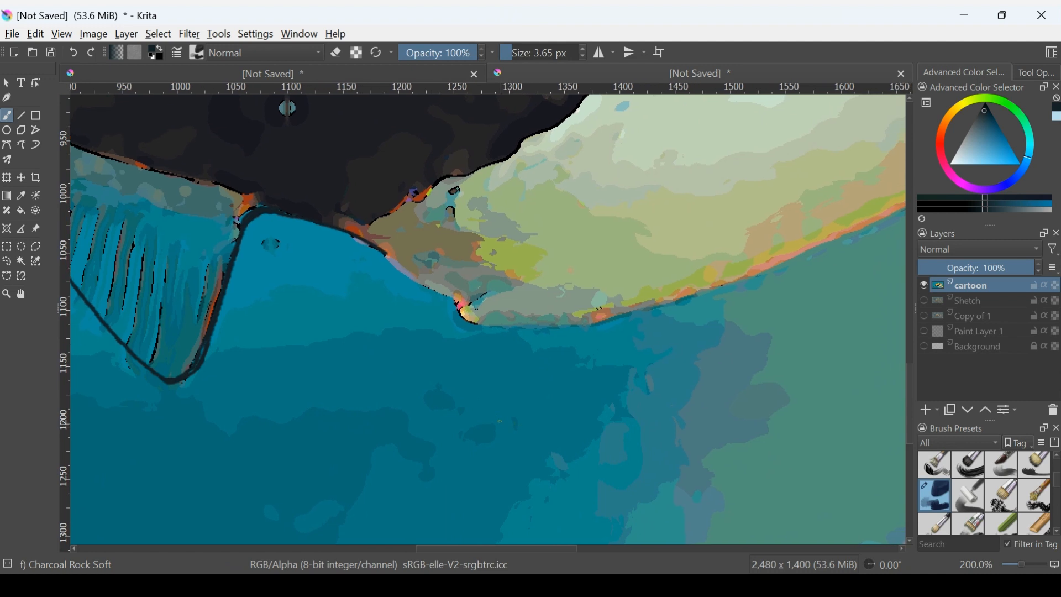
scroll(499, 422, up, 1)
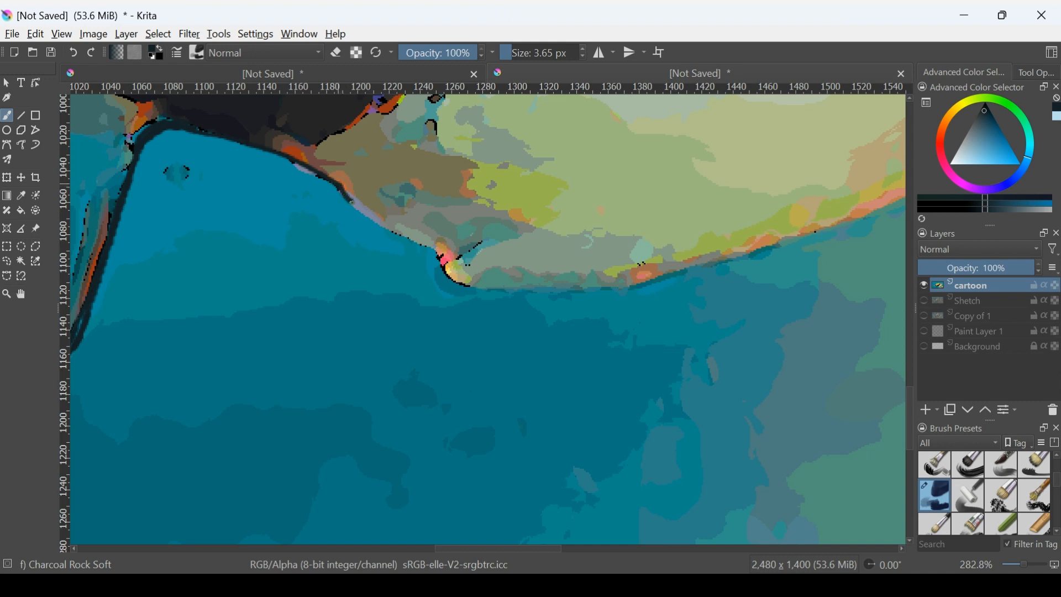
mouse_move(352, 202)
mouse_down()
mouse_move(424, 242)
mouse_move(453, 279)
mouse_move(484, 288)
mouse_up()
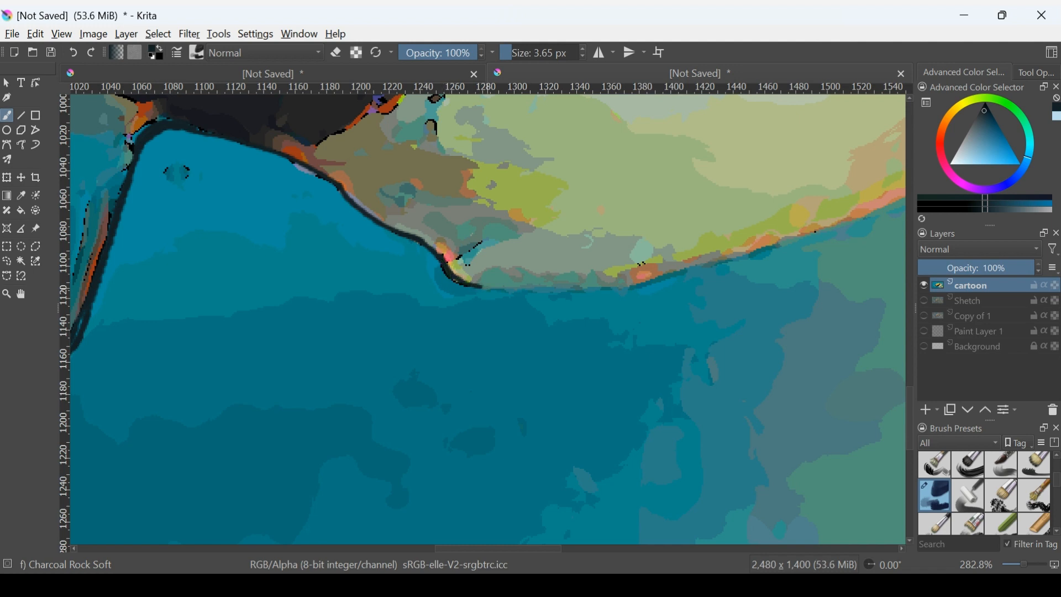
mouse_move(479, 288)
mouse_down()
mouse_move(595, 294)
mouse_move(680, 278)
mouse_move(827, 233)
mouse_move(905, 193)
mouse_up()
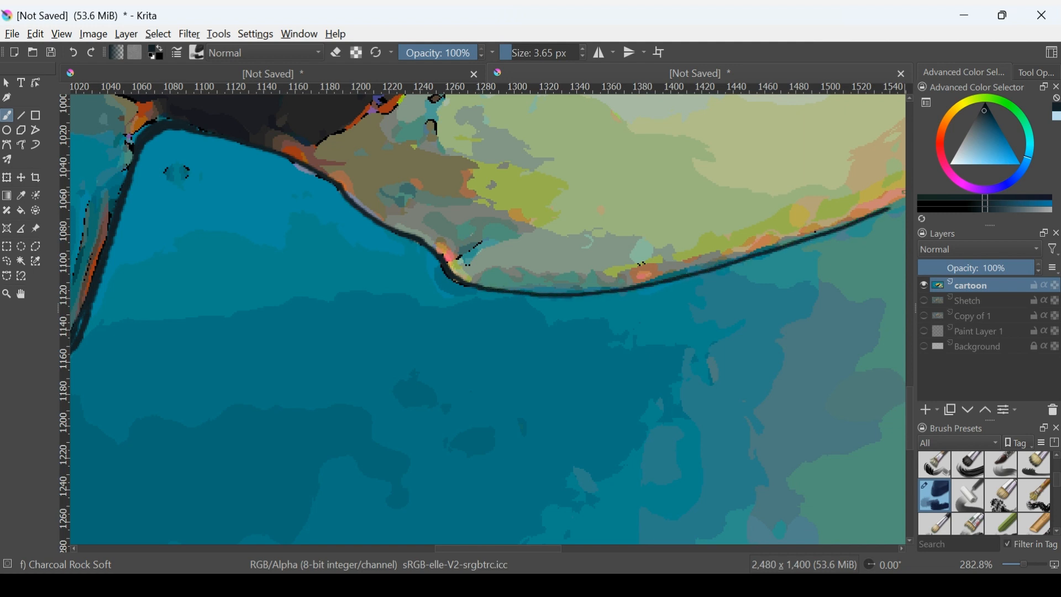
Extend the dark outline along the middle of the fish's pale underside towards the head.
scroll(607, 133, down, 2)
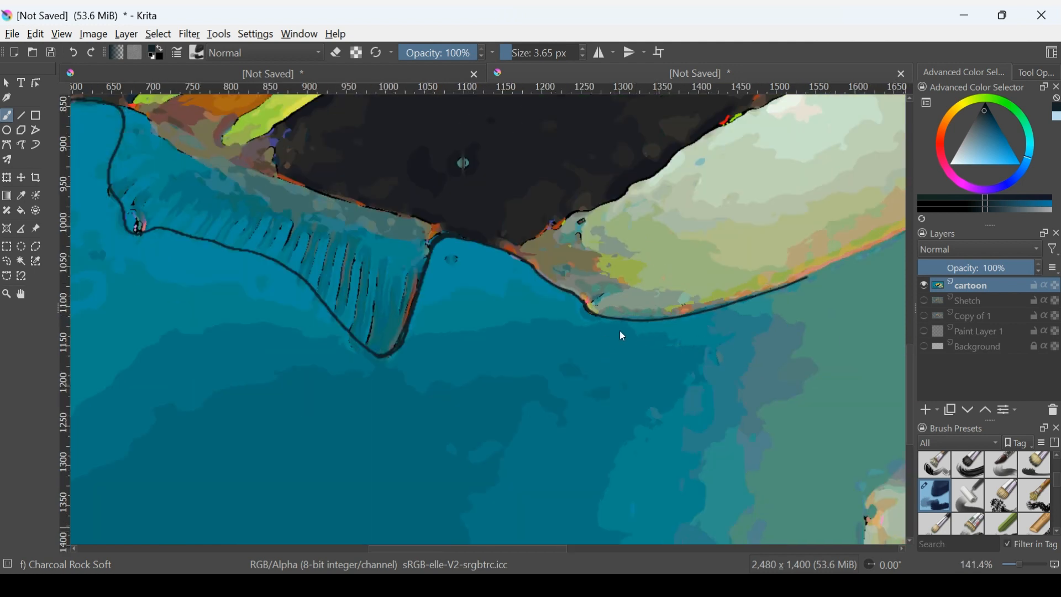
scroll(623, 335, down, 3)
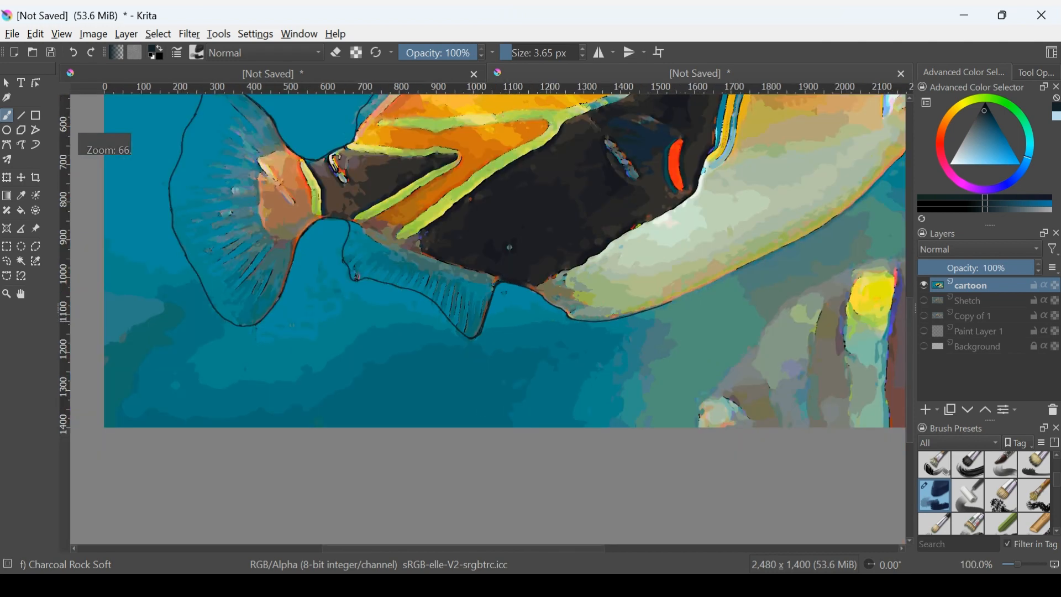
scroll(623, 335, up, 1)
scroll(387, 376, up, 3)
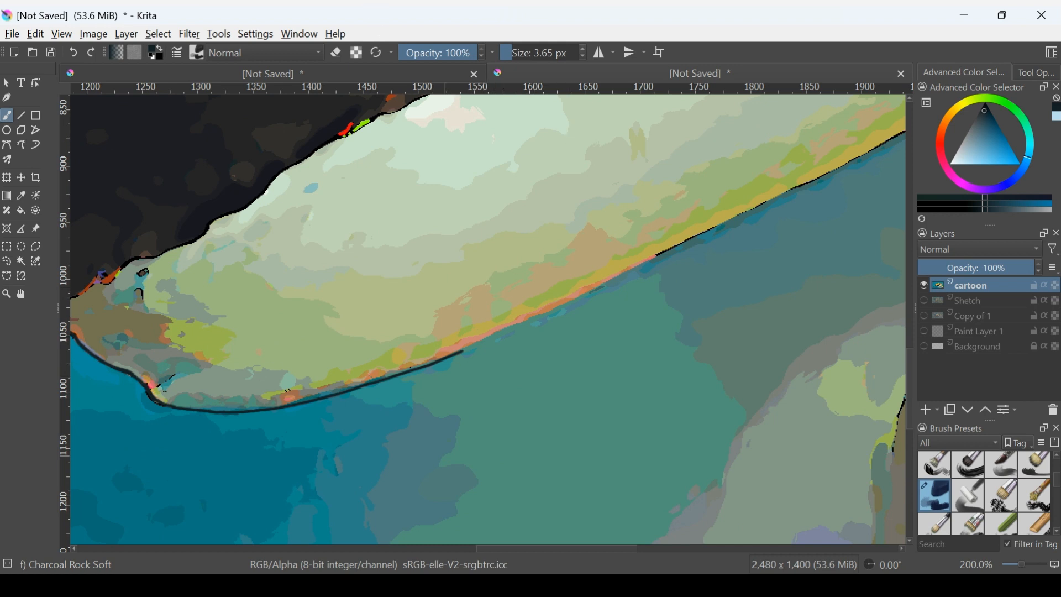
drag(463, 351, 893, 137)
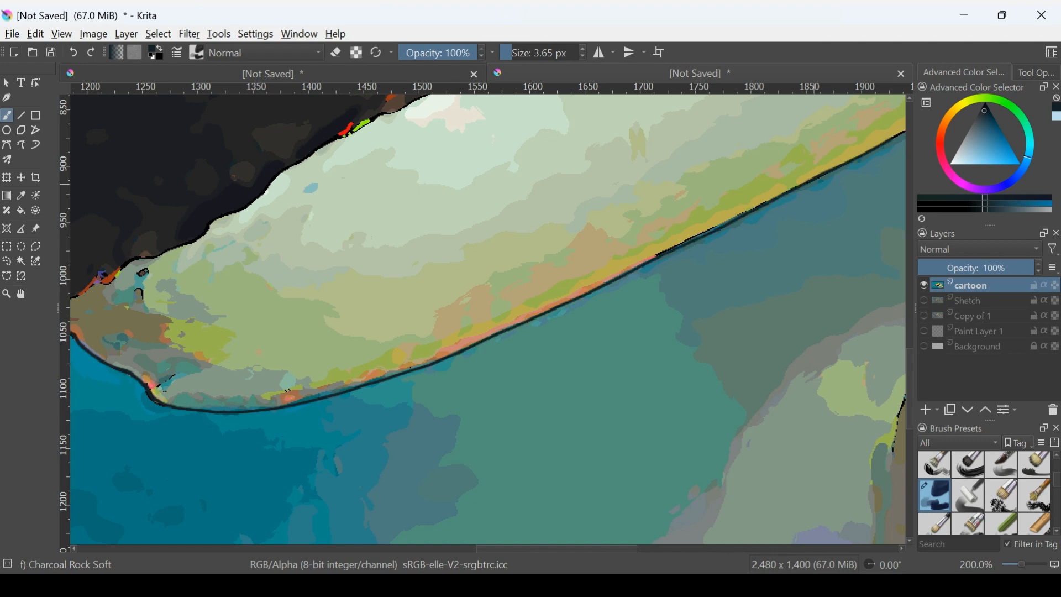
Continue the outline up the front part of the pale underside towards the chin, going over its thin section again.
scroll(659, 274, down, 4)
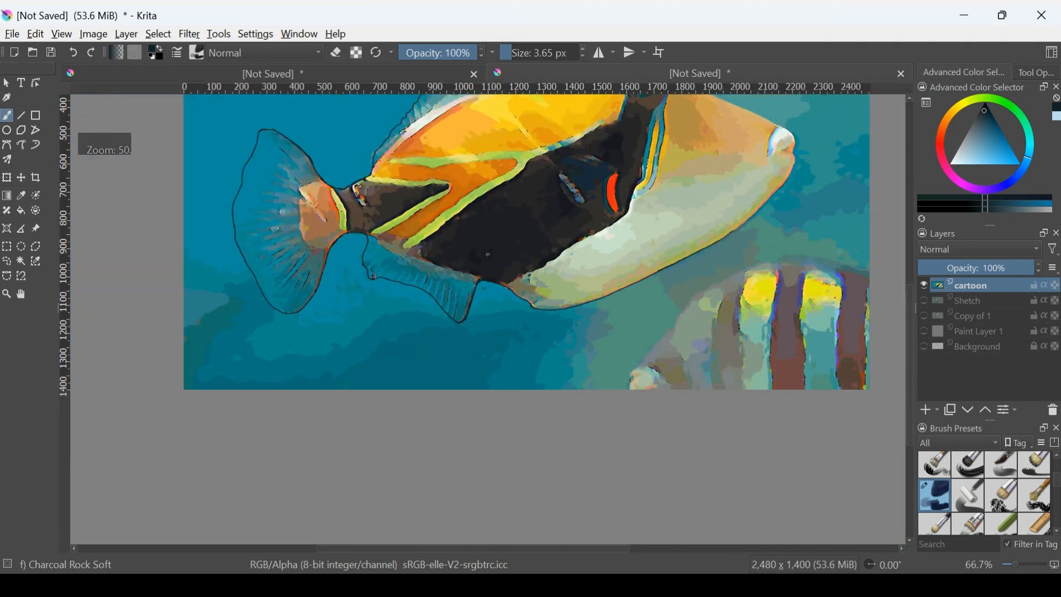
scroll(464, 170, down, 2)
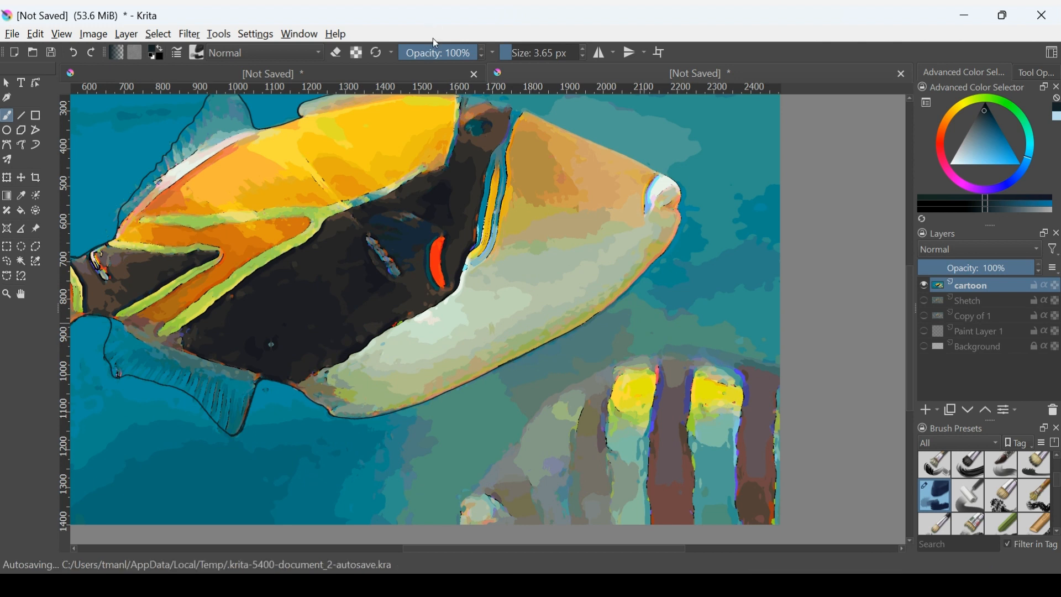
scroll(601, 327, up, 3)
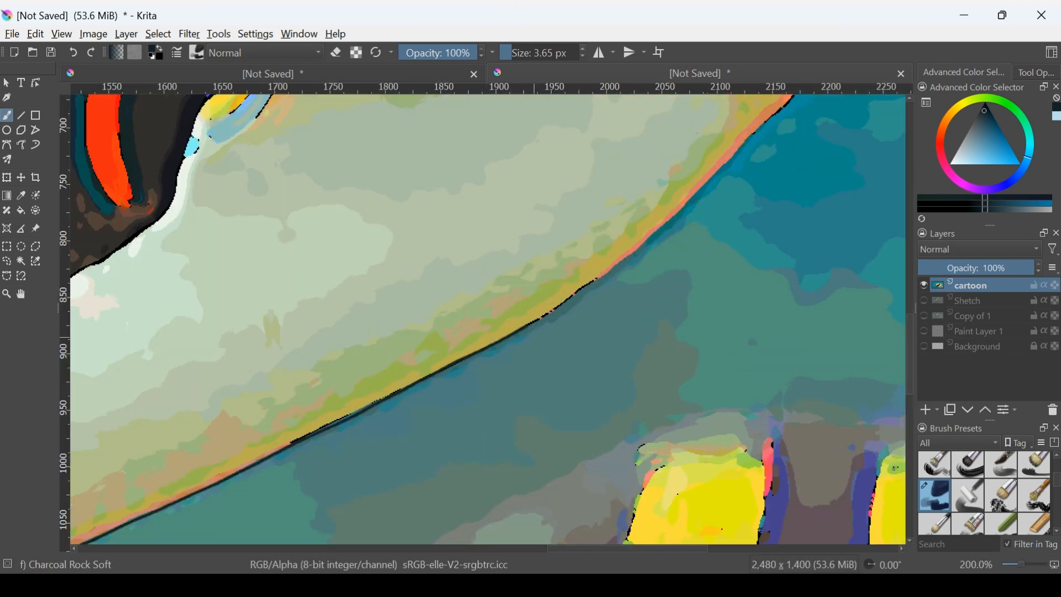
mouse_move(523, 329)
mouse_down()
mouse_move(663, 225)
mouse_move(792, 95)
mouse_up()
scroll(781, 129, down, 2)
scroll(673, 252, up, 3)
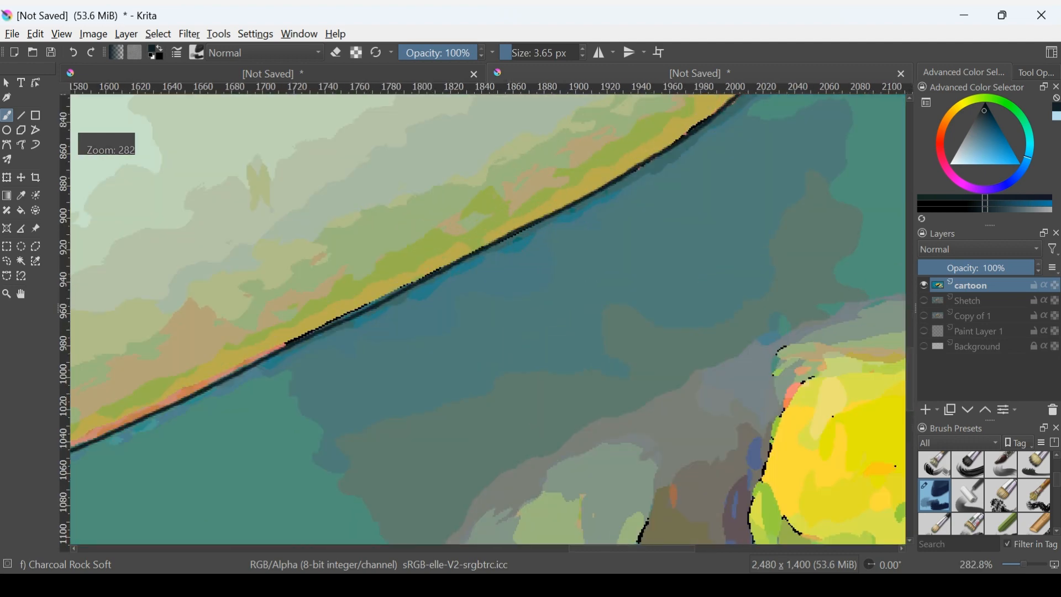
scroll(611, 273, down, 2)
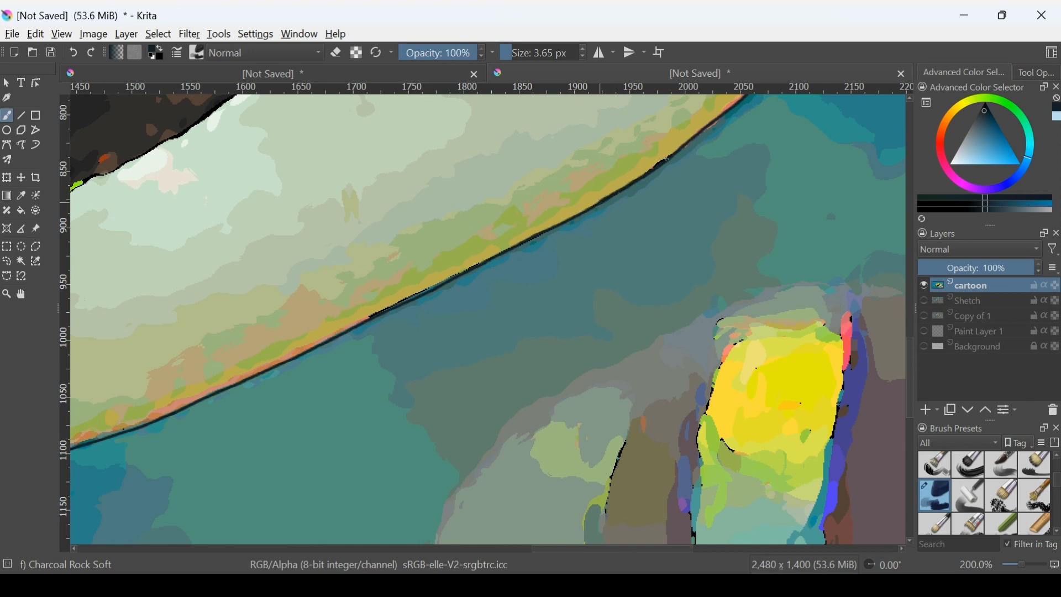
drag(589, 208, 680, 150)
Outline the chin, lower lip and mouth notch, and carry the line around the rounded upper lip.
key(1)
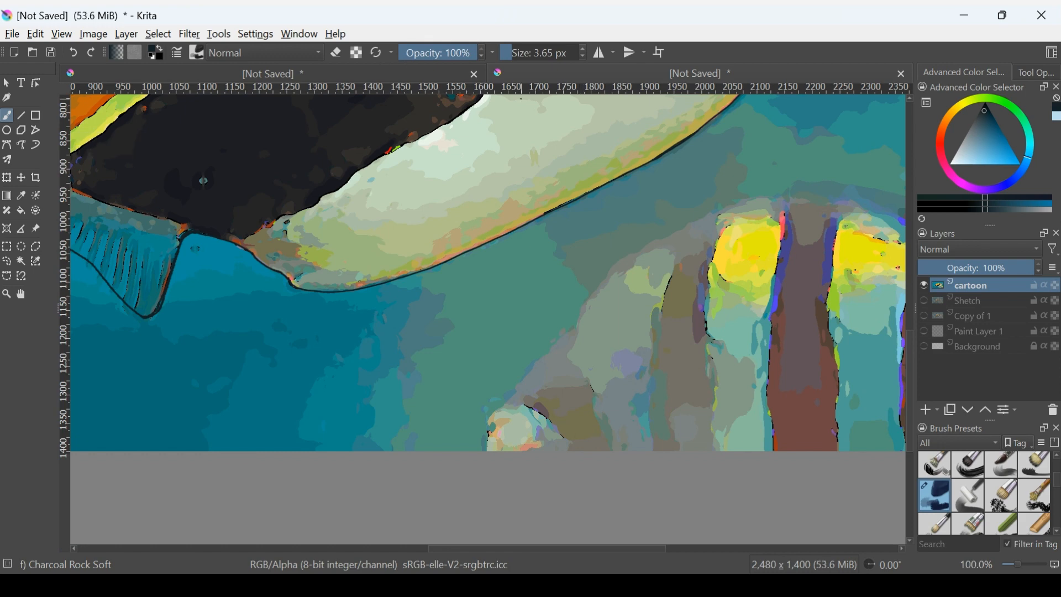
scroll(707, 286, down, 1)
drag(691, 306, 404, 504)
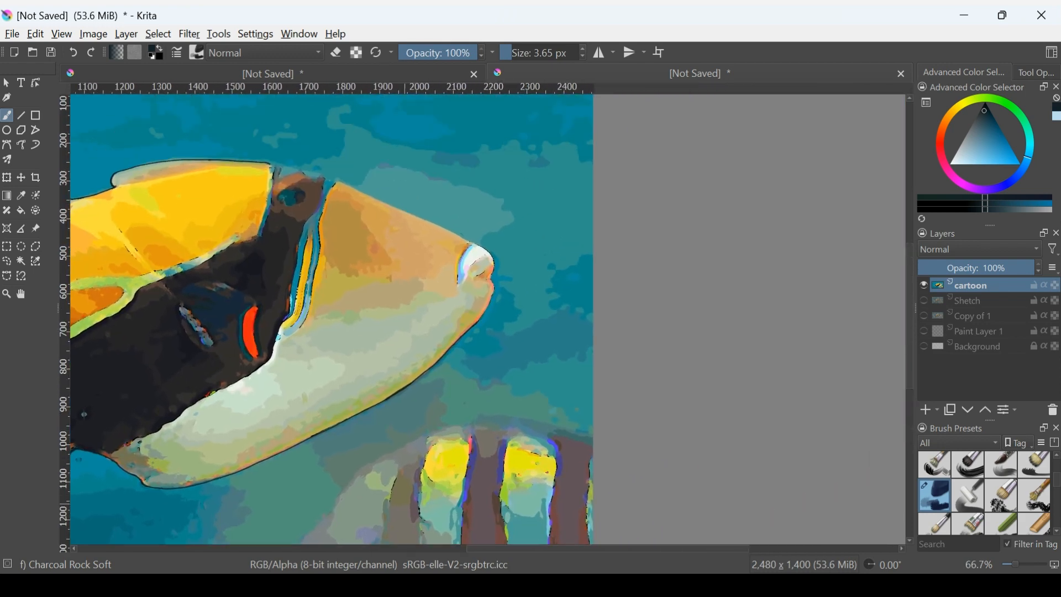
scroll(445, 336, up, 2)
drag(330, 202, 327, 266)
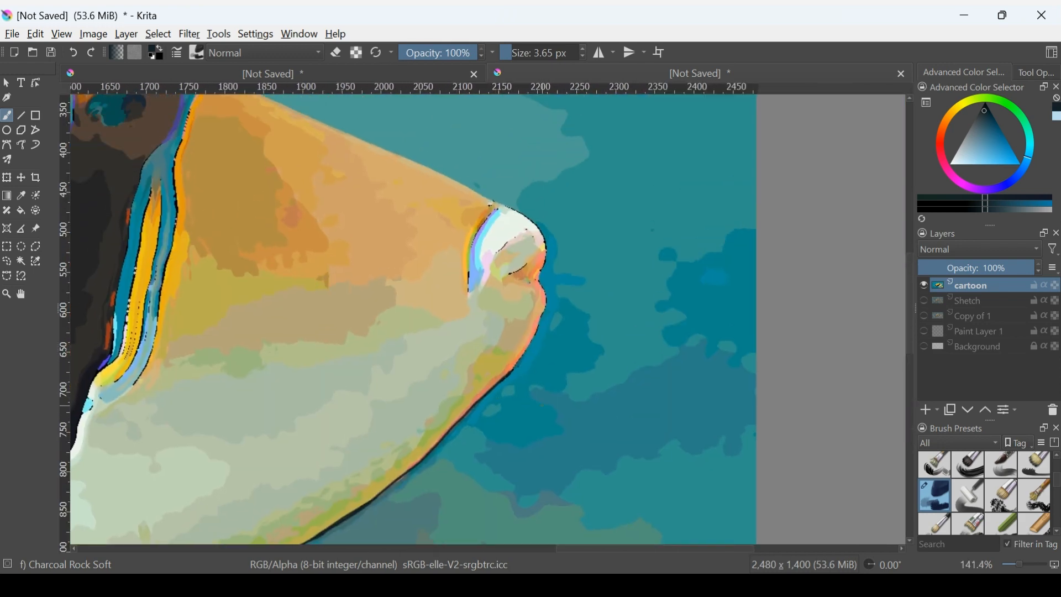
scroll(536, 375, up, 1)
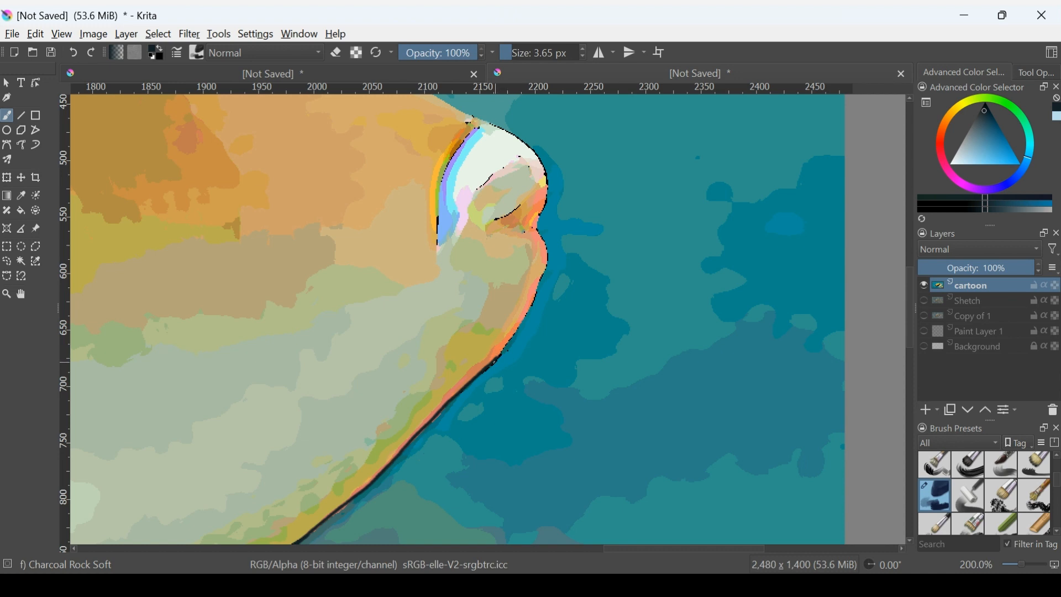
drag(492, 365, 545, 271)
drag(539, 213, 547, 277)
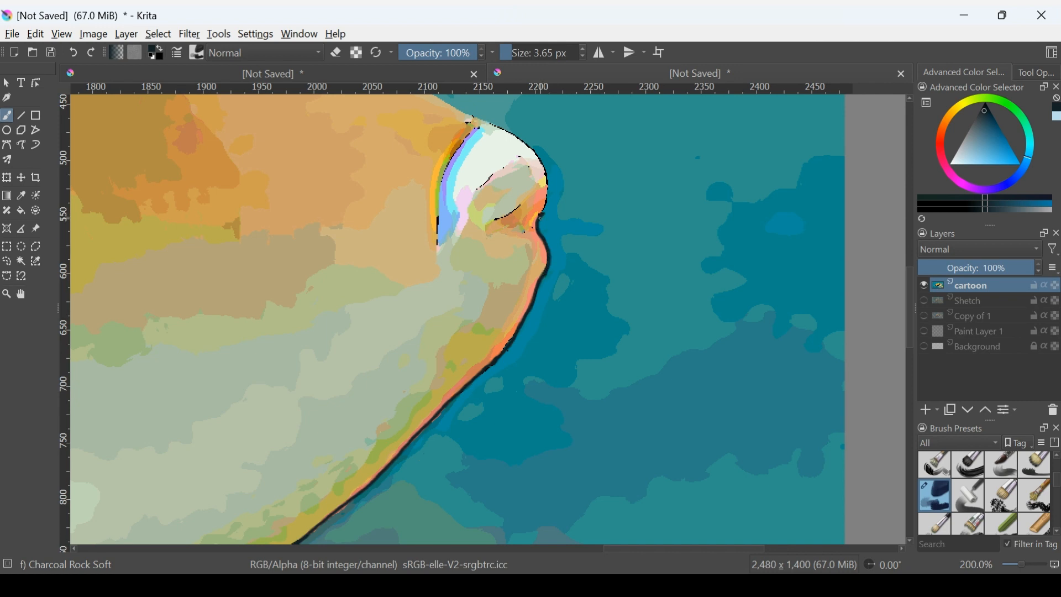
mouse_move(541, 220)
mouse_down()
mouse_move(548, 176)
mouse_move(532, 150)
mouse_move(547, 202)
mouse_up()
Continue the dark outline from the upper lip along the sloping forehead to the top of the orange face area.
key(1)
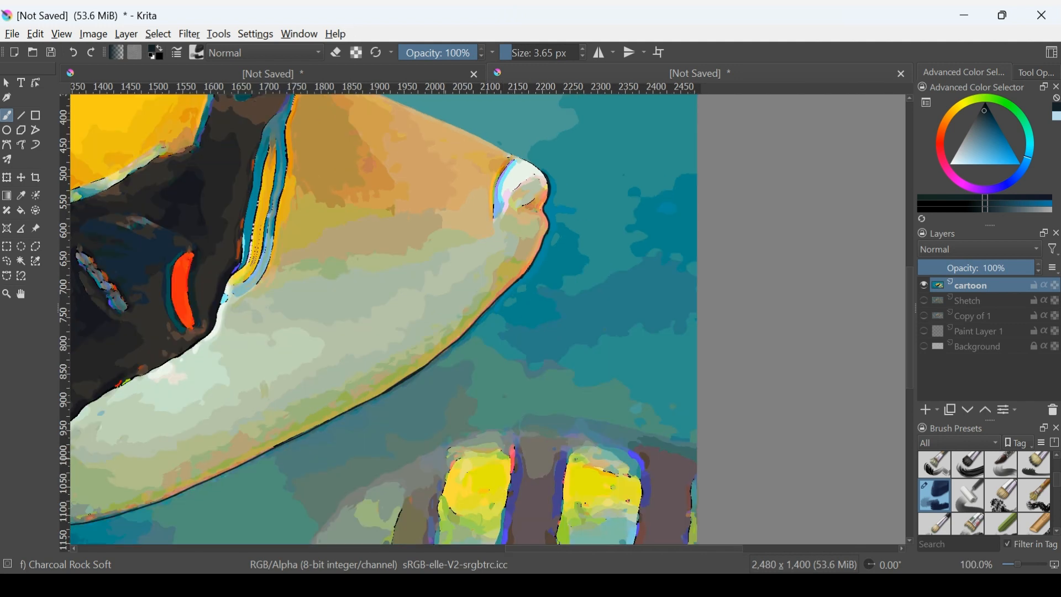
key(minus)
key(plus)
key(plus)
key(plus)
key(plus)
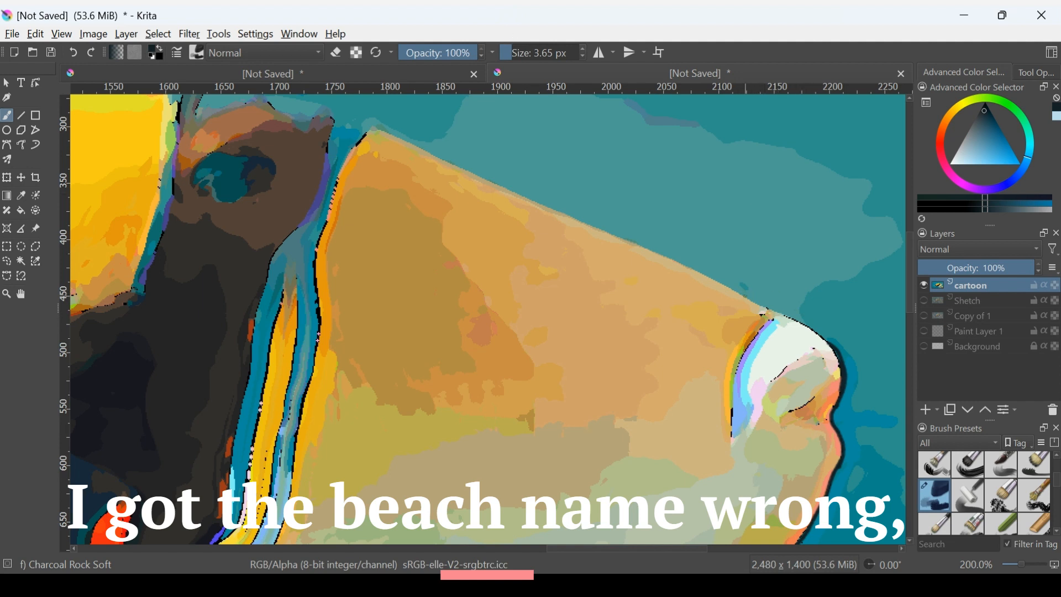
drag(745, 294, 771, 311)
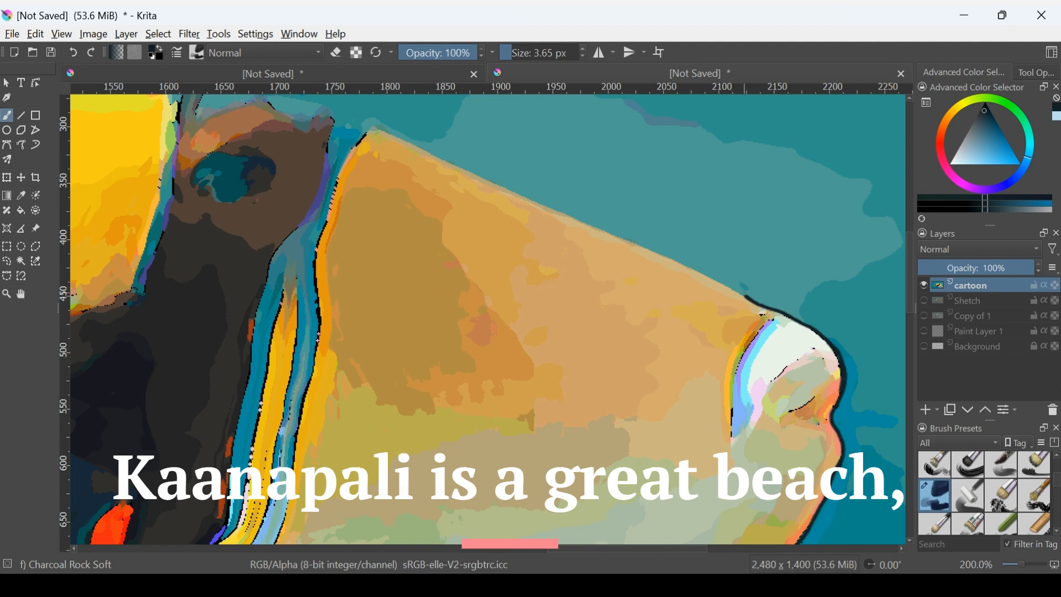
drag(701, 273, 649, 249)
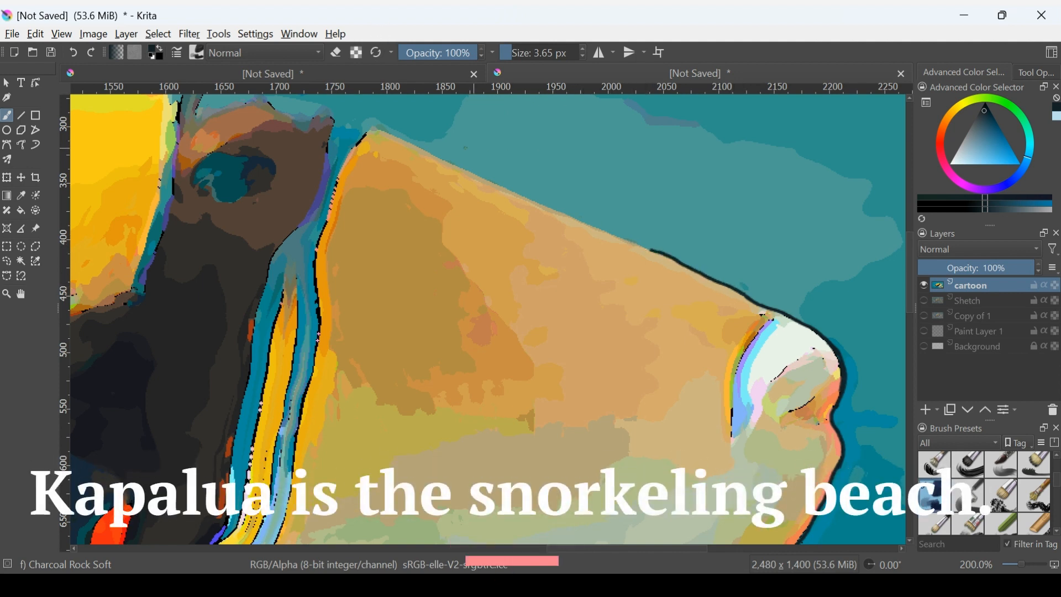
drag(379, 133, 657, 251)
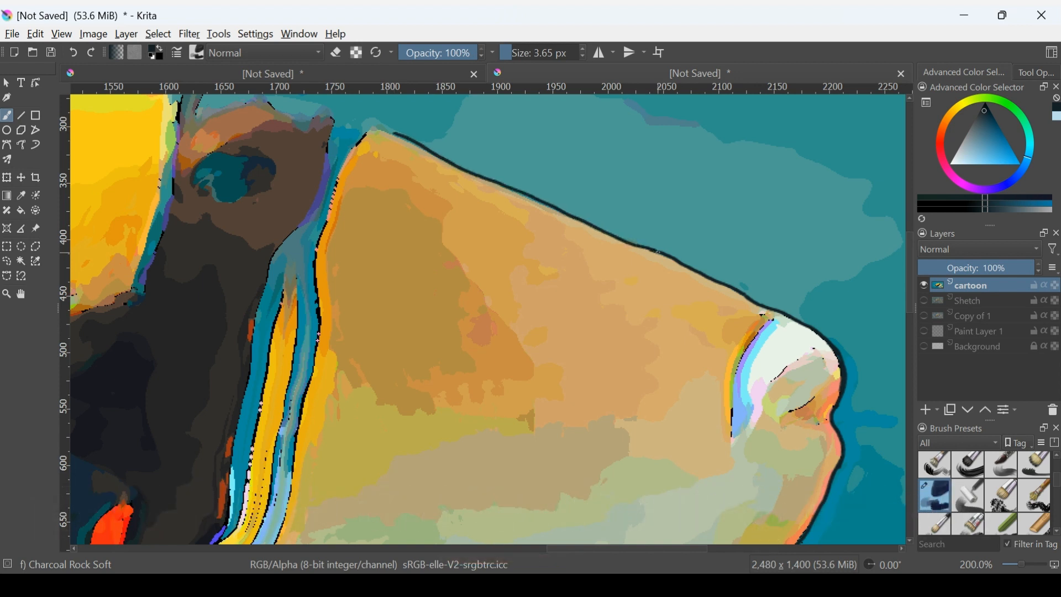
Outline the dark top of the head, joining the end of the dorsal ridge to the forehead line.
scroll(657, 251, down, 3)
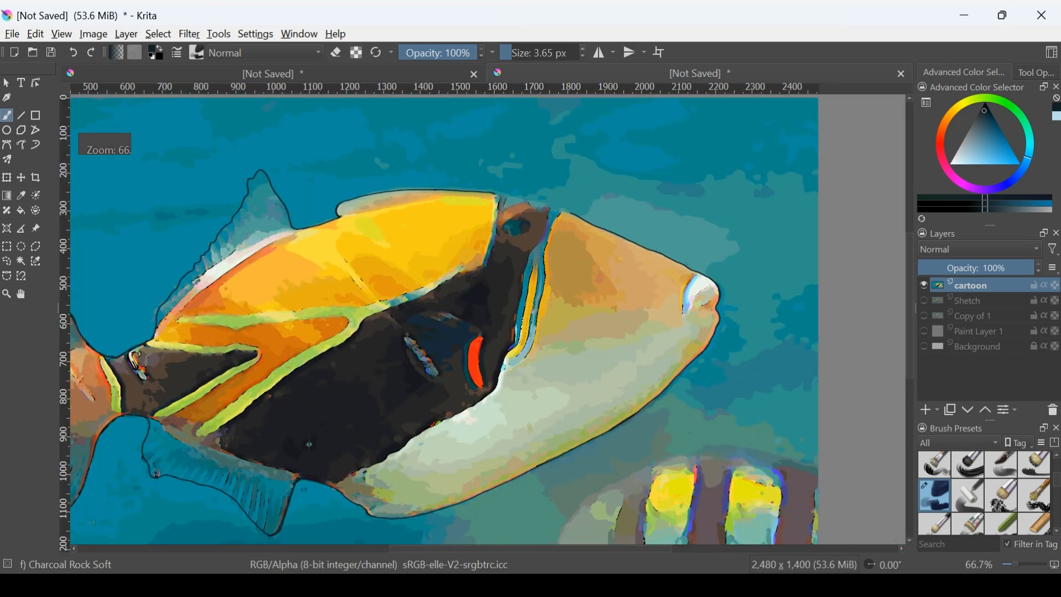
scroll(660, 253, up, 1)
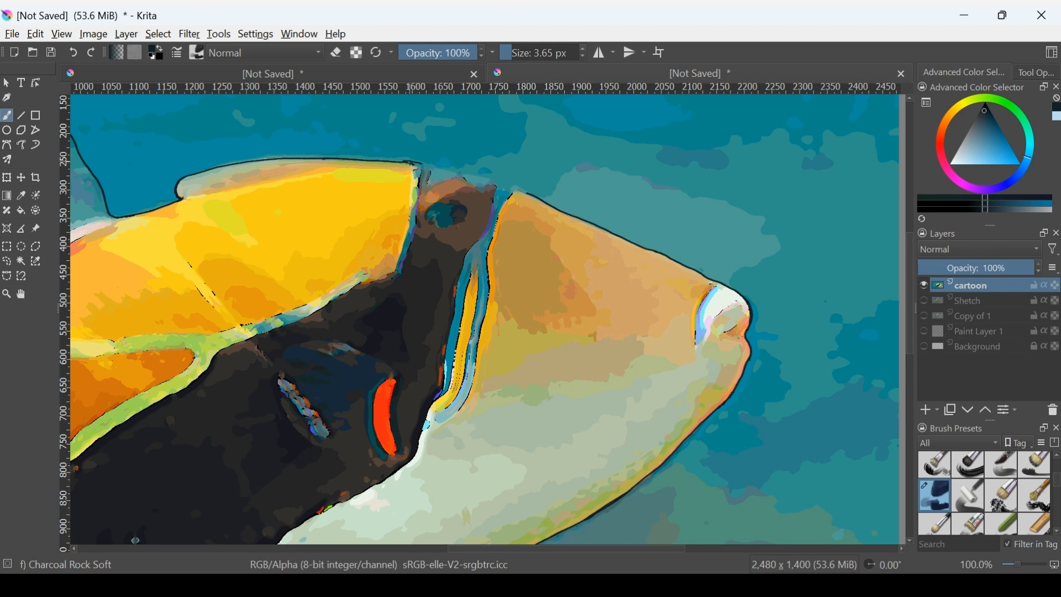
drag(448, 168, 483, 178)
scroll(486, 172, down, 1)
scroll(486, 173, up, 2)
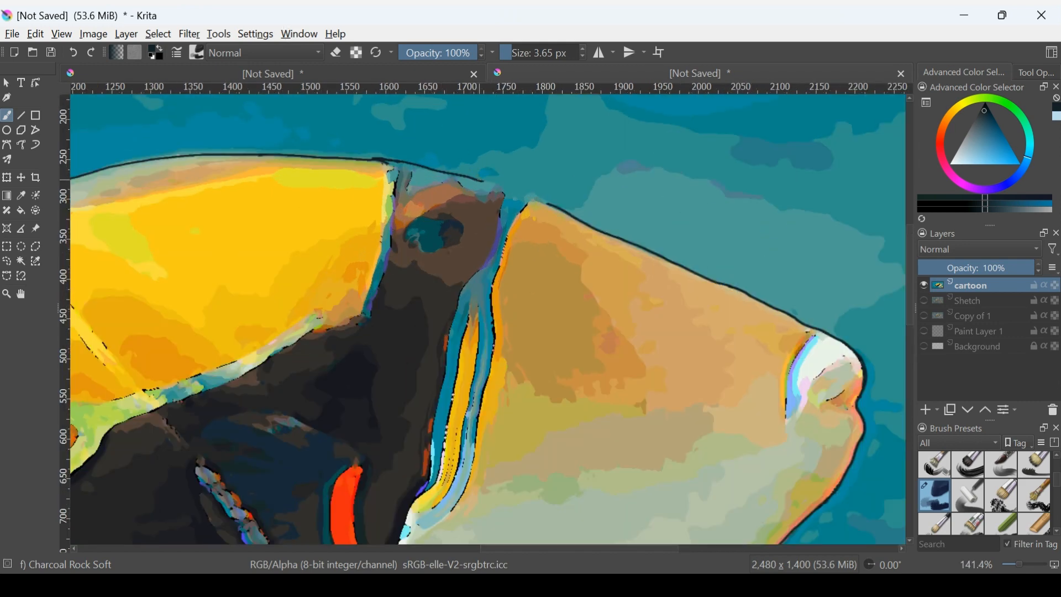
drag(480, 180, 545, 203)
Select the teal background areas around the fish plus one dark band of the striped fish with the Contiguous Selection tool, and delete them.
scroll(321, 149, down, 3)
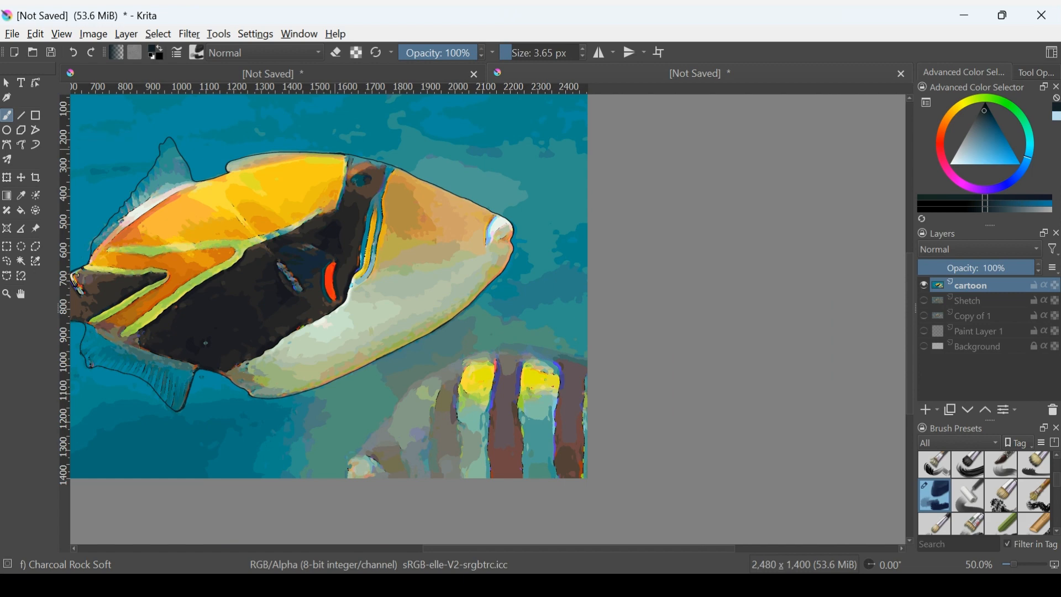
scroll(423, 427, down, 1)
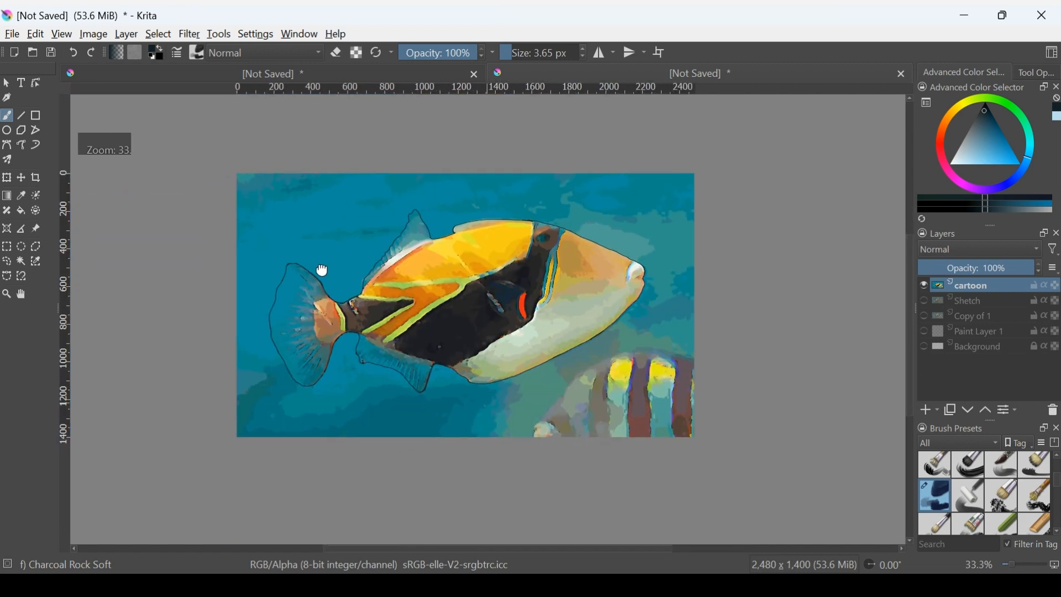
scroll(484, 329, up, 1)
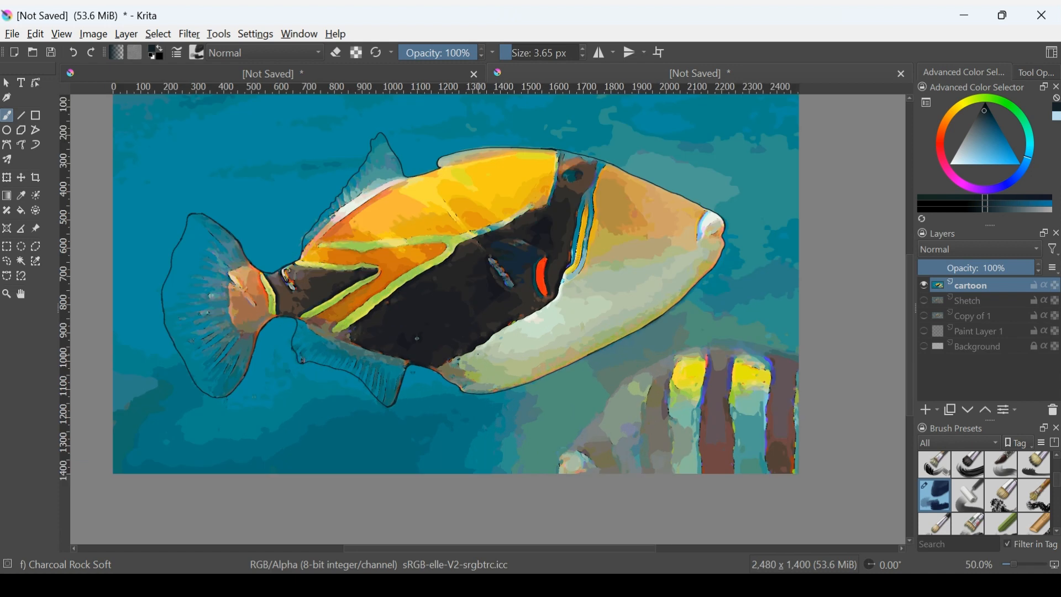
drag(315, 219, 317, 249)
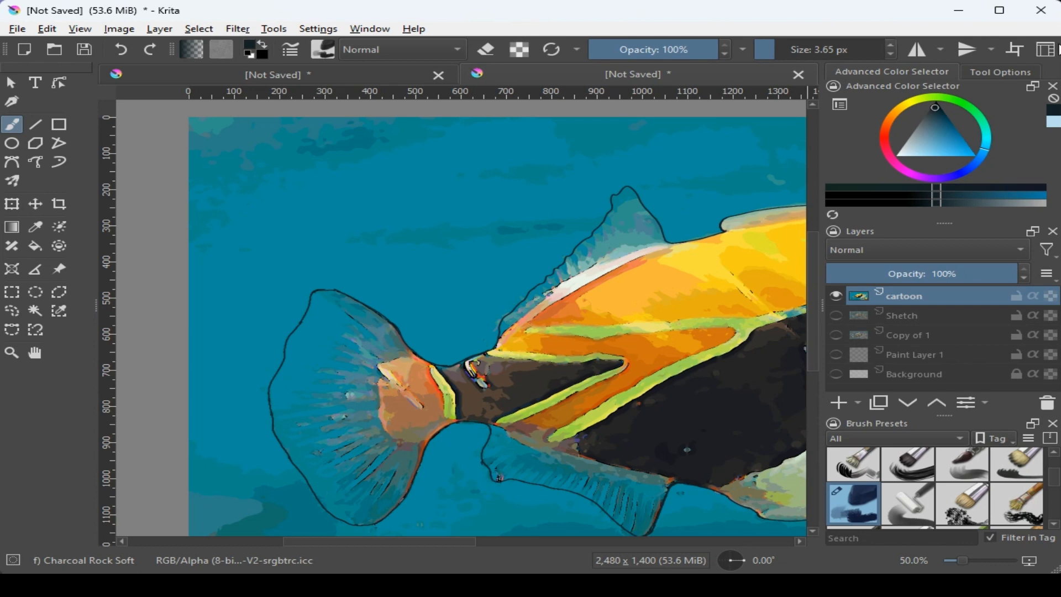
click(1000, 12)
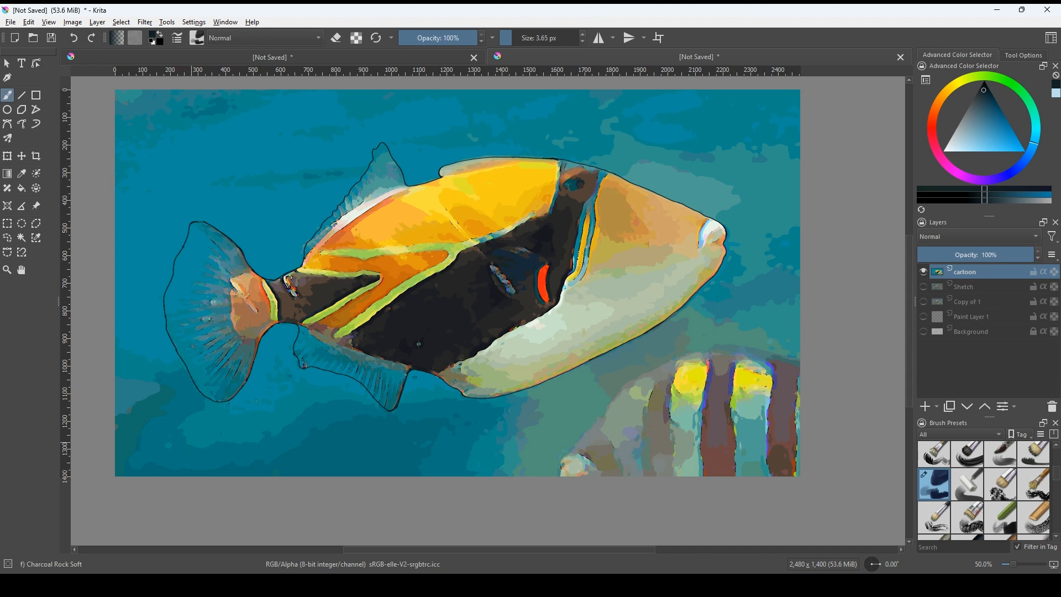
click(22, 240)
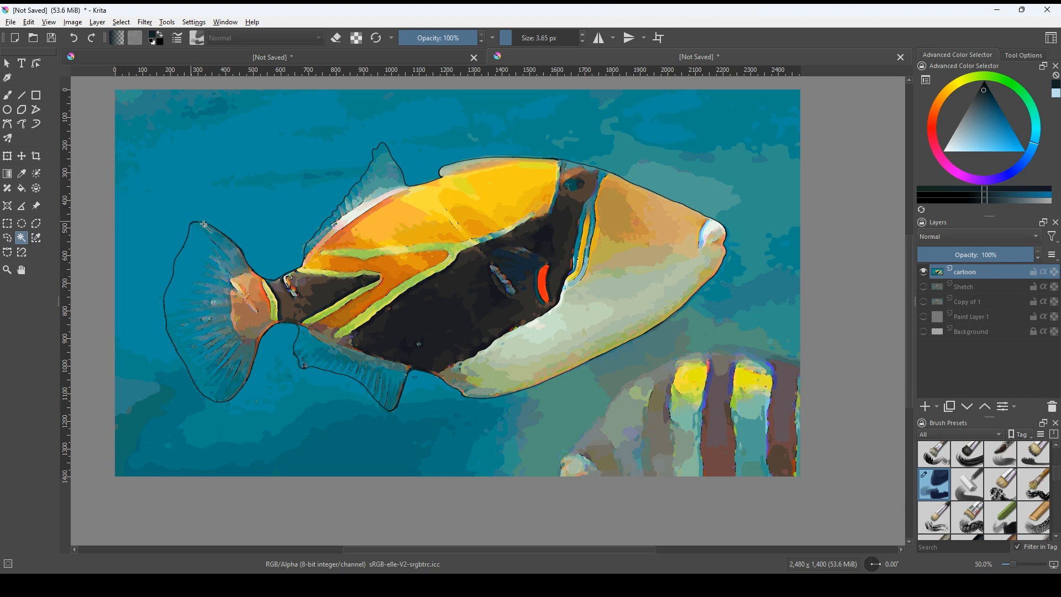
click(250, 216)
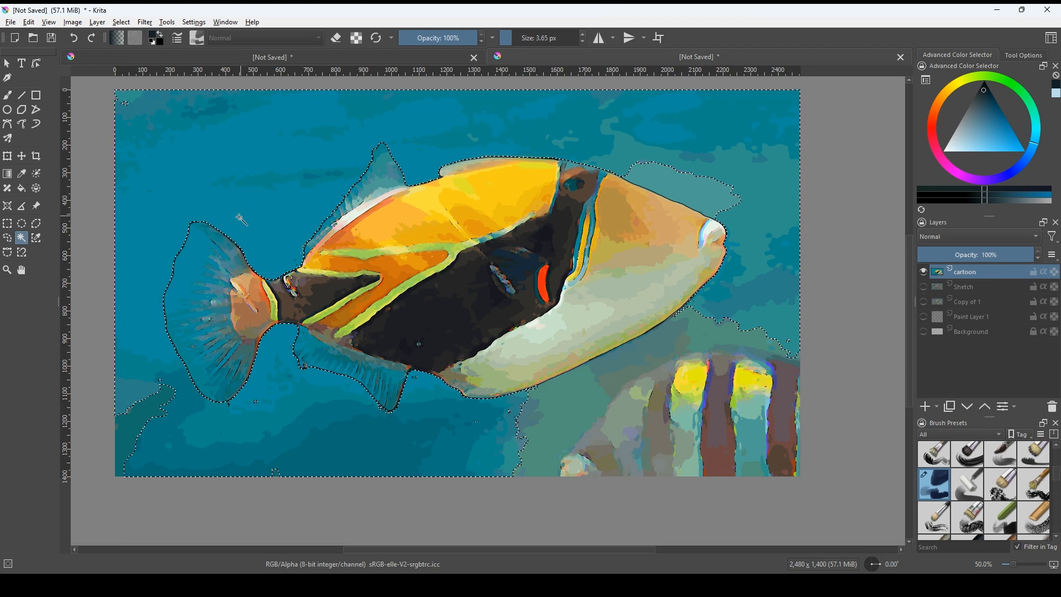
shift+click(679, 194)
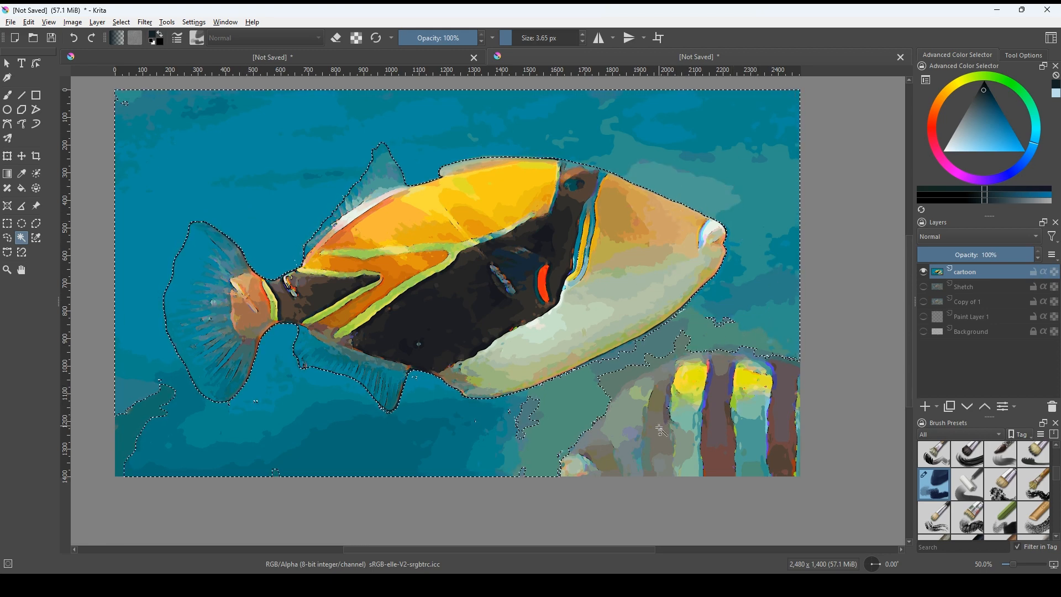
shift+click(709, 431)
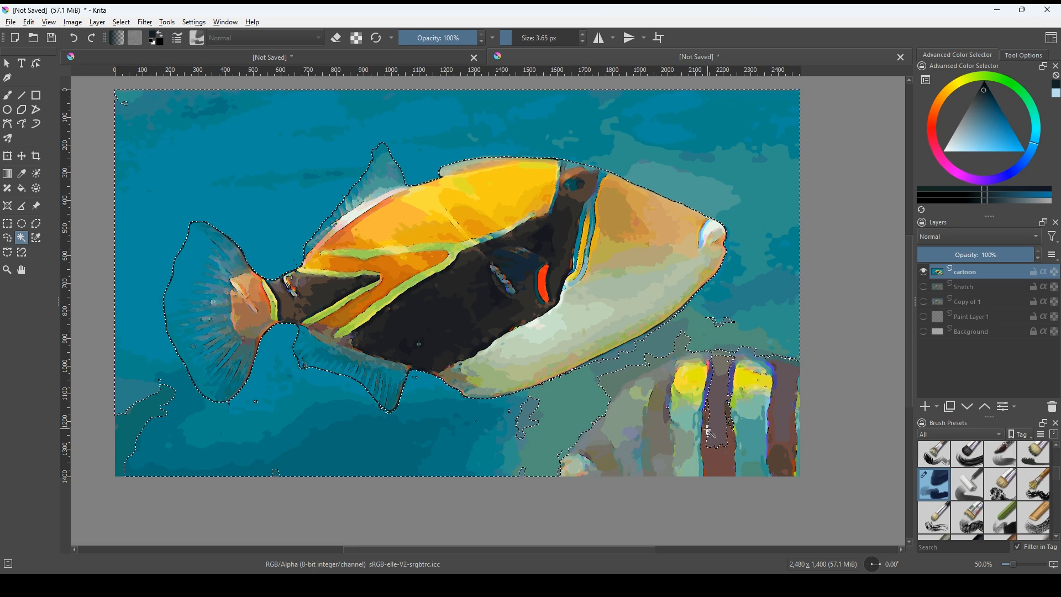
shift+click(619, 356)
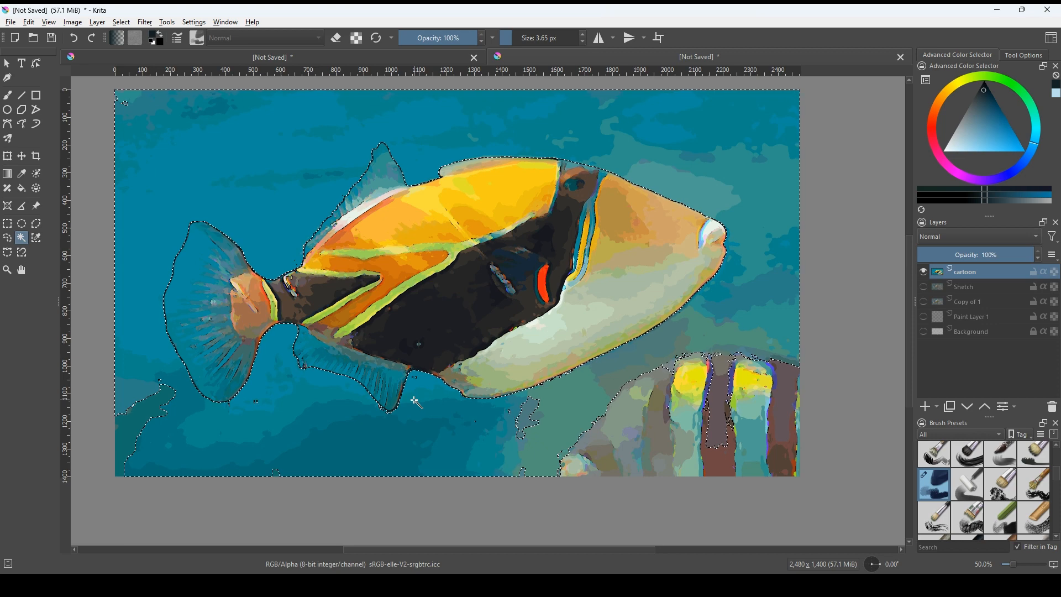
key(Delete)
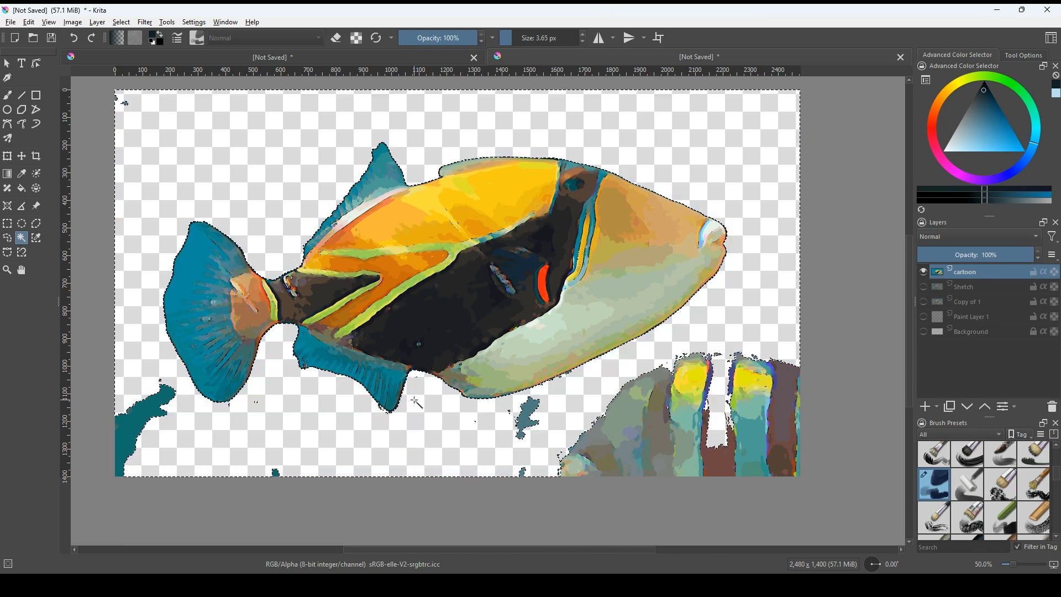
Select and delete the small leftover background scraps just beneath the fish's pale belly edge.
scroll(561, 405, up, 5)
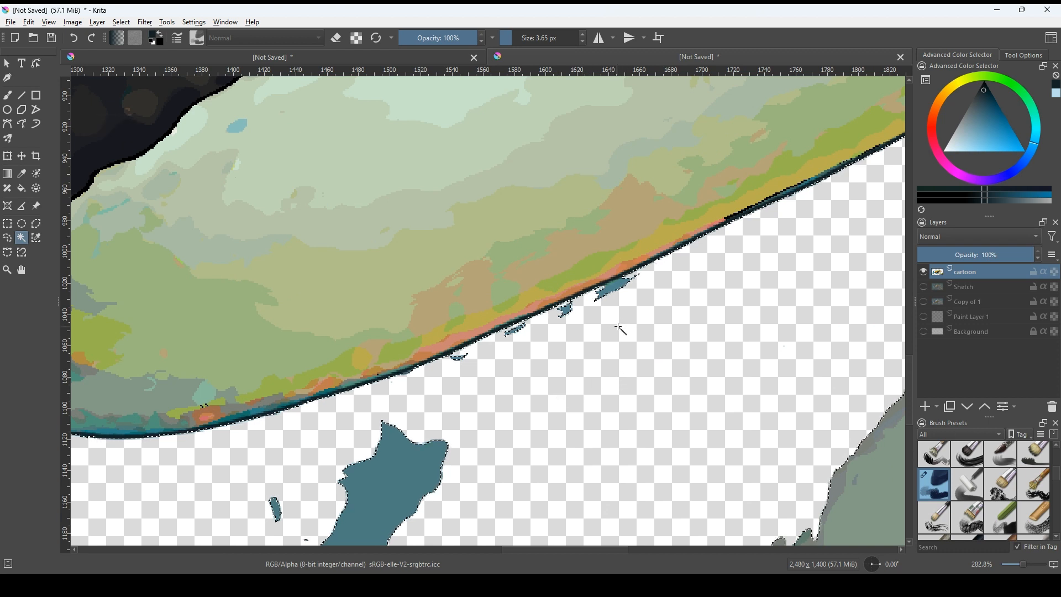
click(612, 289)
shift+click(566, 310)
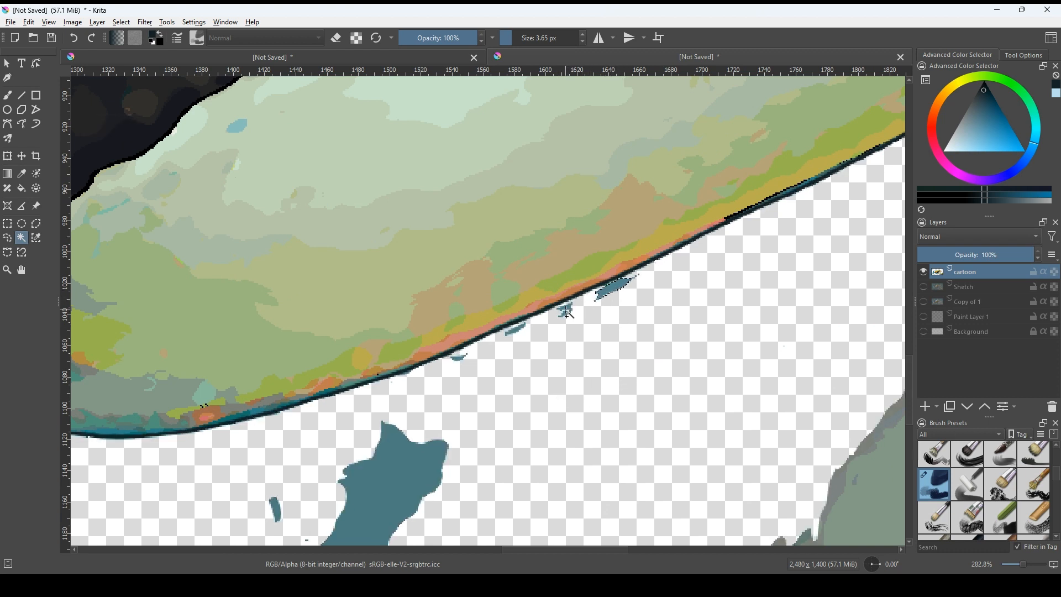
shift+click(517, 329)
shift+click(460, 358)
scroll(475, 380, down, 3)
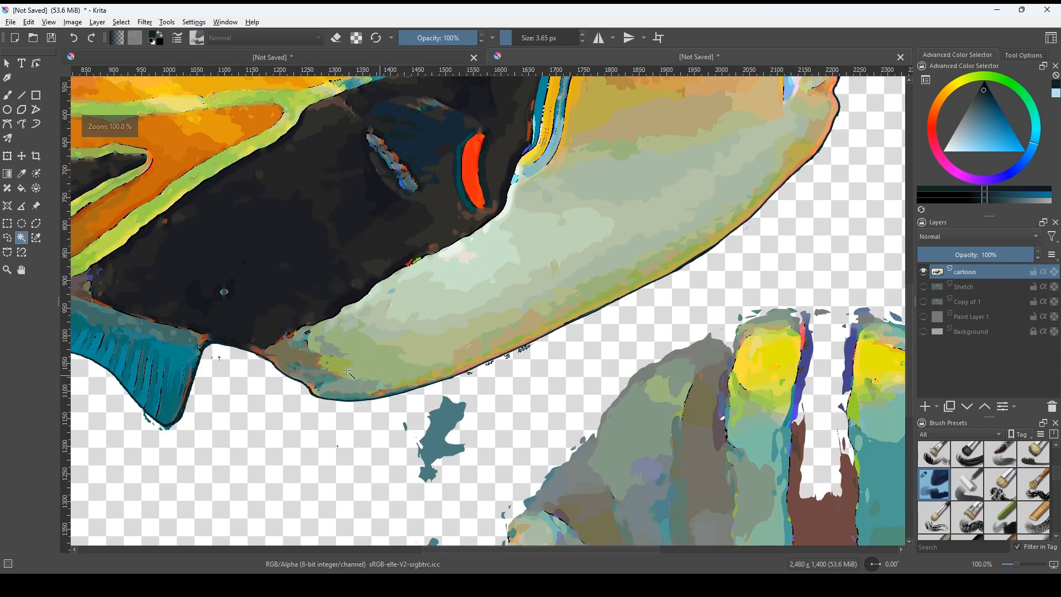
Select and delete the scraps beneath the lower fin, the larger background patches and most of the striped fish, and clear the selection.
scroll(276, 375, down, 1)
drag(328, 370, 405, 377)
scroll(404, 375, up, 3)
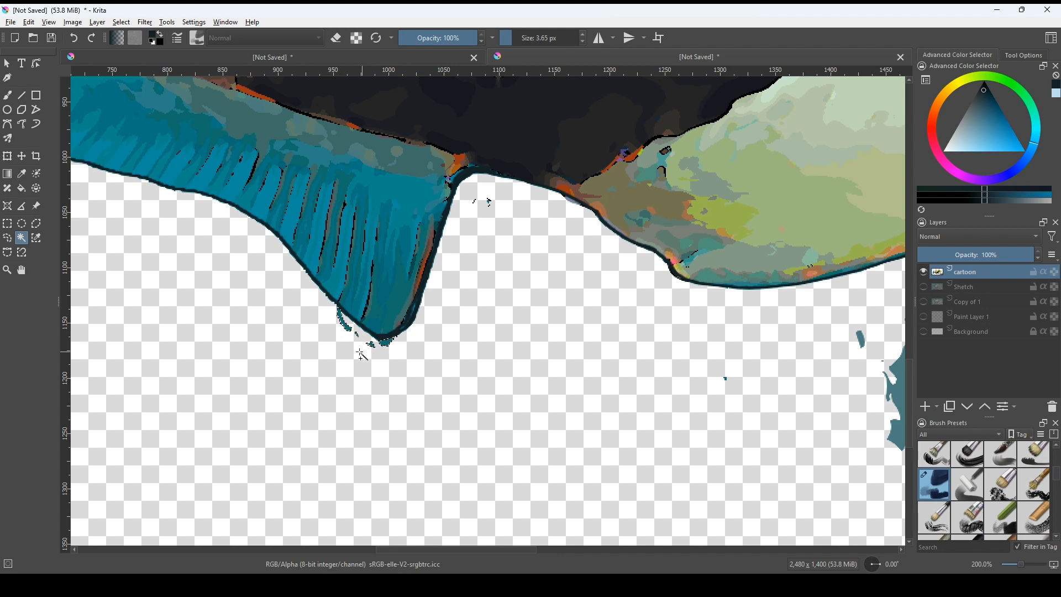
scroll(359, 347, down, 4)
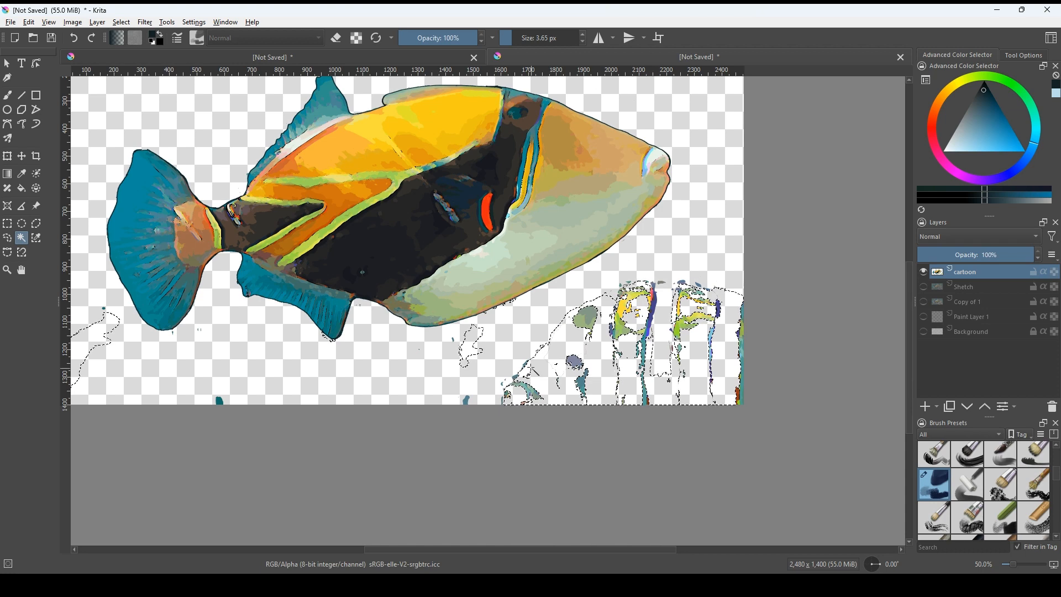
click(8, 224)
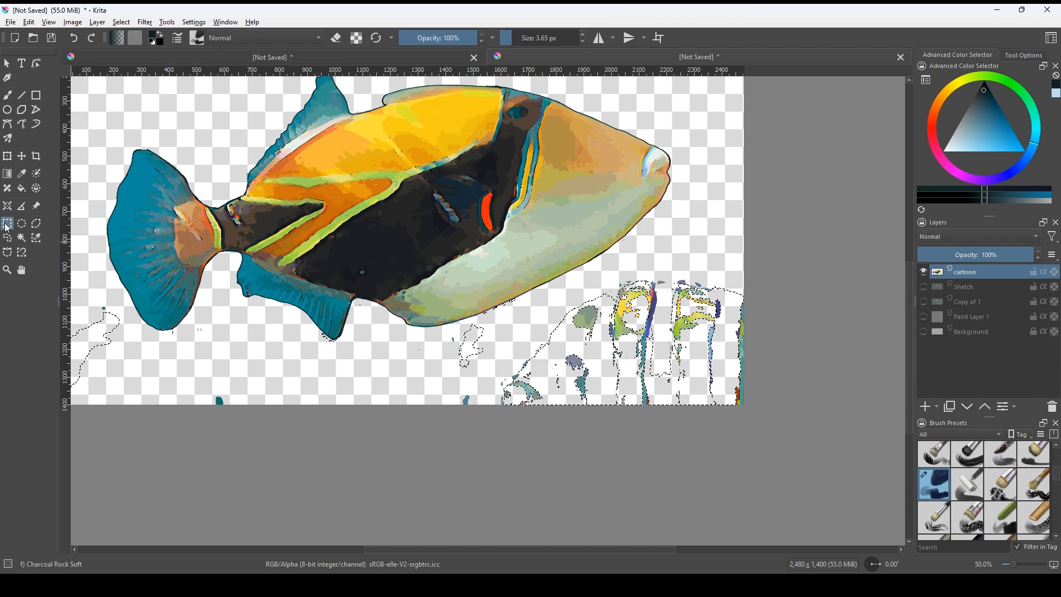
click(430, 382)
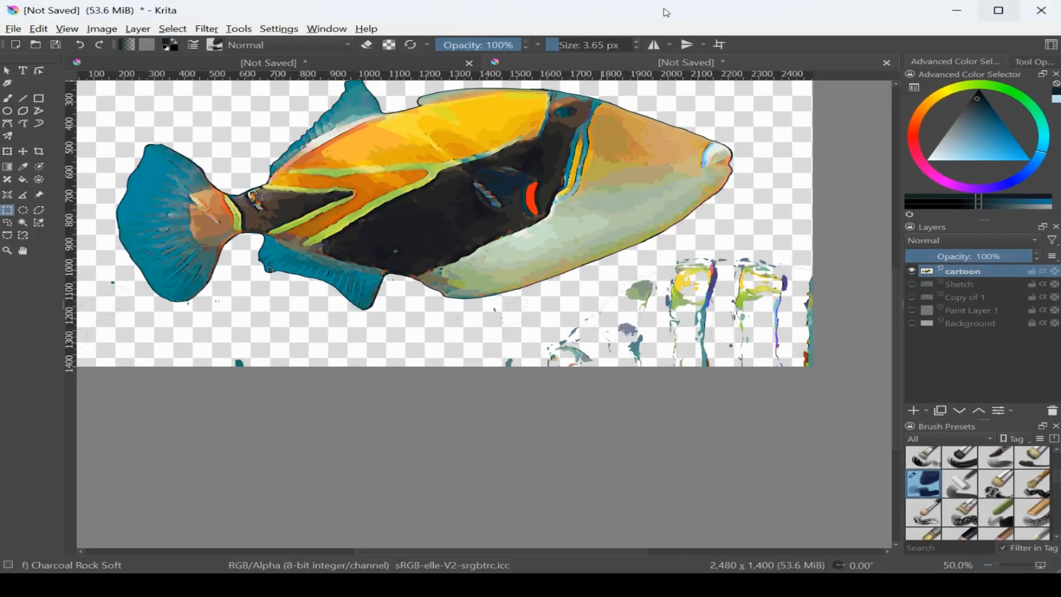
Erase the remains of the striped fish and stray patches below the main fish using the Eraser Circle preset at 202.70 px.
click(999, 11)
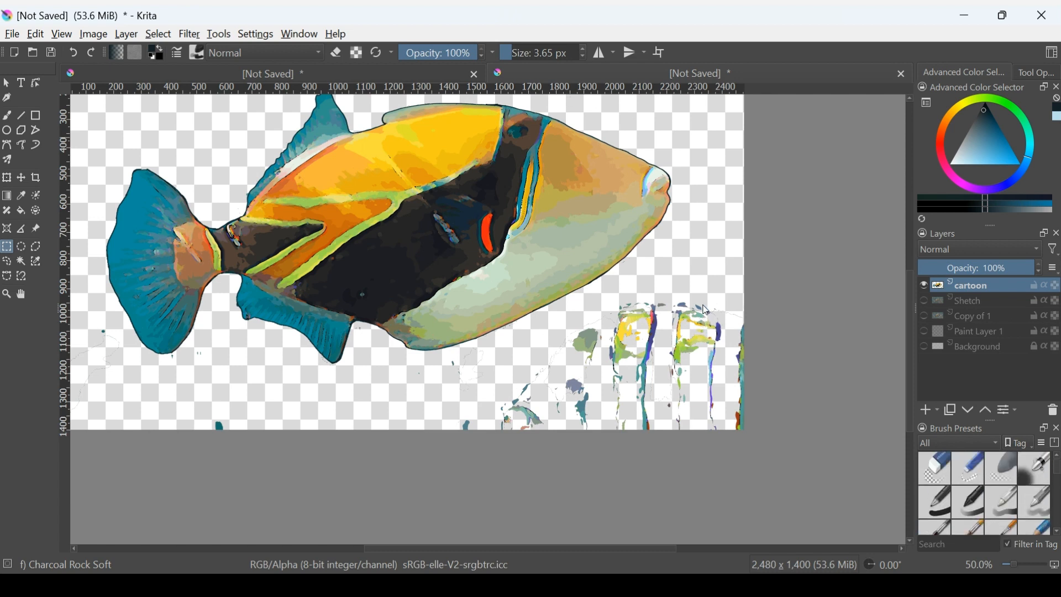
key(e)
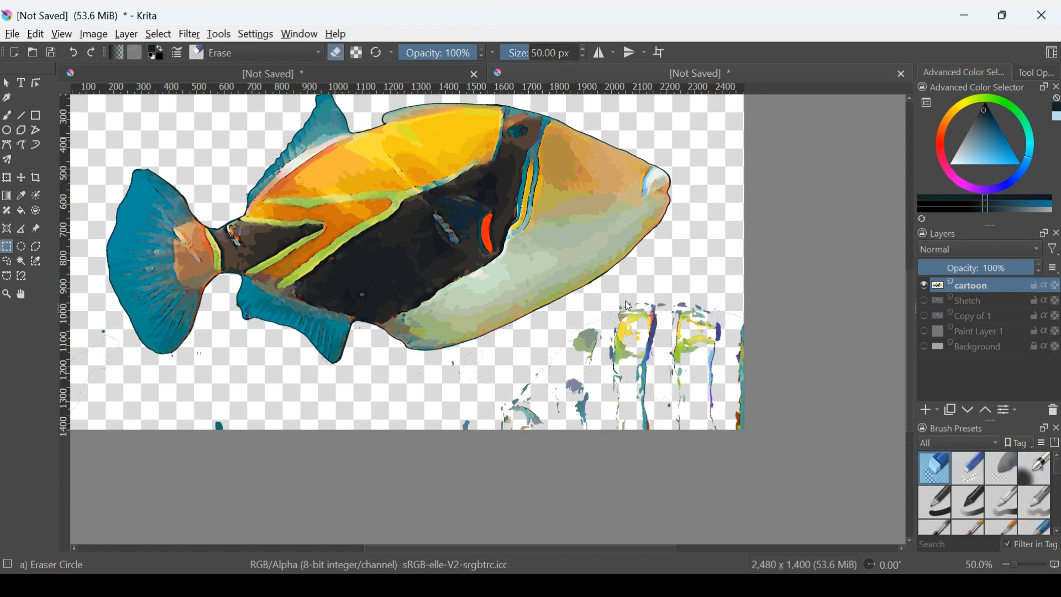
key(bracketright)
key(bracketright)
key(bracketright)
key(bracketright)
key(bracketright)
key(bracketright)
key(bracketright)
key(bracketright)
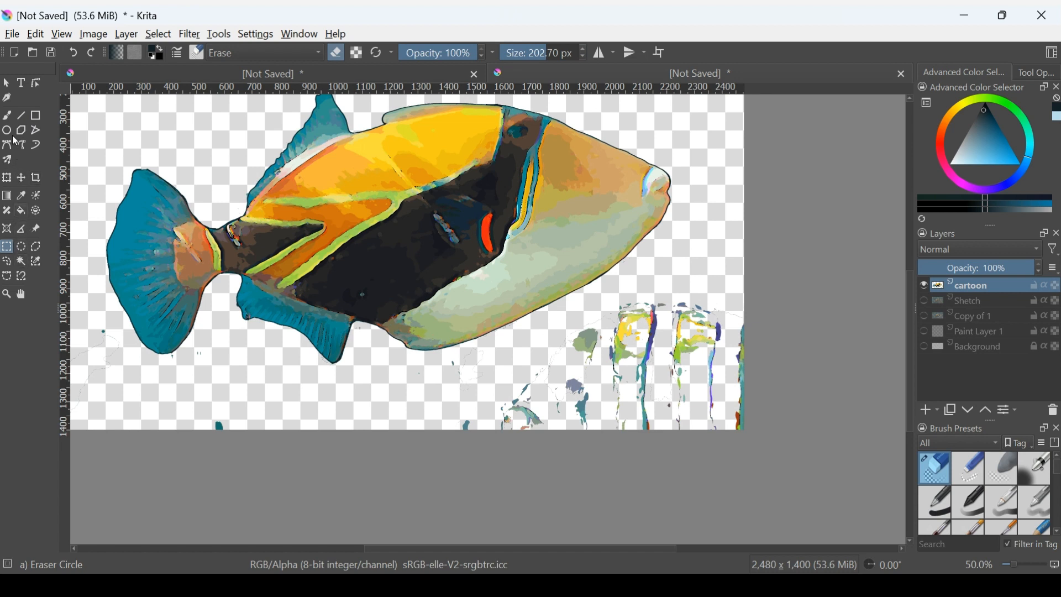
key(b)
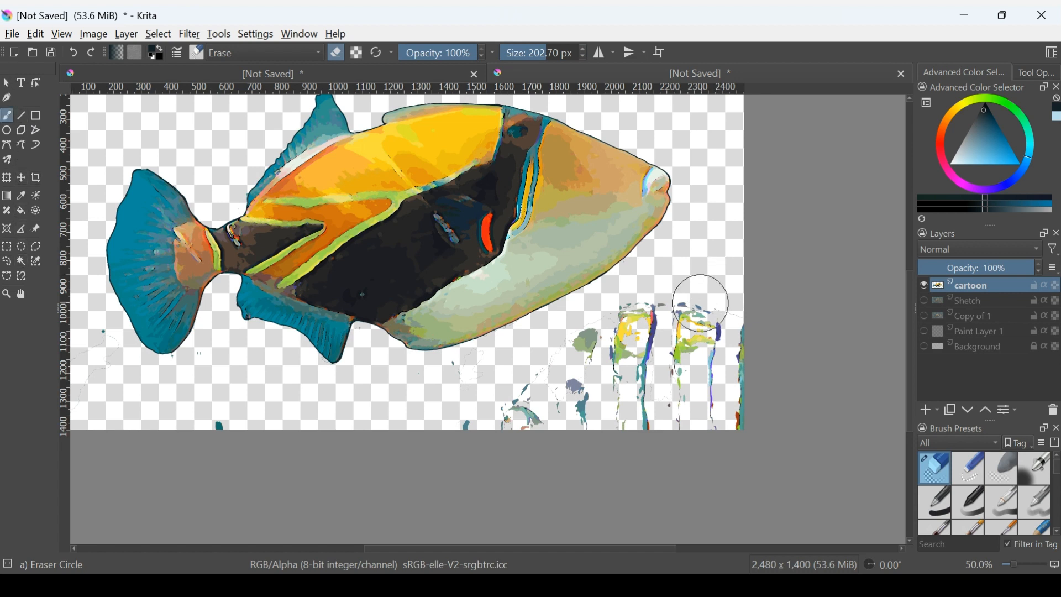
mouse_move(694, 294)
mouse_down()
mouse_move(623, 341)
mouse_move(620, 326)
mouse_move(603, 332)
mouse_move(482, 401)
mouse_move(458, 387)
mouse_move(472, 382)
mouse_move(455, 418)
mouse_move(730, 418)
mouse_move(729, 316)
mouse_move(640, 372)
mouse_move(556, 405)
mouse_move(683, 389)
mouse_move(551, 435)
mouse_move(361, 416)
mouse_move(214, 425)
mouse_move(211, 361)
mouse_move(129, 407)
mouse_move(101, 385)
mouse_move(91, 348)
mouse_move(85, 425)
mouse_move(240, 481)
mouse_up()
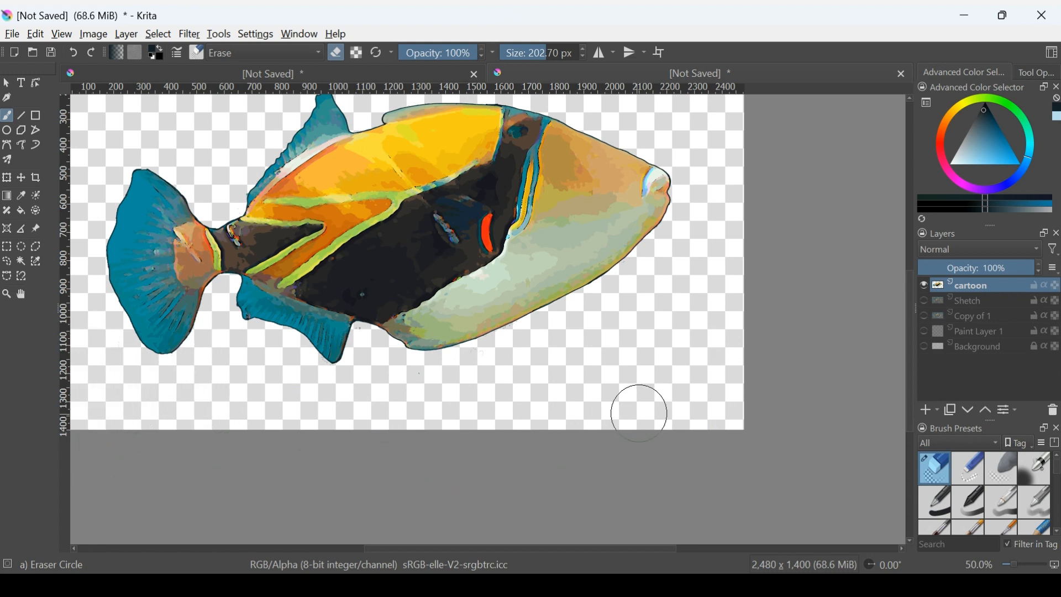
Erase the leftover background specks in the upper-left corner of the canvas.
scroll(654, 377, down, 2)
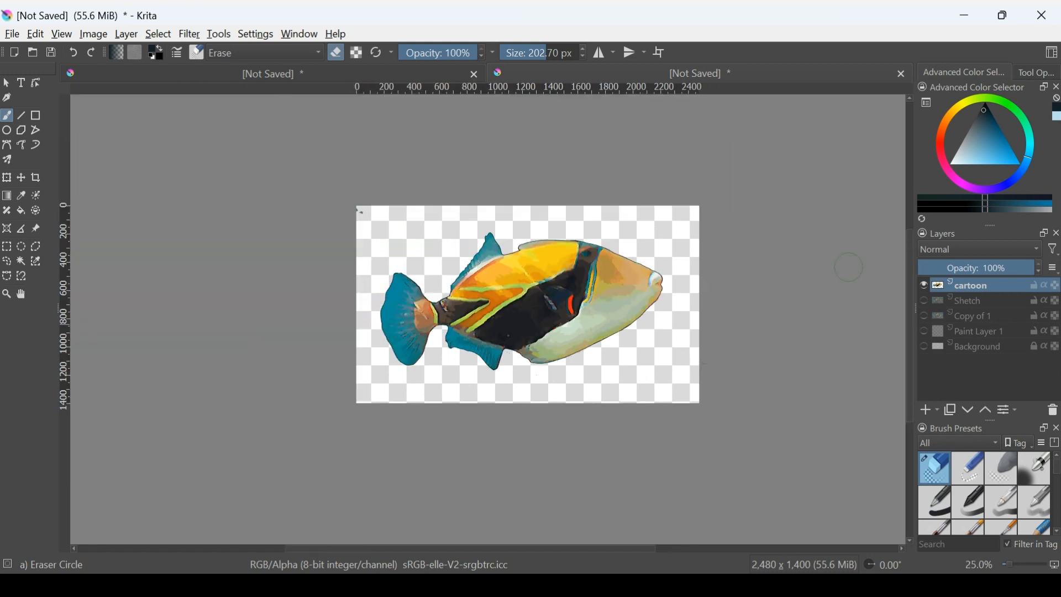
scroll(320, 359, up, 2)
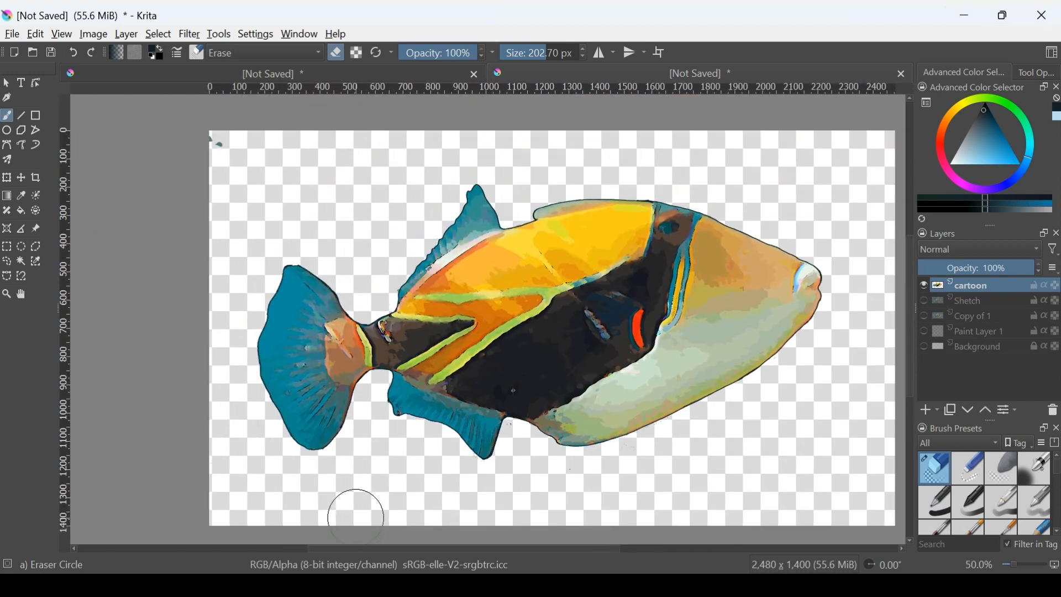
click(229, 149)
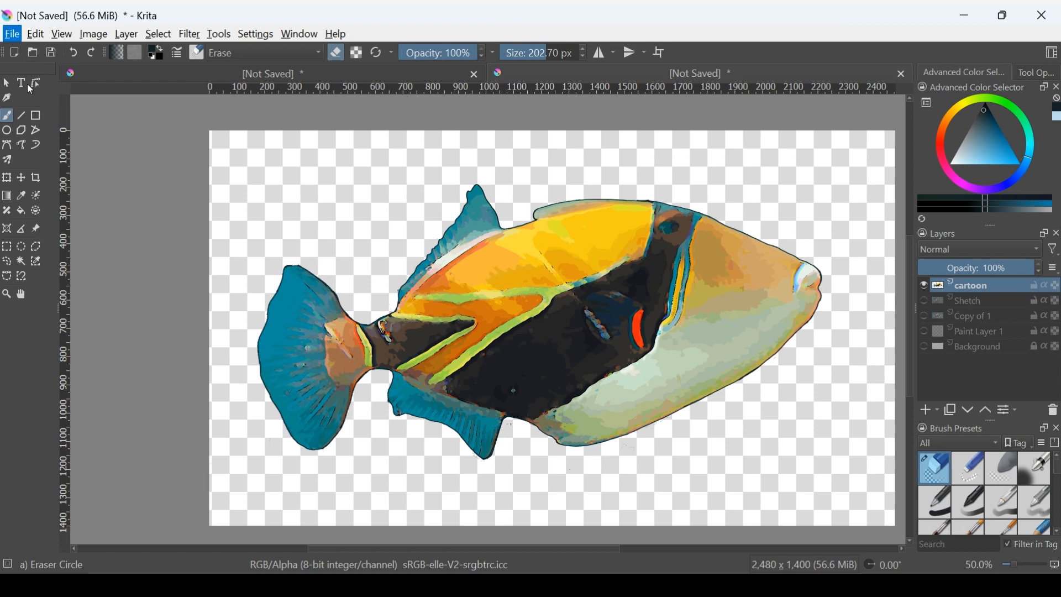
Start saving the document under a new name and browse to the StyleBean > Tee Shirt Bin folder.
key(ctrl+shift+s)
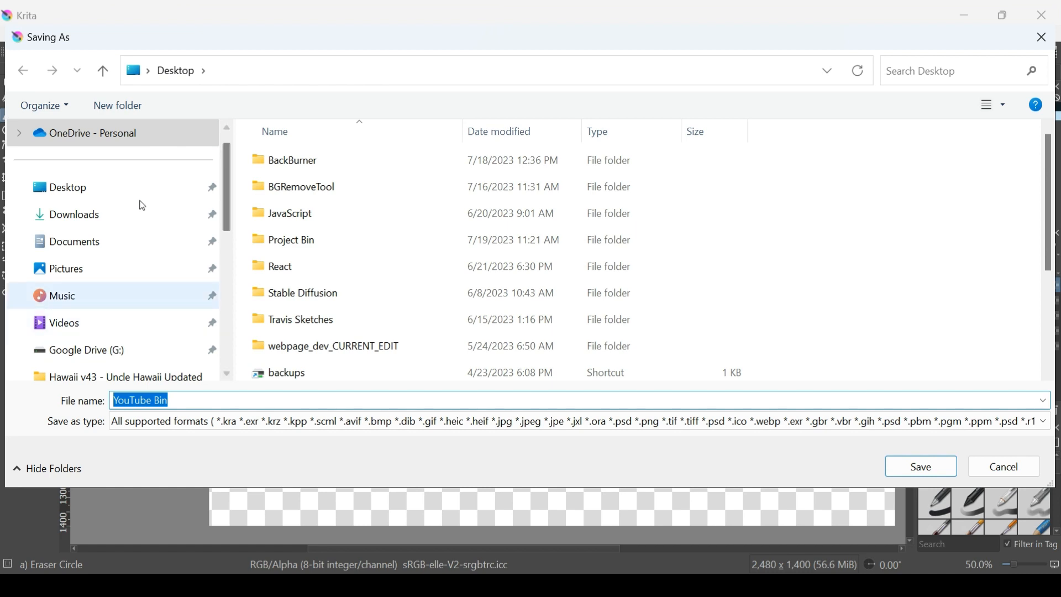
key(Down)
key(Down)
key(Down)
key(Down)
key(Down)
key(Down)
key(Down)
key(Down)
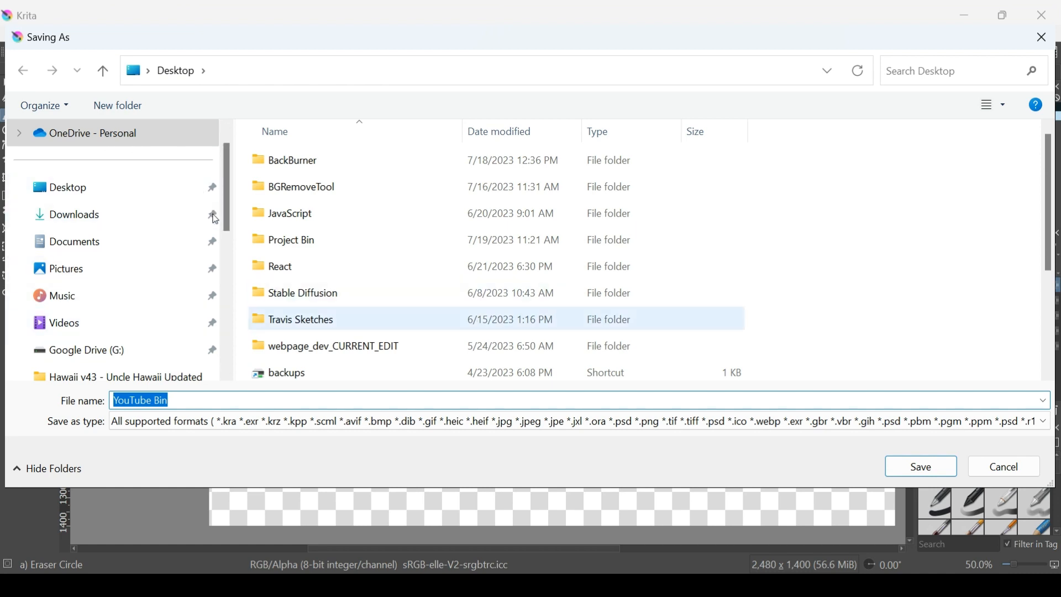
key(Return)
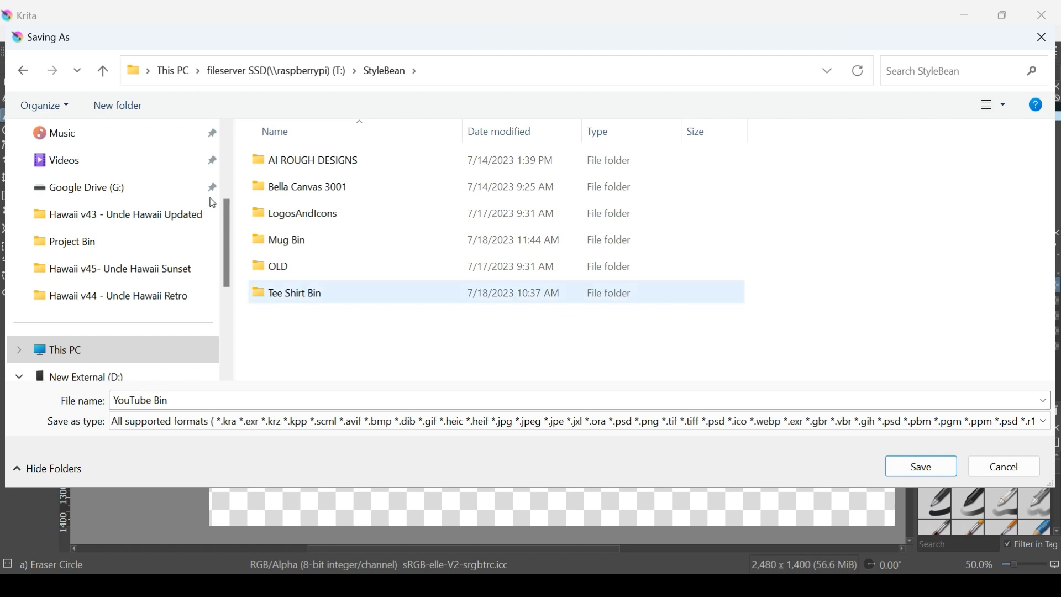
key(Return)
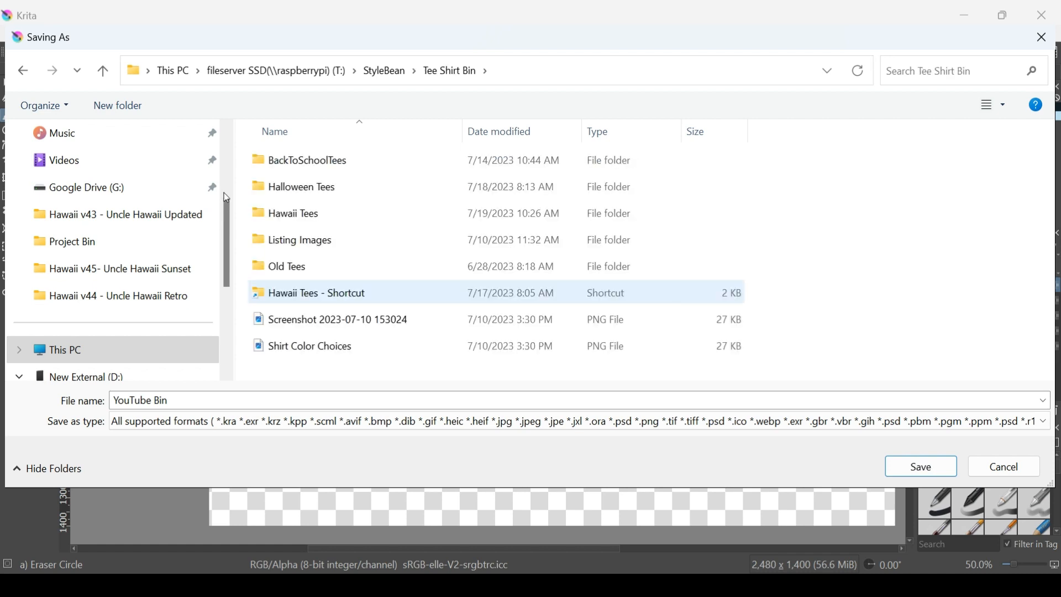
key(Down)
key(Down)
key(Up)
key(Down)
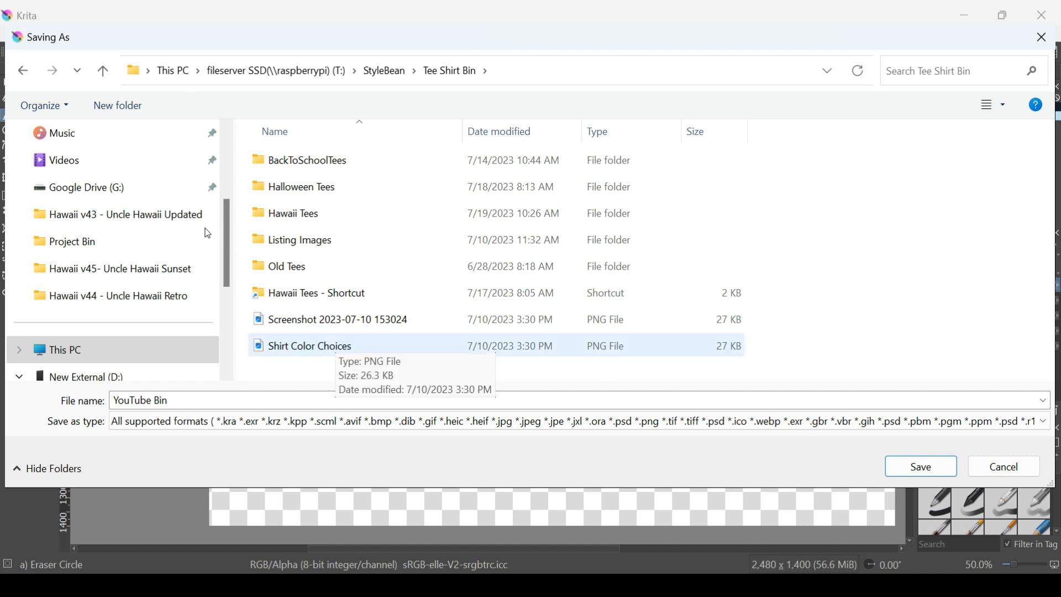
key(Up)
key(Up)
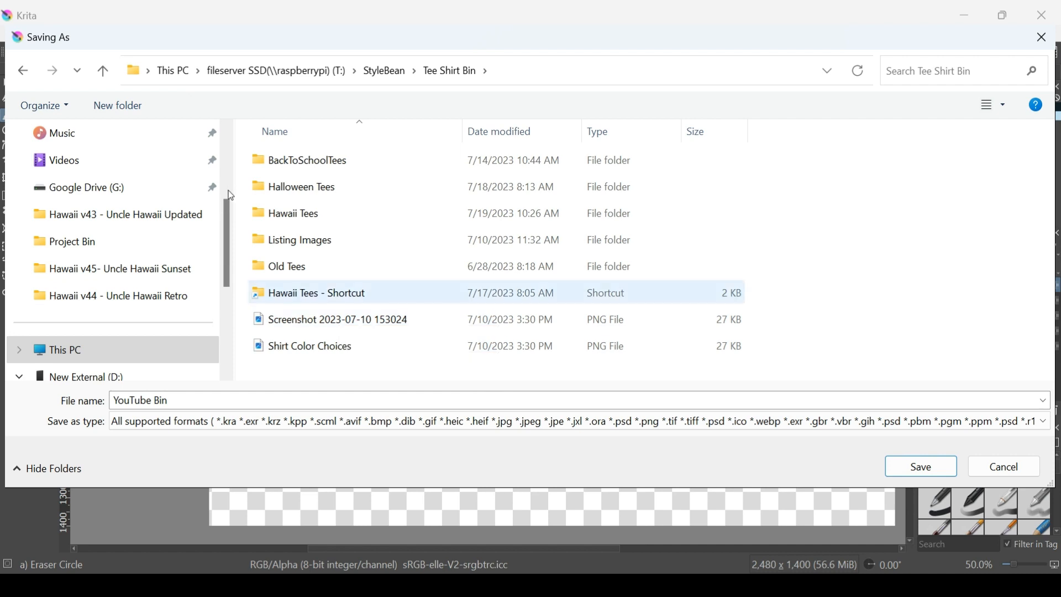
key(Down)
key(Down)
key(Up)
key(Up)
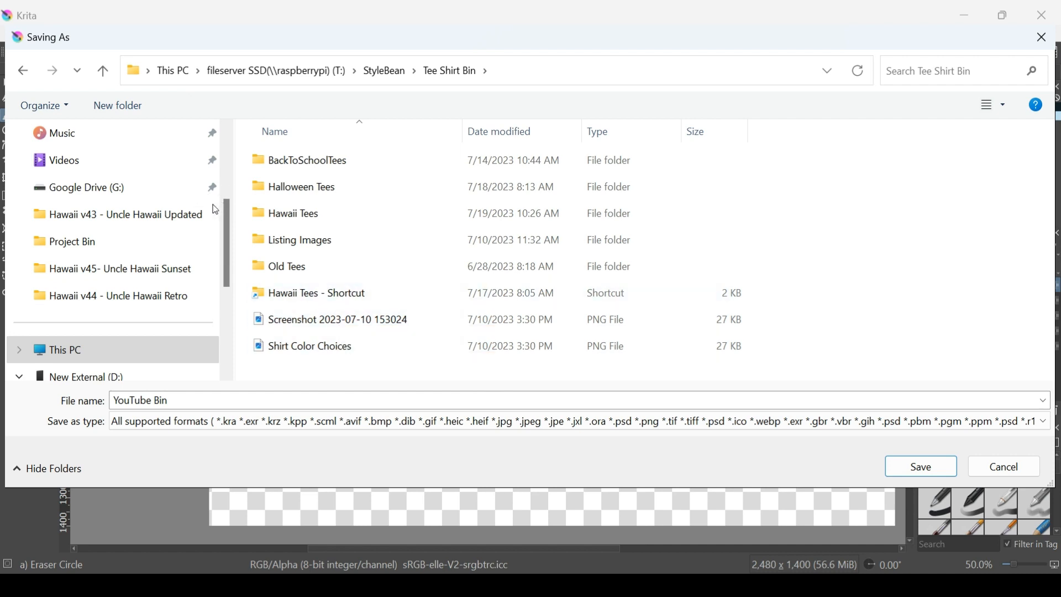
key(Down)
key(Up)
key(Down)
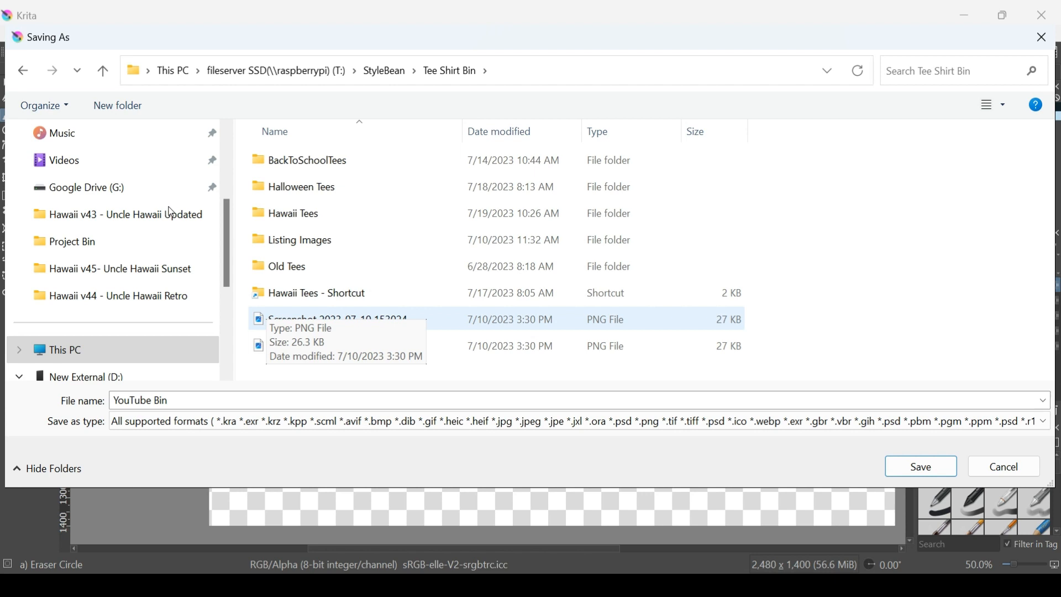
key(Up)
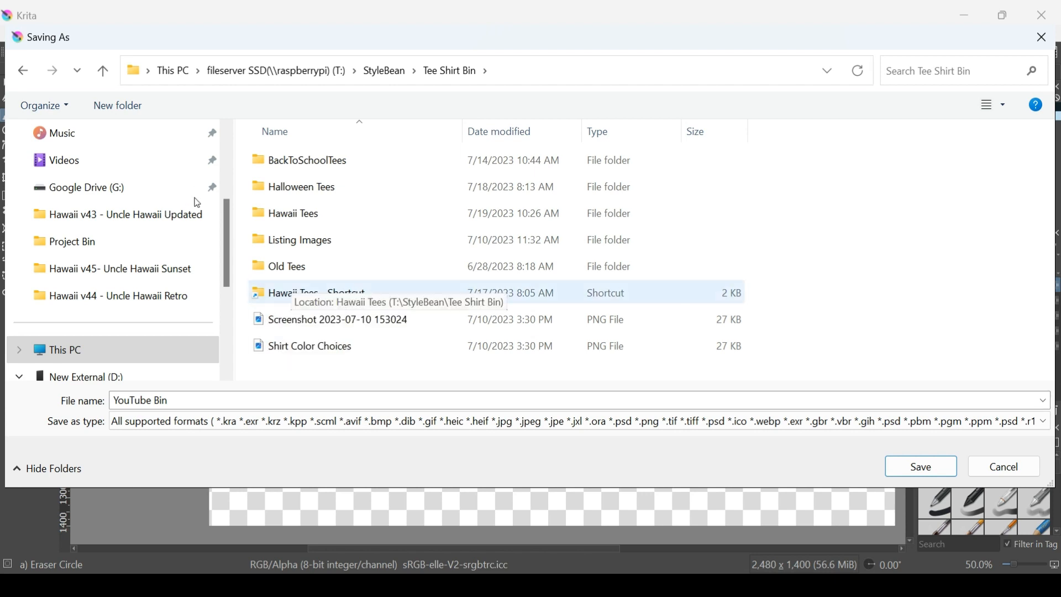
Browse into the Hawaii Tees folder and open its TEE TEMPLATES subfolder as the save location.
key(Return)
key(Down)
key(Down)
key(Down)
key(Down)
key(Down)
key(Down)
key(Down)
key(Down)
key(Down)
key(Down)
key(Down)
key(Down)
key(Down)
key(Down)
key(Down)
key(Down)
key(Down)
key(Down)
key(Down)
key(Down)
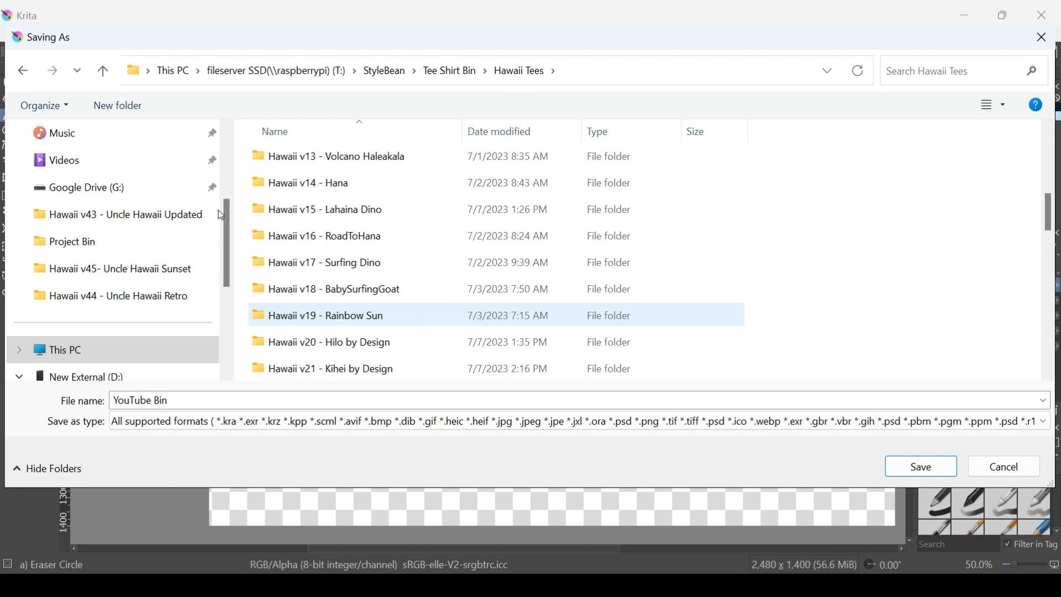
key(Down)
key(Down)
key(Down)
key(Down)
key(Down)
key(Down)
key(Down)
key(Down)
key(Down)
key(Down)
key(Down)
key(Down)
key(Down)
key(Down)
key(Down)
key(Down)
key(Down)
key(Down)
key(Down)
key(Down)
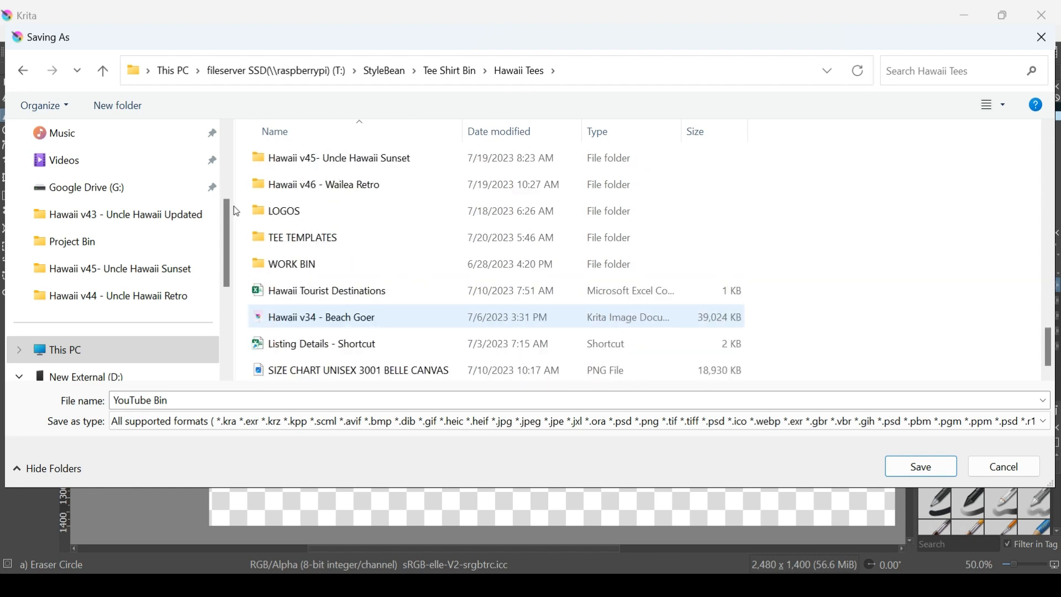
key(Down)
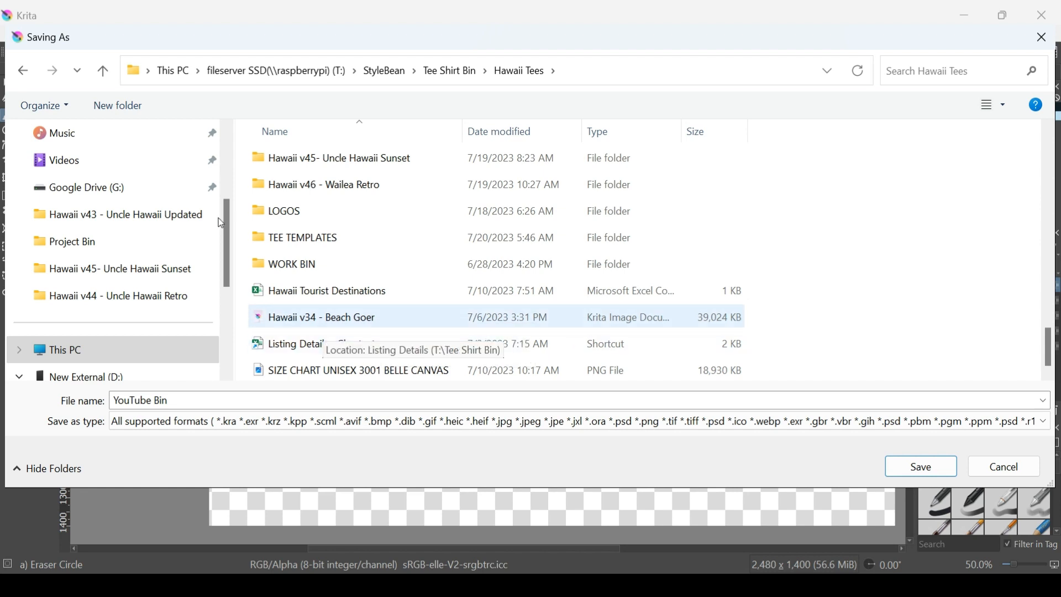
double_click(299, 238)
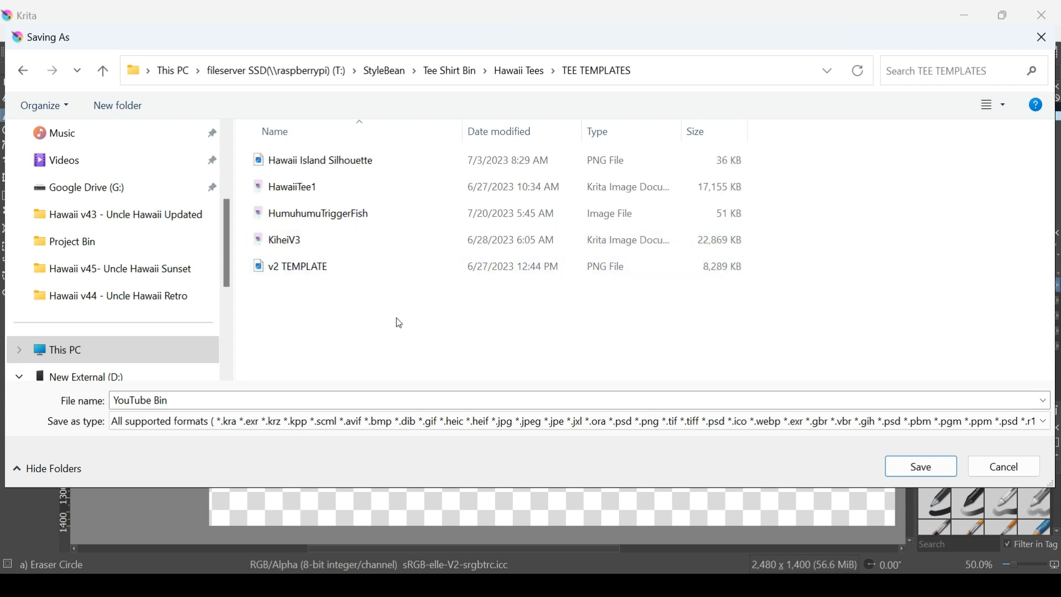
Base the file name on the existing HumuhumuTriggerFish file and save the document as HumuhumuTriggerFishkrita.
click(152, 400)
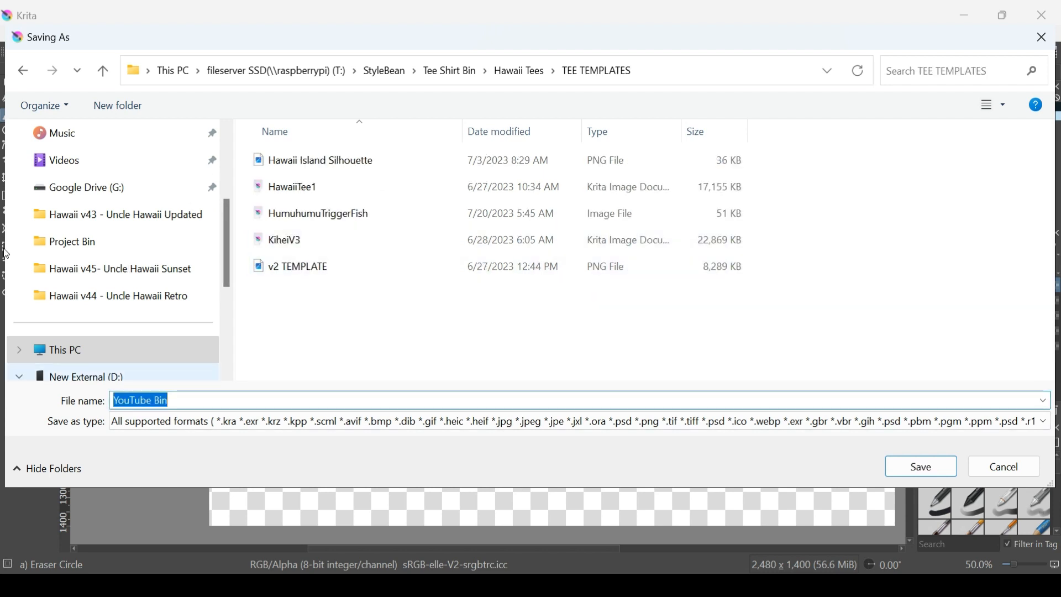
click(314, 214)
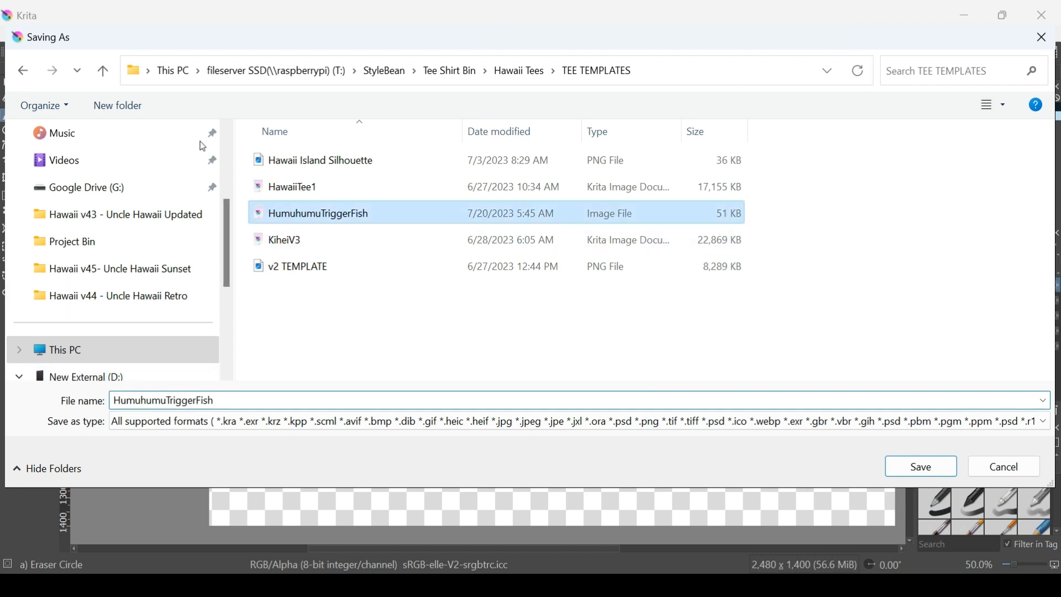
click(152, 399)
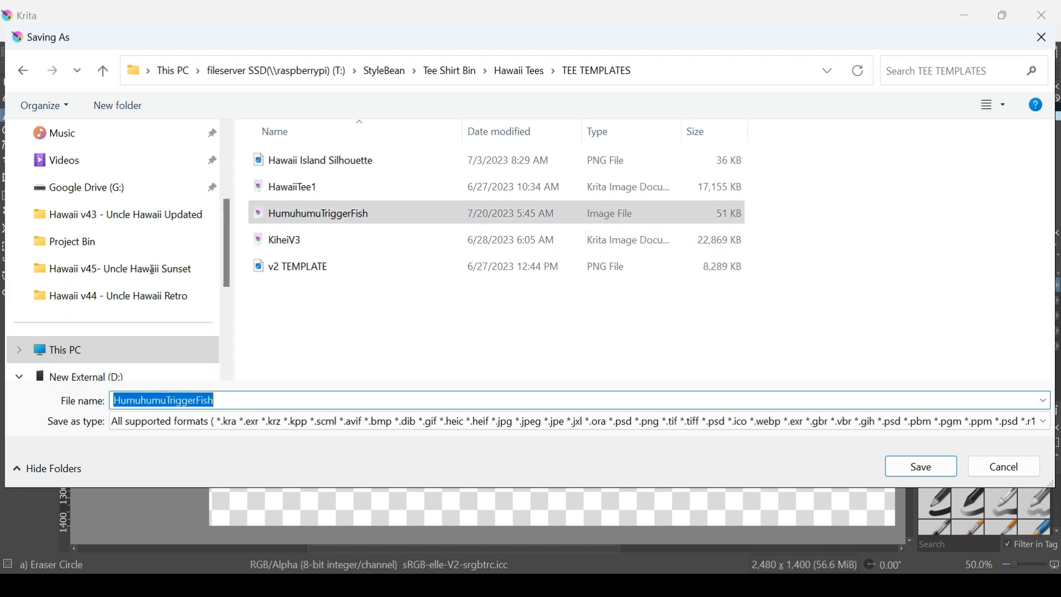
key(End)
text(rita)
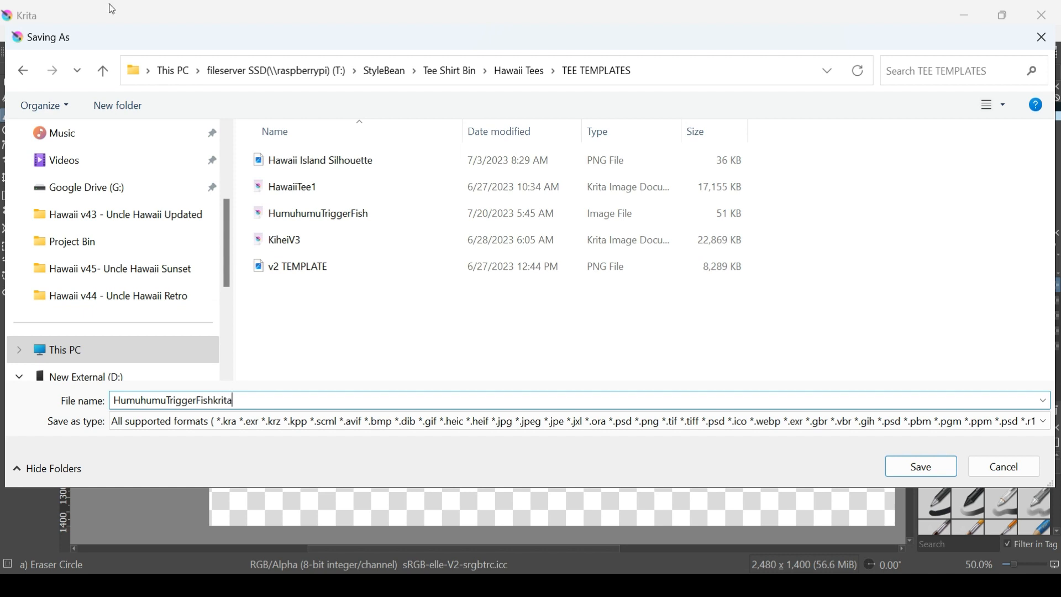
key(Return)
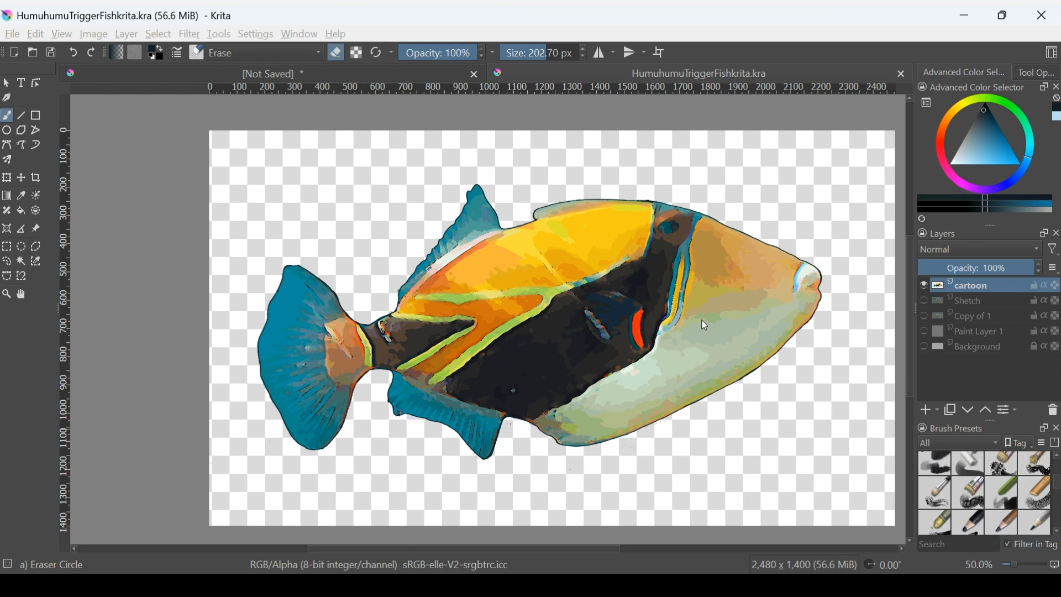
Choose the Charcoal Rock Soft brush preset and set its size to 9.24 px.
click(938, 496)
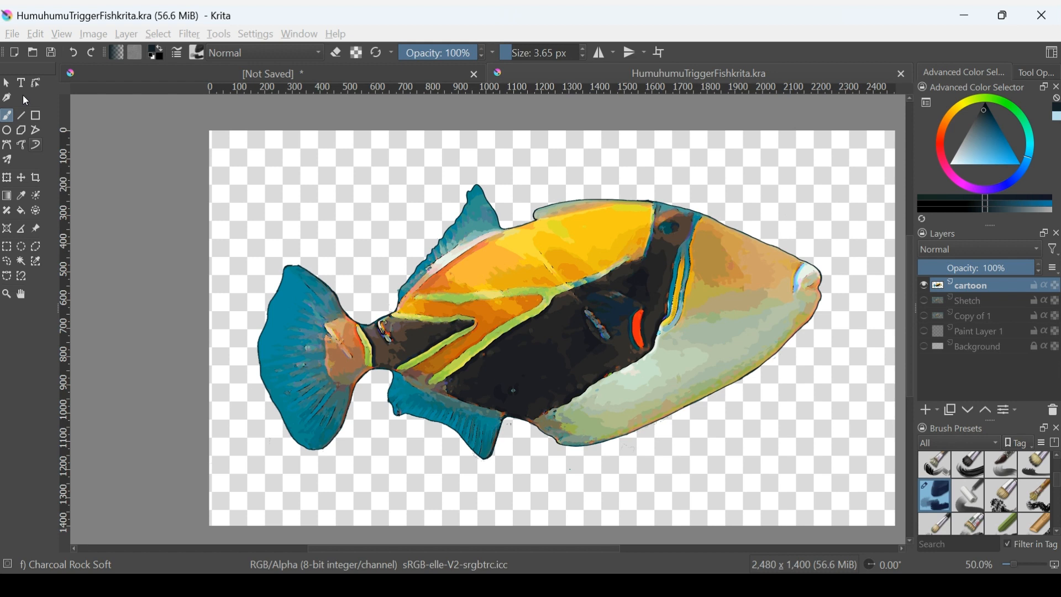
key(bracketright)
key(bracketright)
key(bracketright)
key(bracketright)
key(bracketright)
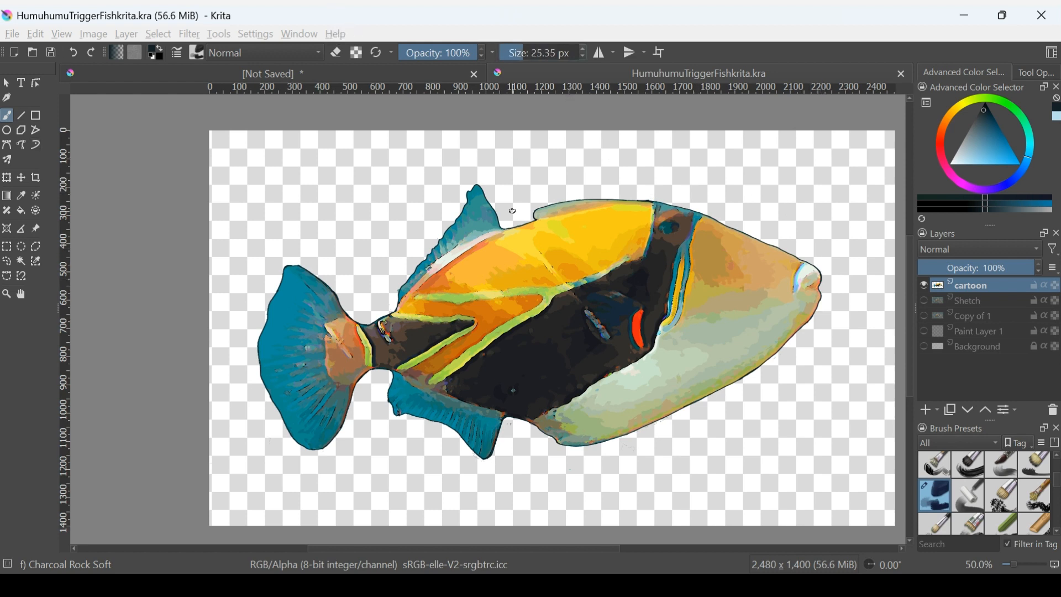
key(bracketleft)
key(bracketleft)
key(bracketleft)
key(bracketleft)
key(1)
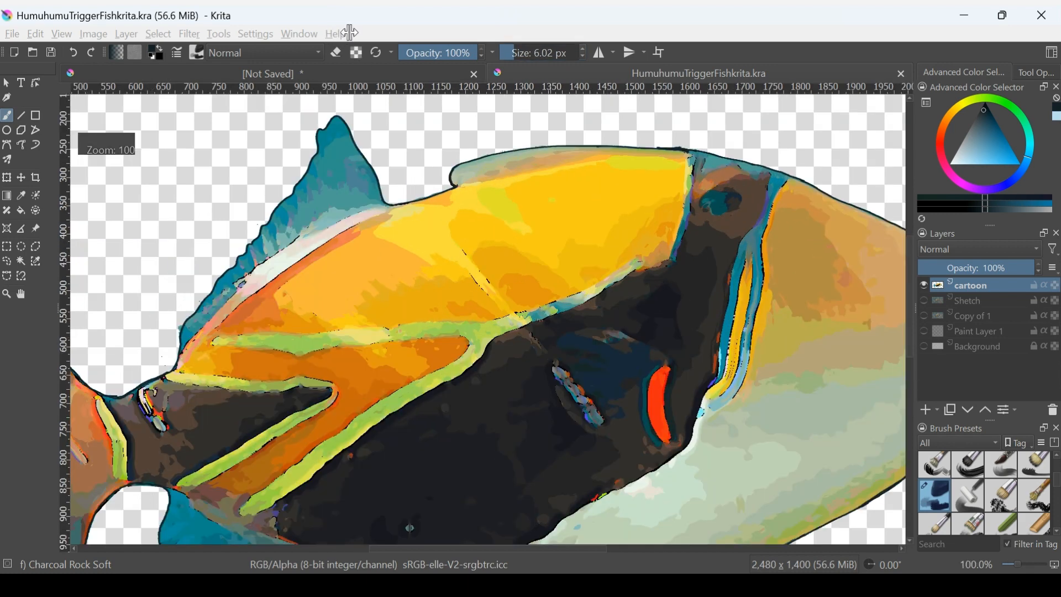
key(bracketright)
key(bracketright)
key(bracketright)
key(bracketright)
key(bracketleft)
key(bracketleft)
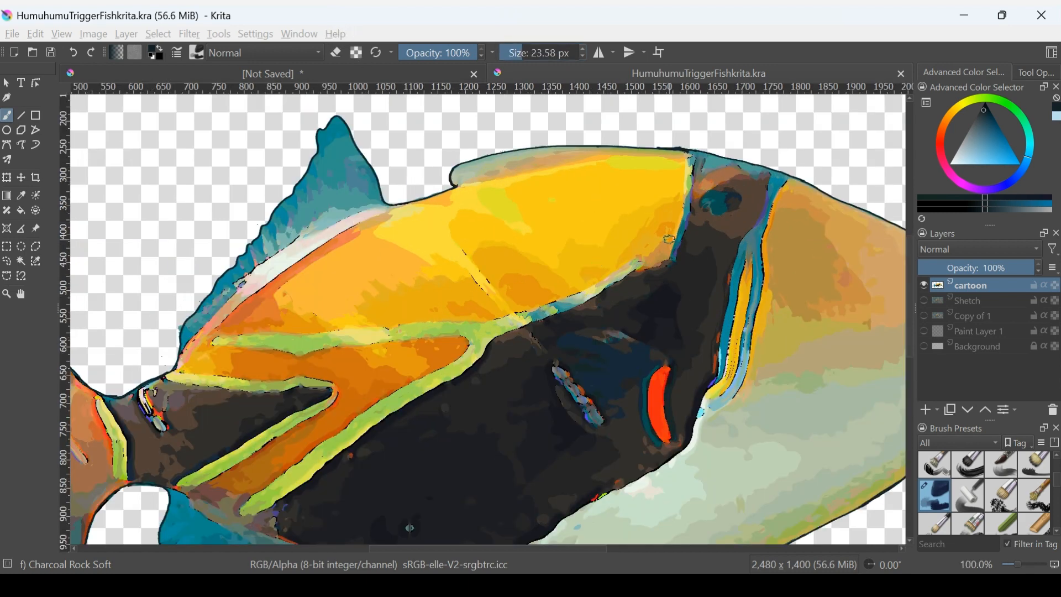
key(bracketleft)
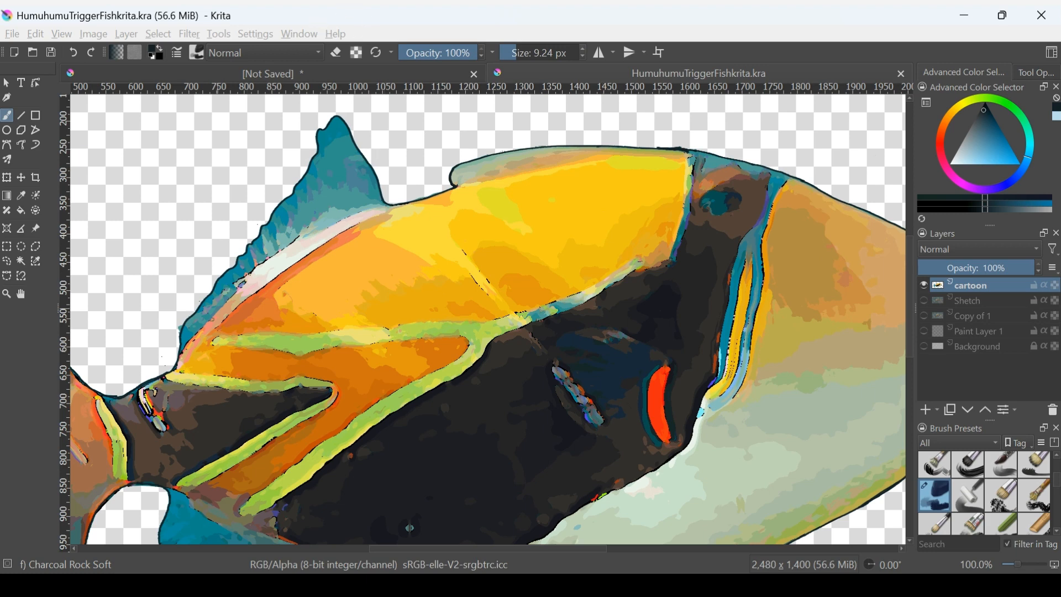
Darken the short stretch of outline where the upper rear fin meets the tail base, and save the document.
scroll(766, 293, down, 2)
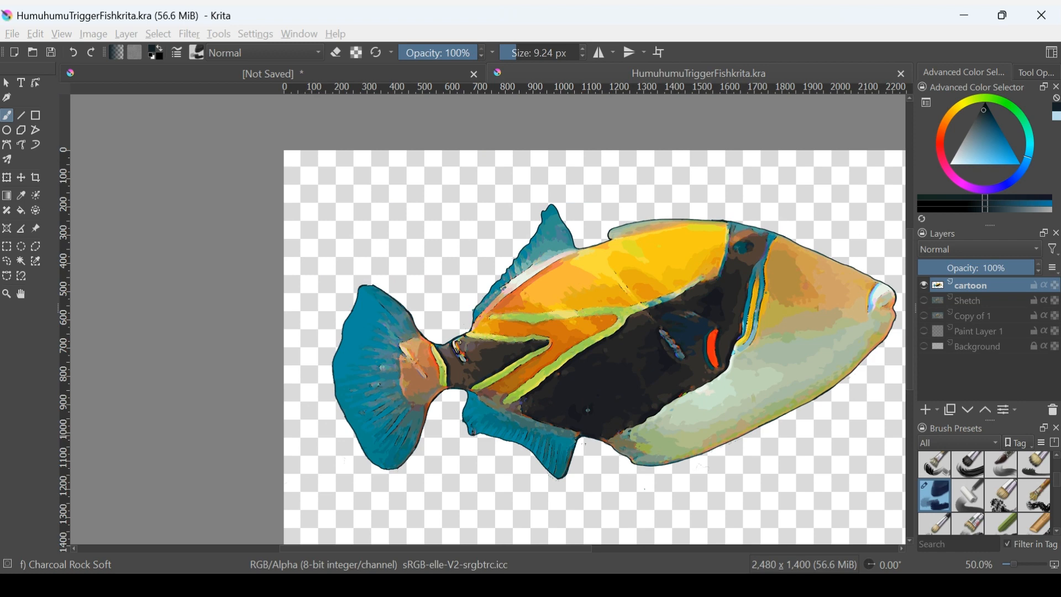
scroll(589, 410, up, 2)
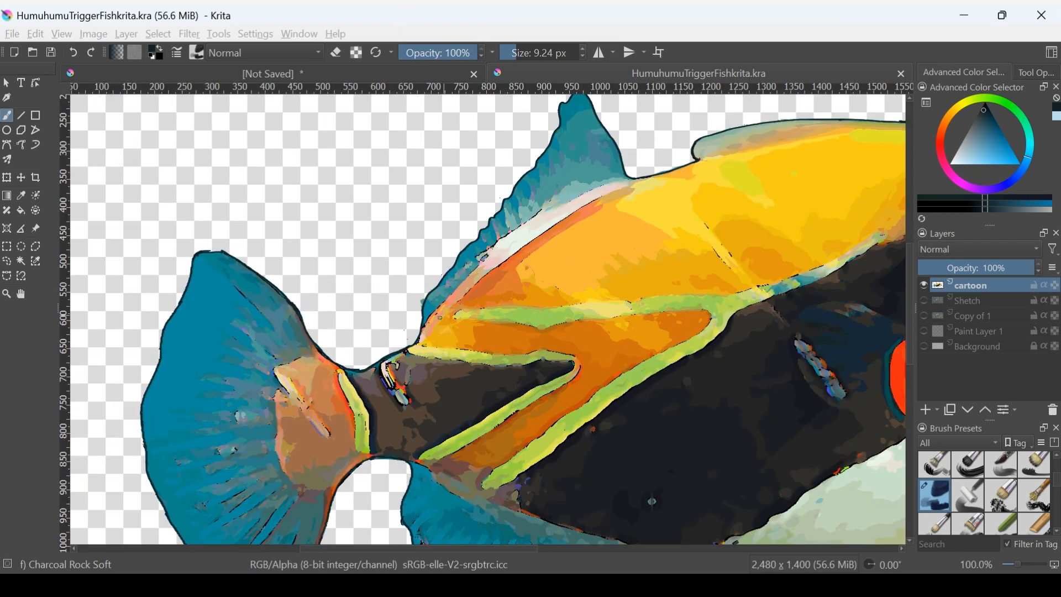
drag(416, 342, 426, 330)
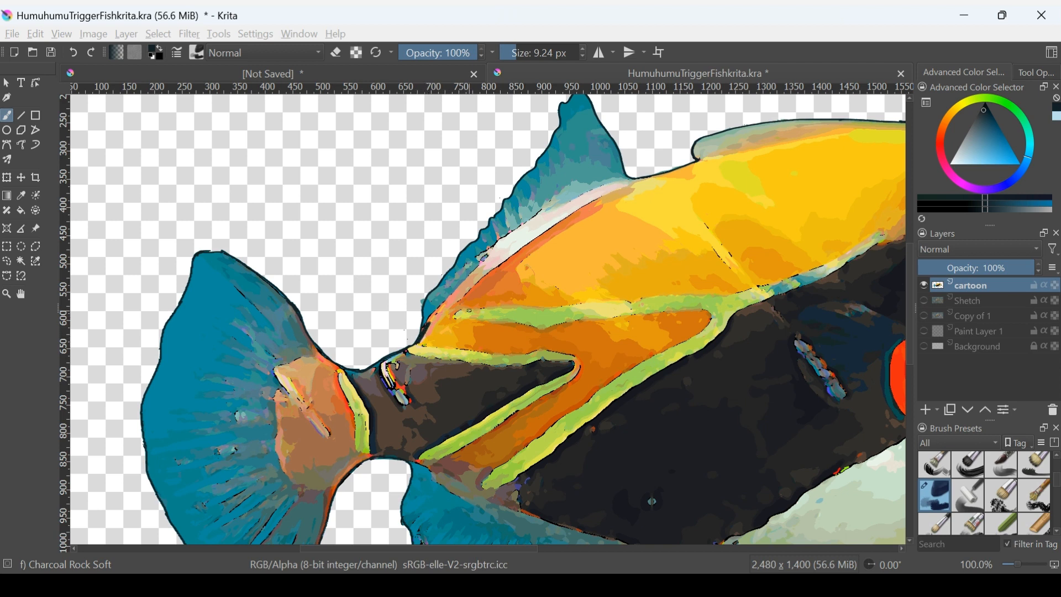
key(ctrl+s)
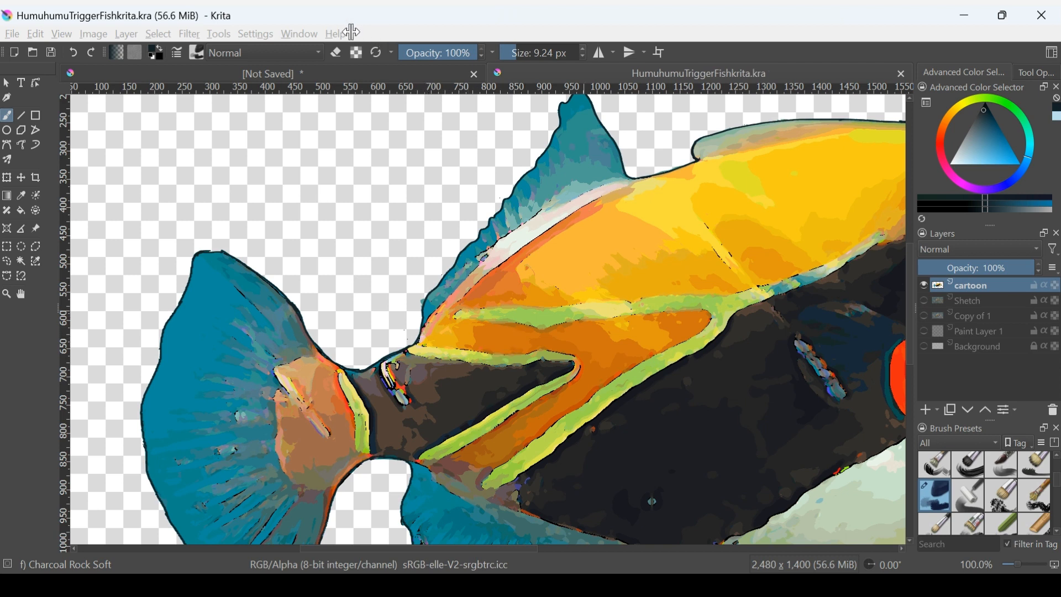
Try to outline the fish's back along the base of the upper rear fin with a 4.74 px brush.
key(bracketleft)
key(bracketleft)
key(bracketleft)
key(bracketleft)
key(bracketleft)
key(bracketleft)
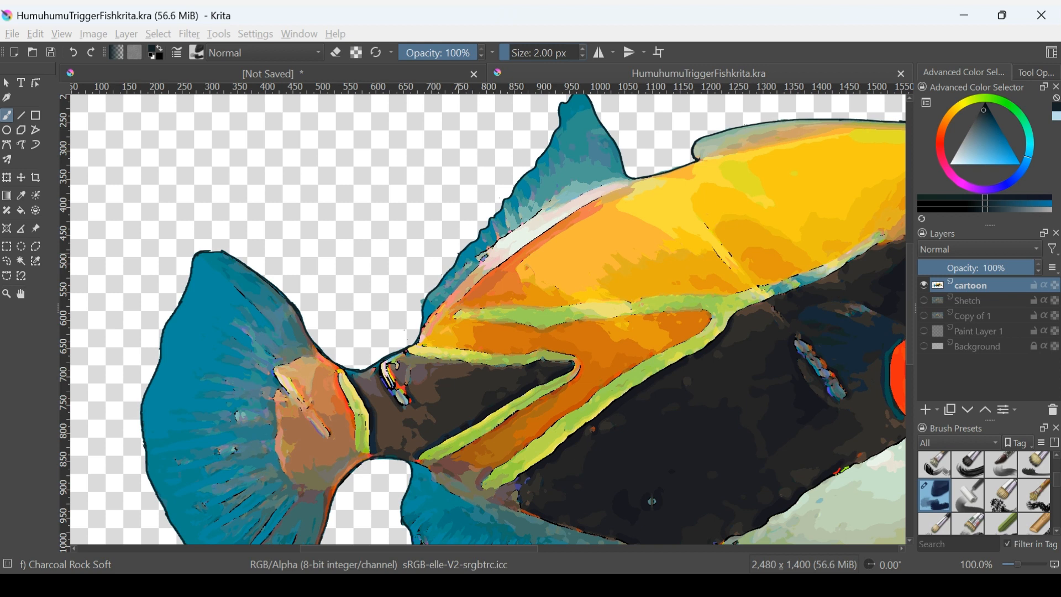
key(bracketright)
key(bracketright)
key(bracketright)
click(420, 332)
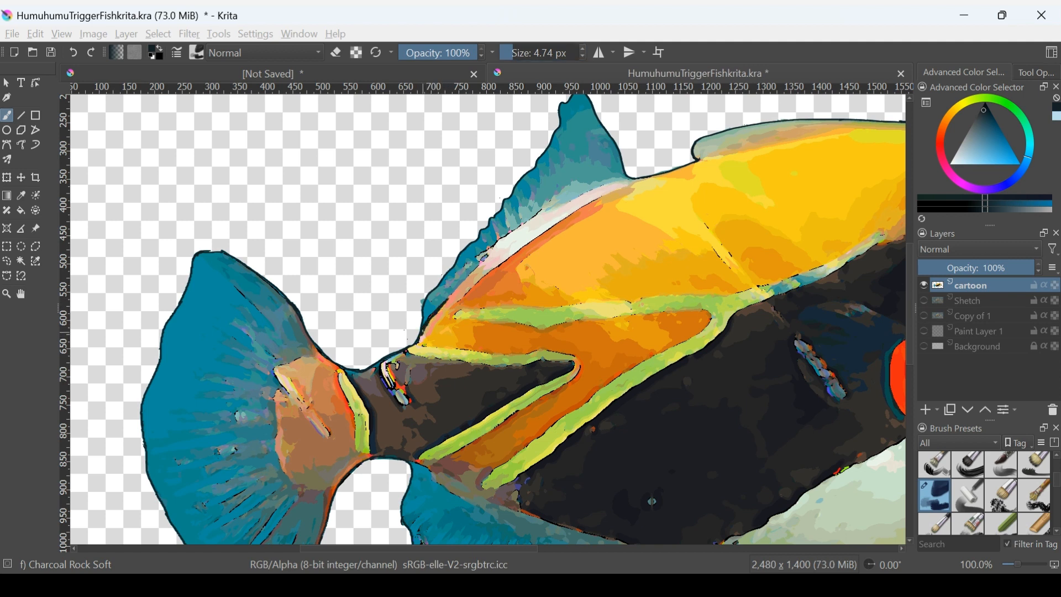
drag(424, 331, 514, 232)
key(ctrl+z)
mouse_move(426, 320)
mouse_down()
mouse_move(536, 213)
mouse_move(609, 181)
mouse_move(691, 164)
mouse_up()
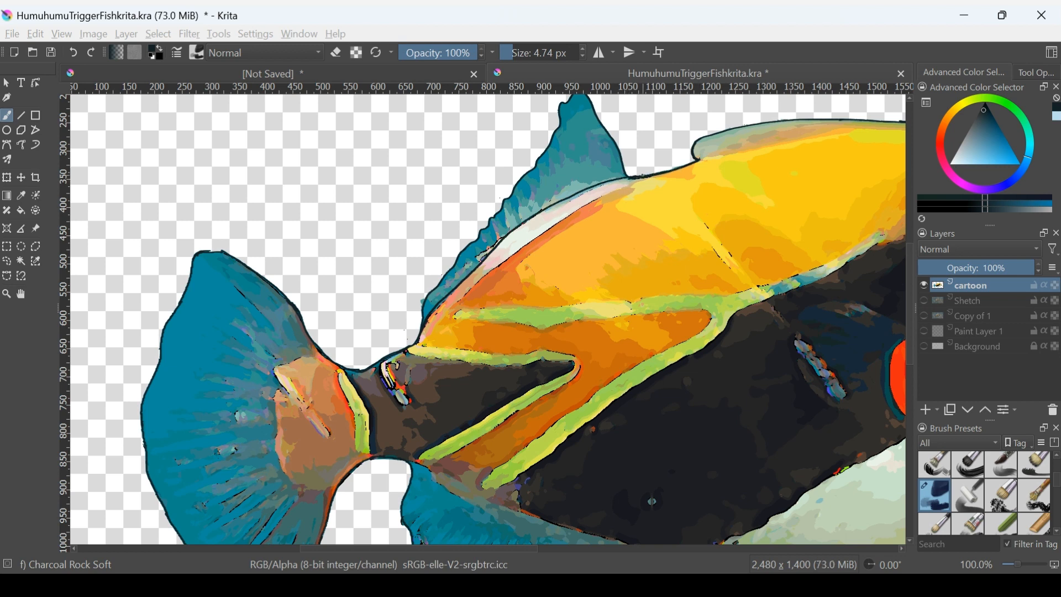
Draw a thicker dark line at 10.20 px along the fish's back, from the tail base under the upper rear fin to the front dorsal fin.
scroll(576, 251, down, 3)
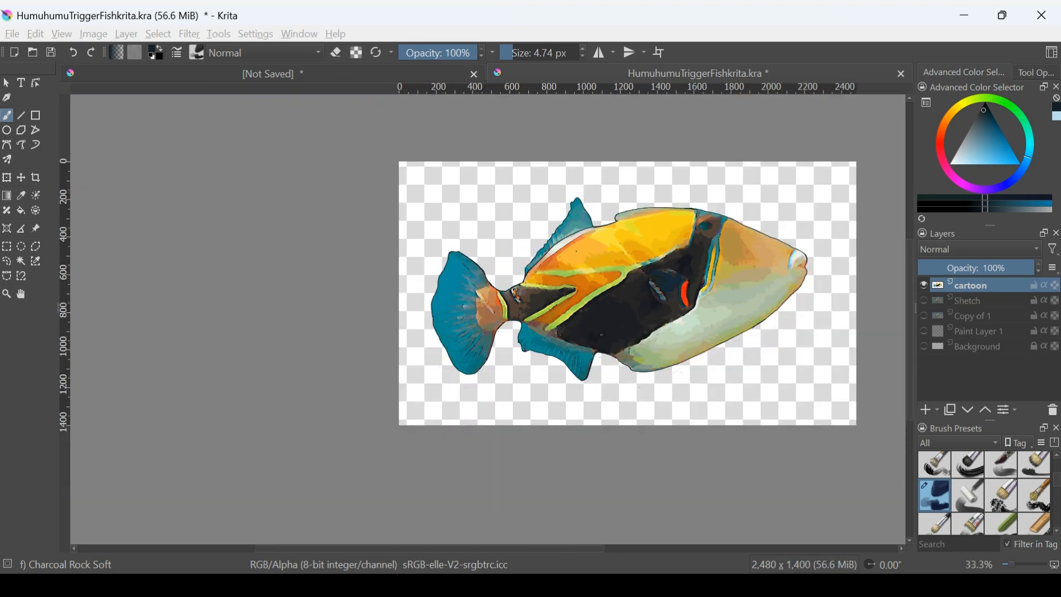
scroll(574, 254, up, 2)
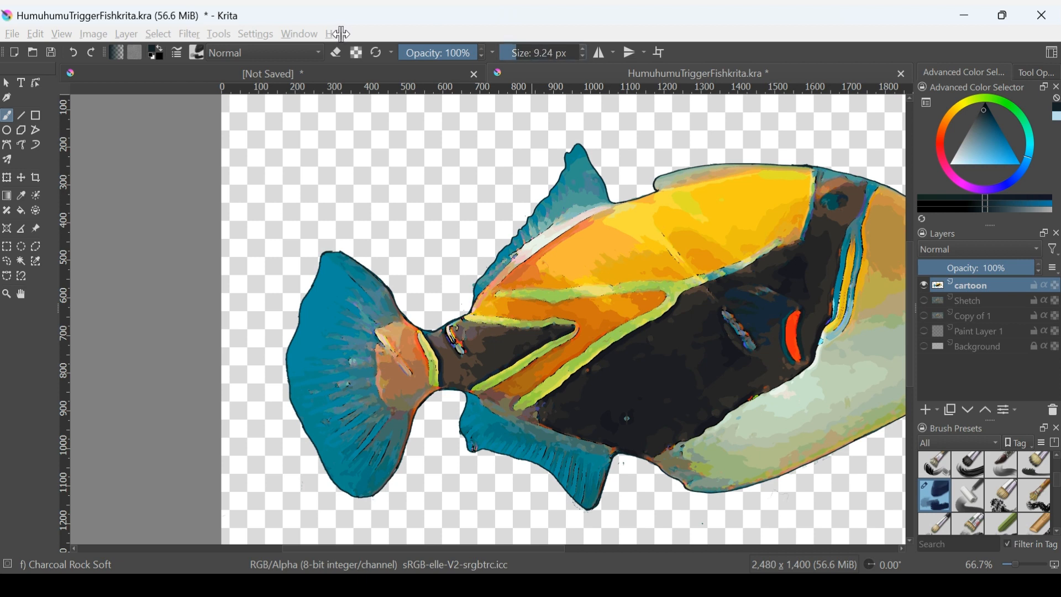
key(])
mouse_move(469, 310)
mouse_down()
mouse_move(534, 240)
mouse_move(665, 188)
mouse_up()
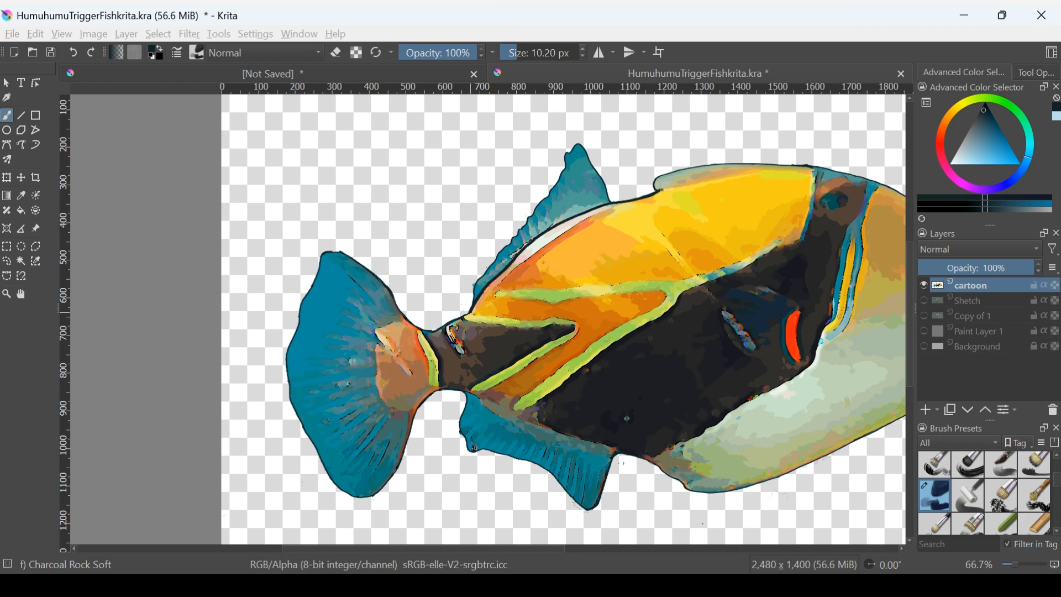
scroll(744, 174, down, 3)
scroll(744, 174, up, 3)
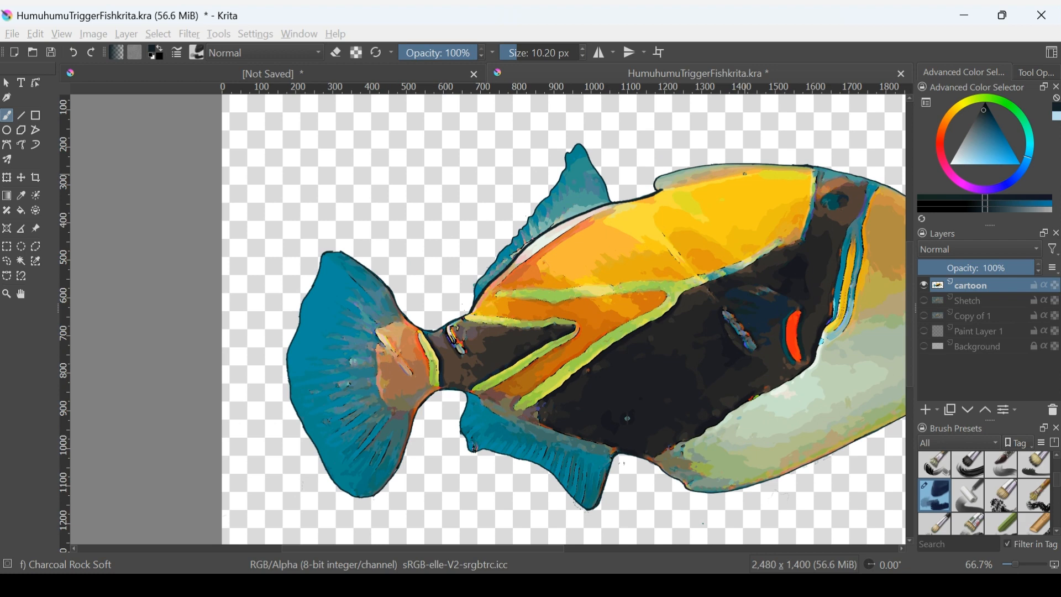
drag(607, 263, 341, 301)
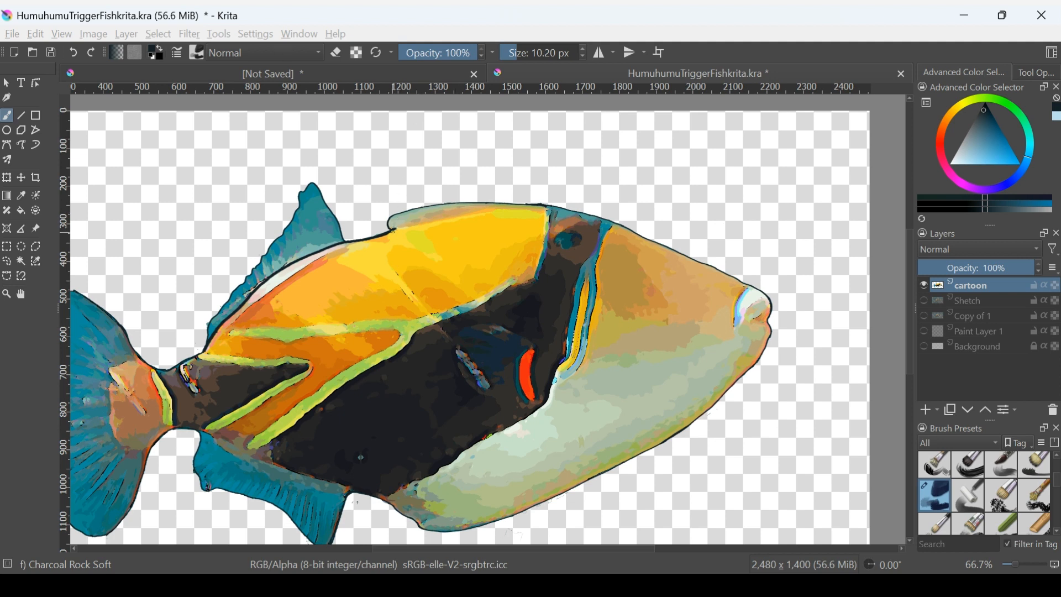
Continue the dark line along the base of the front dorsal fin up to the dark band on the head.
drag(394, 229, 404, 223)
drag(397, 228, 553, 205)
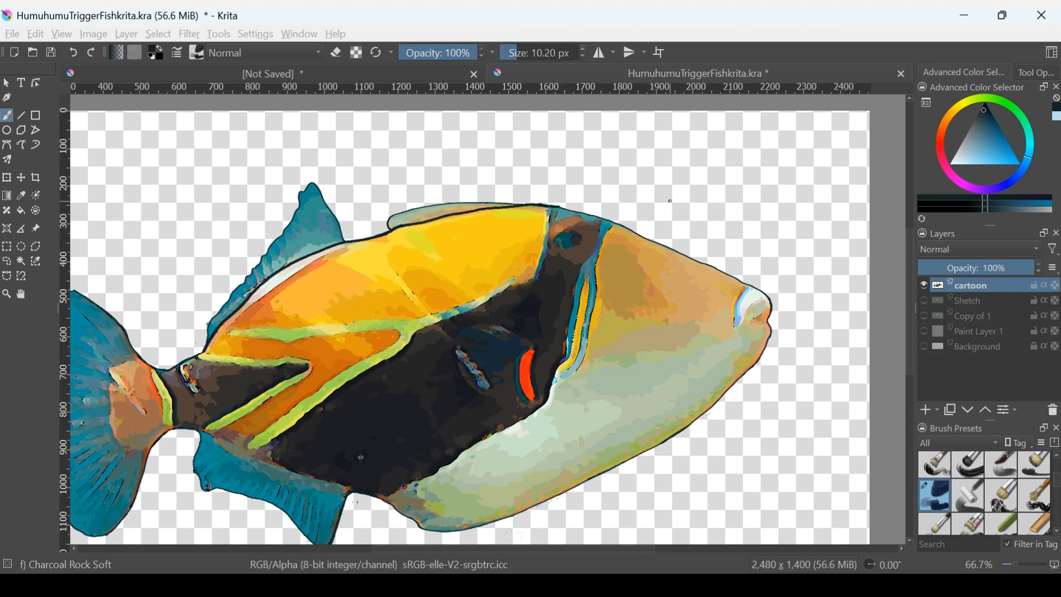
Draw a dark line along the fish's lower body edge, where the lower rear fin joins the body.
scroll(670, 201, down, 2)
scroll(671, 201, up, 4)
scroll(670, 201, down, 3)
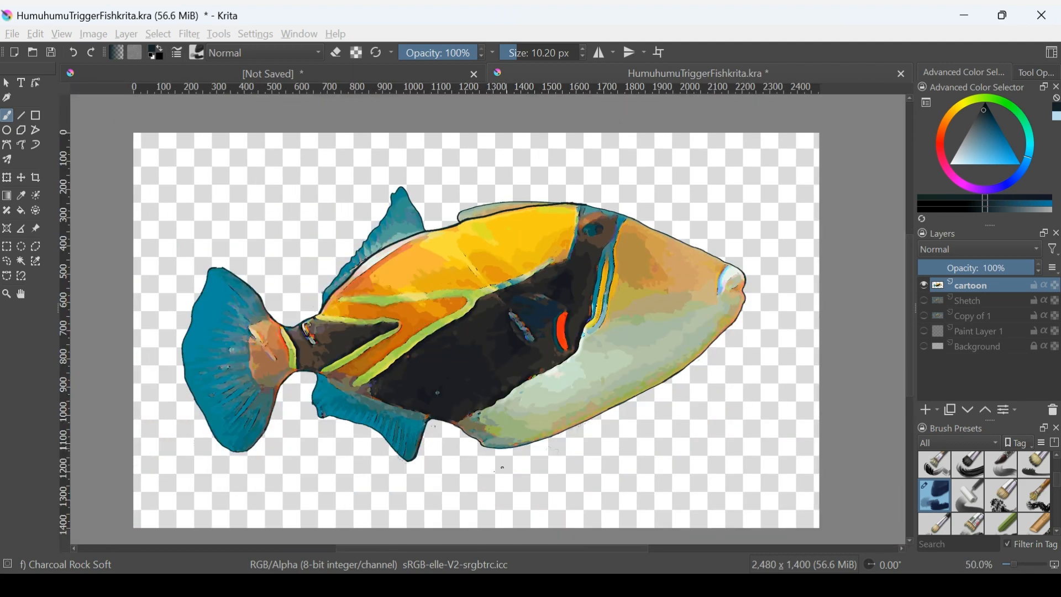
scroll(483, 436, down, 3)
drag(287, 299, 297, 173)
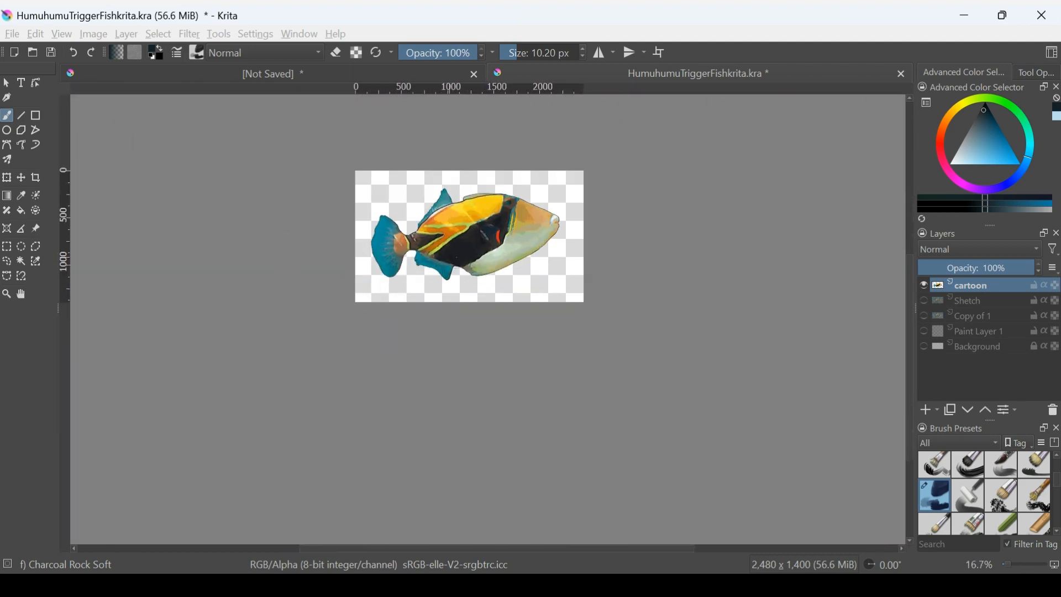
scroll(296, 173, up, 2)
scroll(448, 256, up, 2)
drag(448, 256, 444, 294)
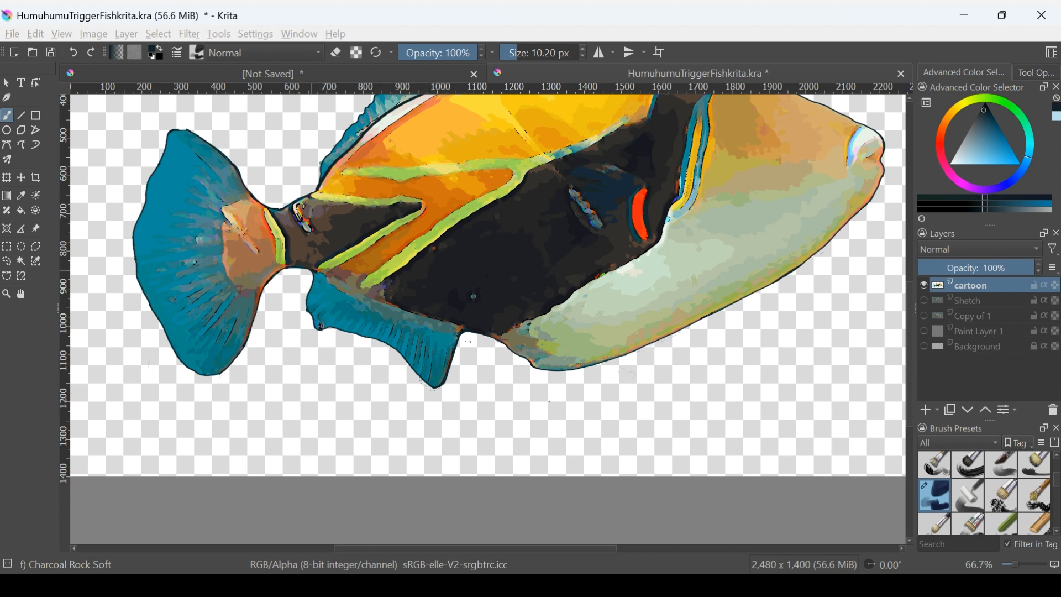
drag(321, 273, 464, 328)
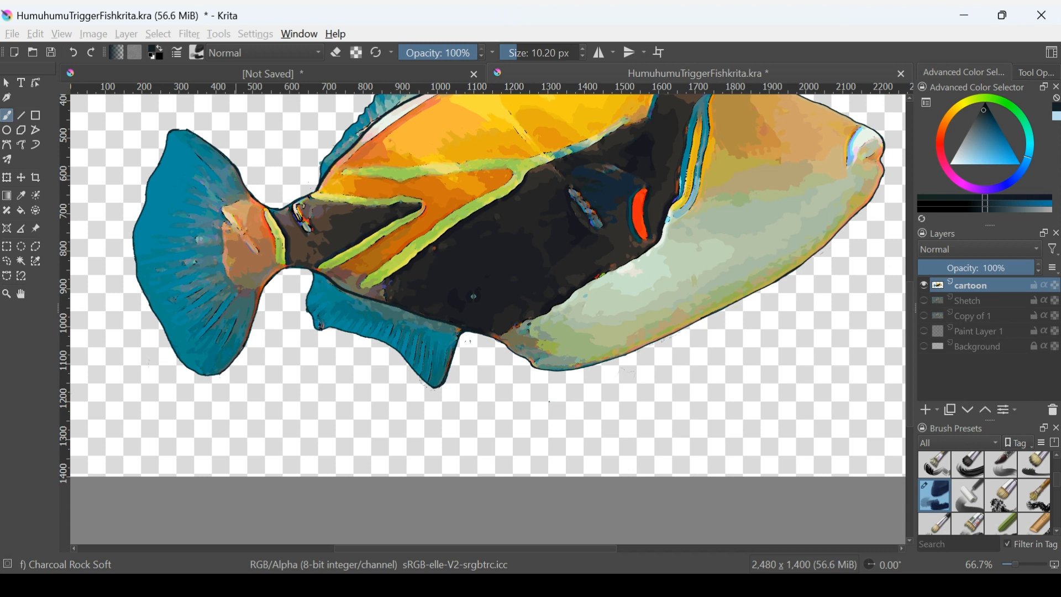
Outline the orange patch at the tail base and darken the upper edge between the tail fin and the upper rear fin.
mouse_move(249, 193)
mouse_down()
mouse_move(227, 206)
mouse_move(222, 263)
mouse_move(257, 300)
mouse_move(253, 323)
mouse_move(282, 270)
mouse_move(296, 267)
mouse_up()
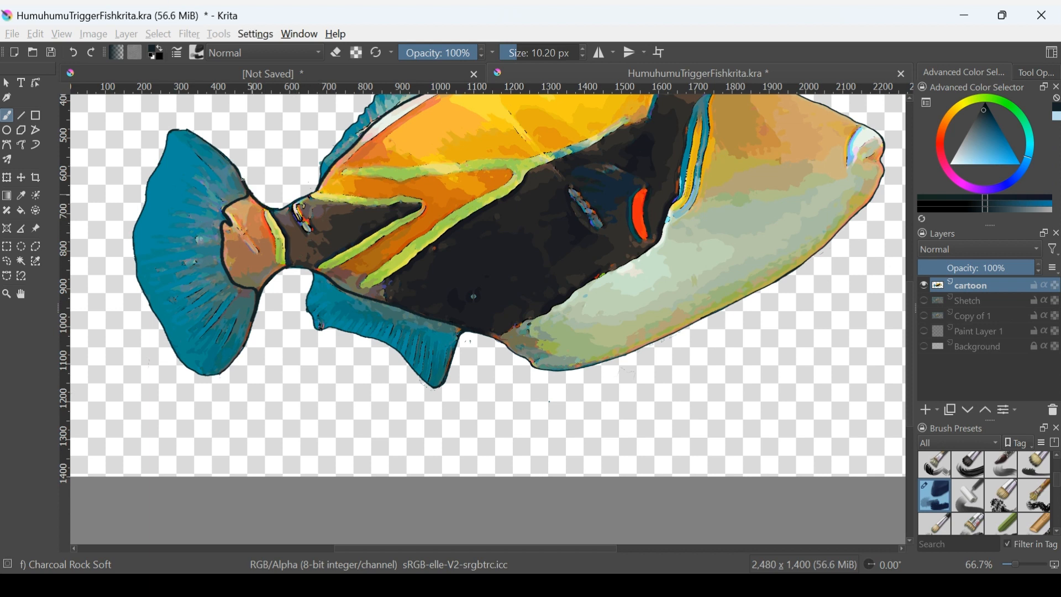
drag(234, 165, 249, 184)
key(ctrl+z)
key(ctrl+z)
drag(252, 195, 233, 164)
drag(276, 209, 321, 184)
Outline the upper rear fin with a dark line around its tip and both edges.
scroll(608, 308, down, 3)
scroll(326, 209, up, 2)
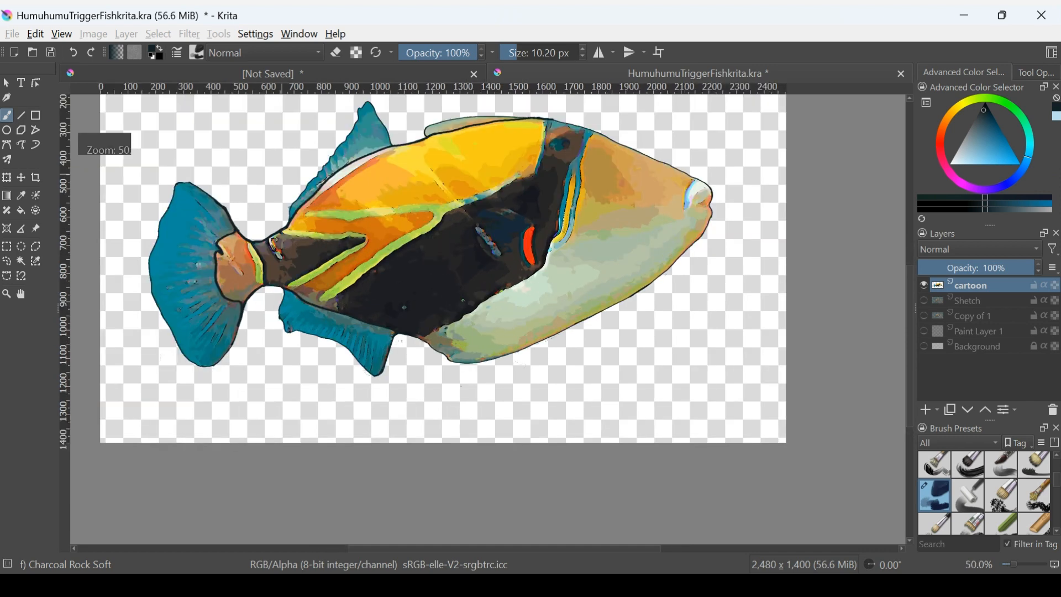
drag(307, 195, 305, 218)
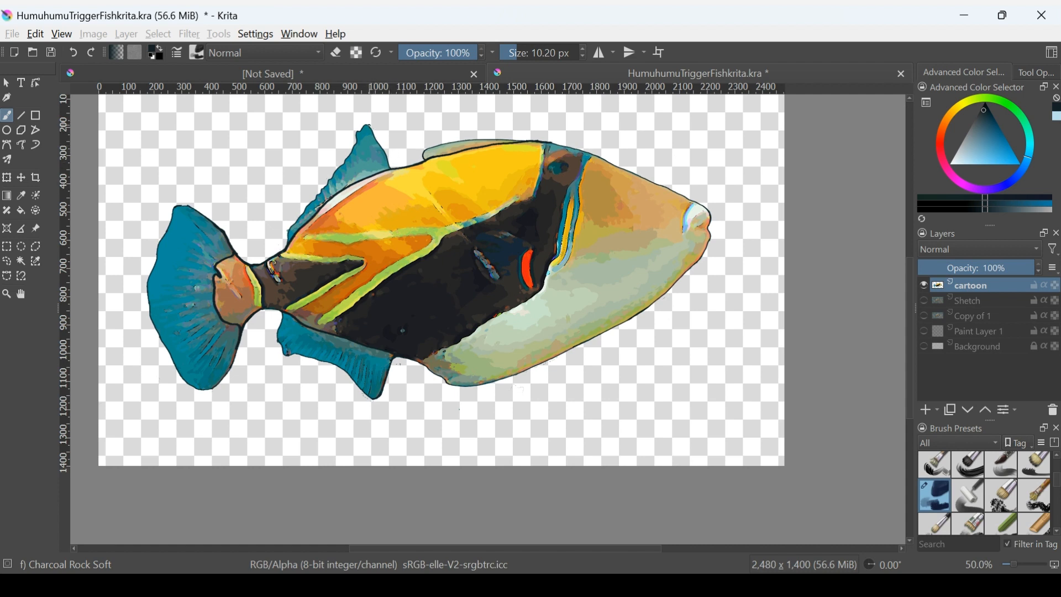
drag(369, 125, 393, 165)
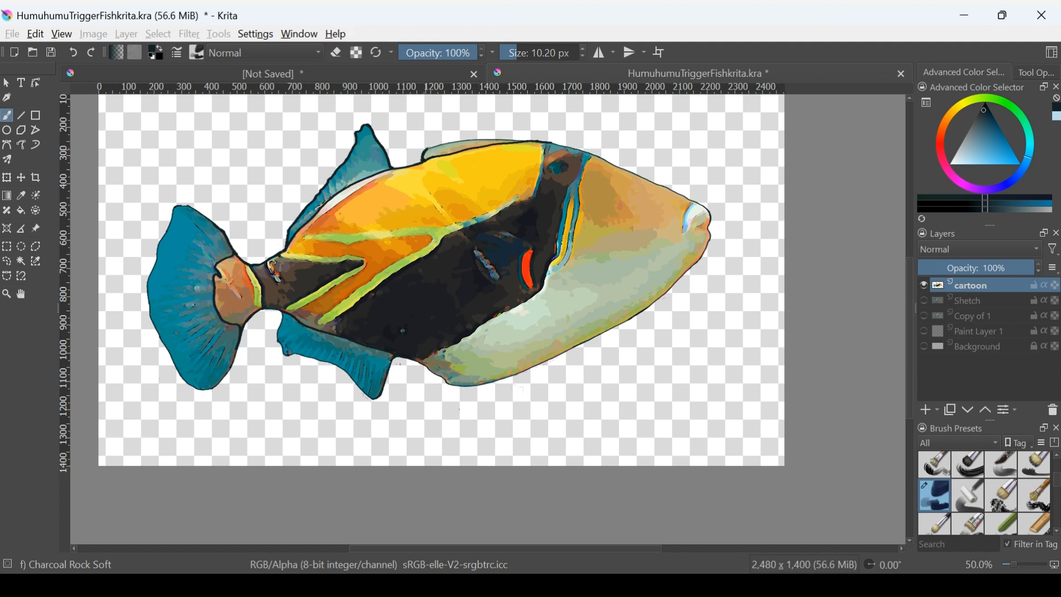
Draw the dark outline along the upper edge of the front dorsal fin, replacing the first stroke with a cleaner one.
drag(426, 146, 519, 140)
scroll(592, 114, up, 3)
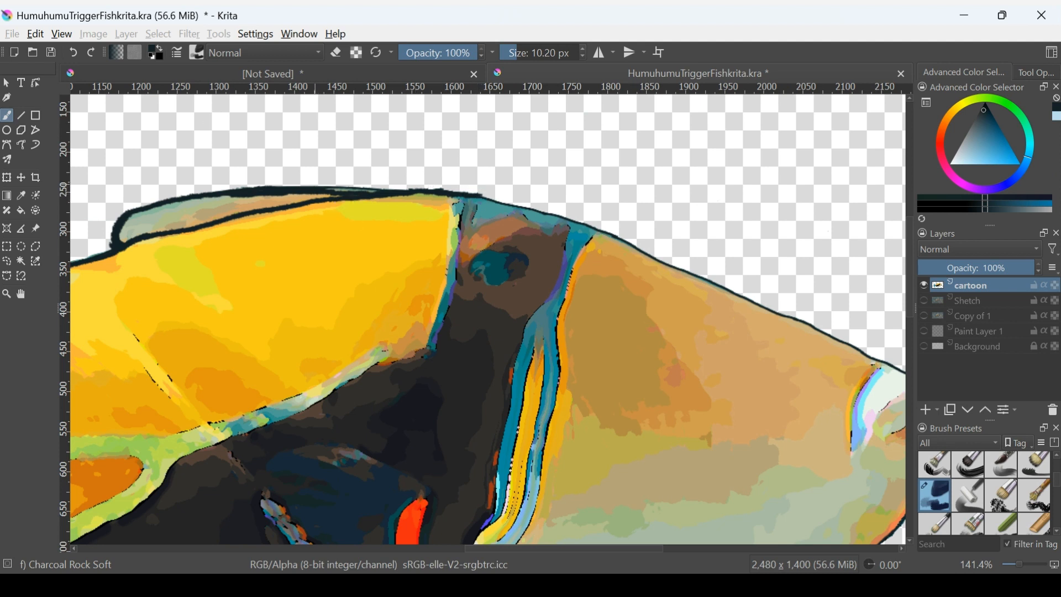
key(ctrl+z)
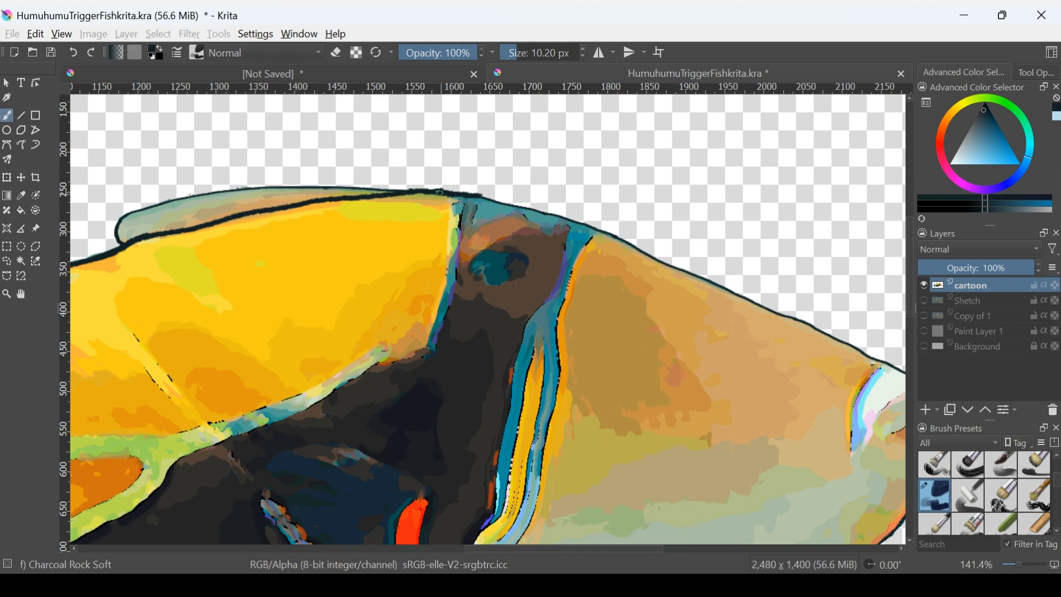
mouse_move(412, 191)
mouse_down()
mouse_move(218, 191)
mouse_move(150, 205)
mouse_move(128, 245)
mouse_up()
Outline the fish's forehead from the front dorsal fin down to the mouth, undoing the last stroke.
scroll(360, 194, down, 4)
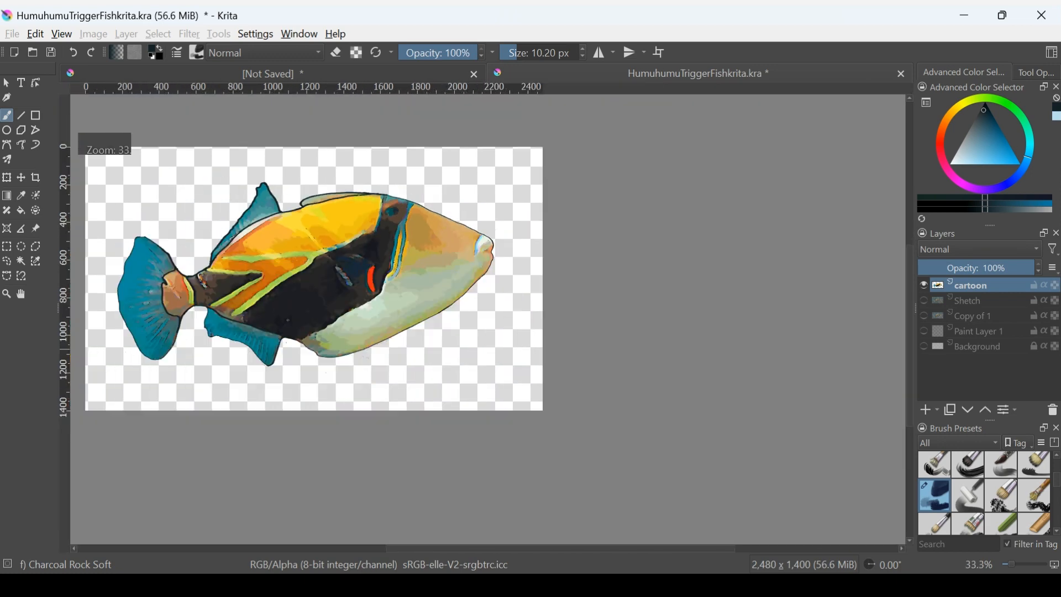
scroll(360, 194, up, 2)
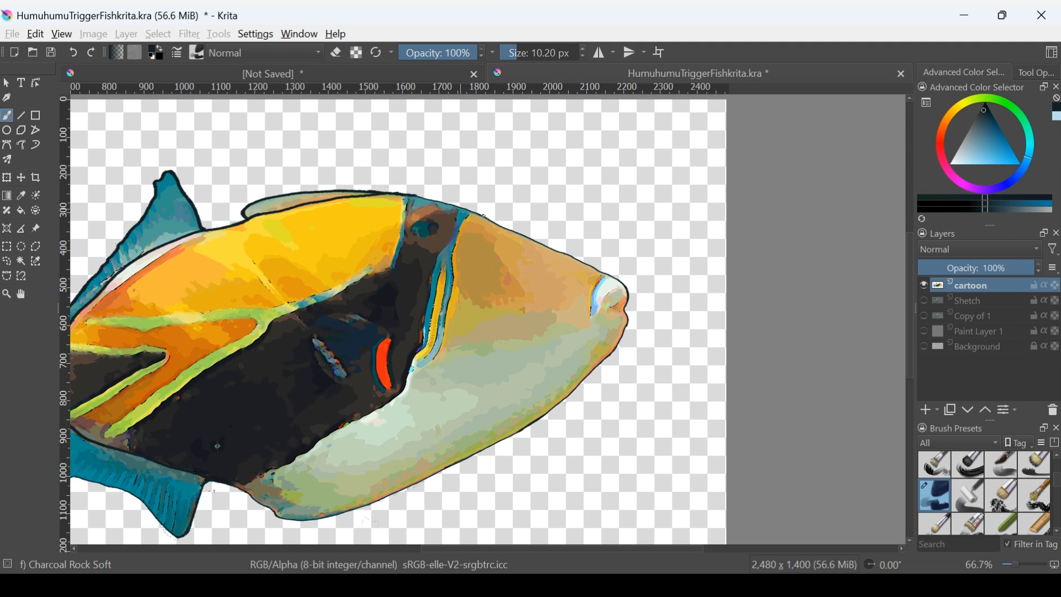
scroll(533, 235, up, 2)
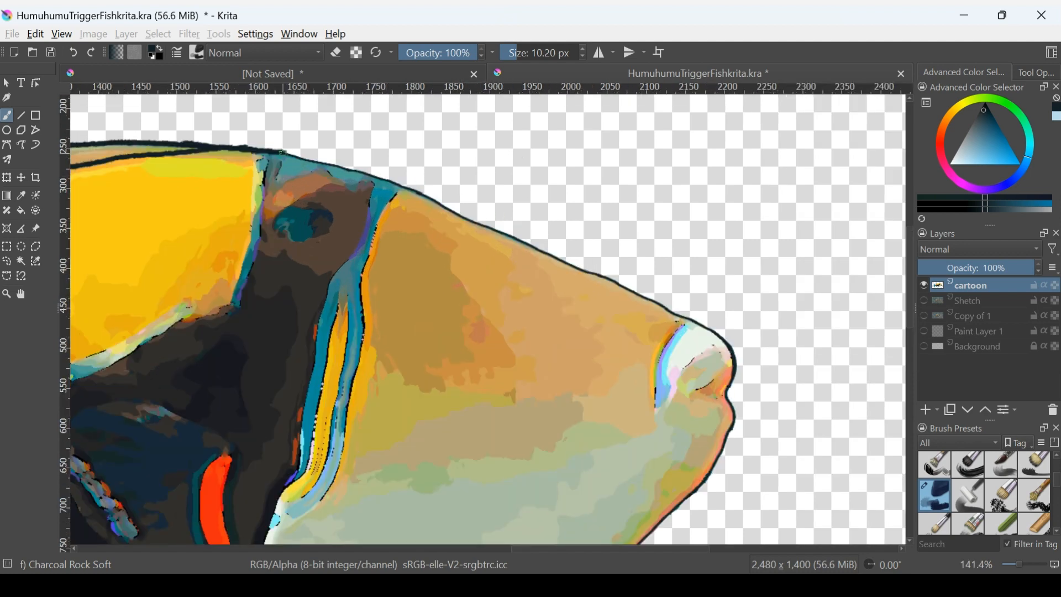
mouse_move(287, 153)
mouse_down()
mouse_move(318, 158)
mouse_move(282, 151)
mouse_move(318, 160)
mouse_move(272, 150)
mouse_move(424, 195)
mouse_move(720, 338)
mouse_move(735, 361)
mouse_move(727, 446)
mouse_up()
key(ctrl+z)
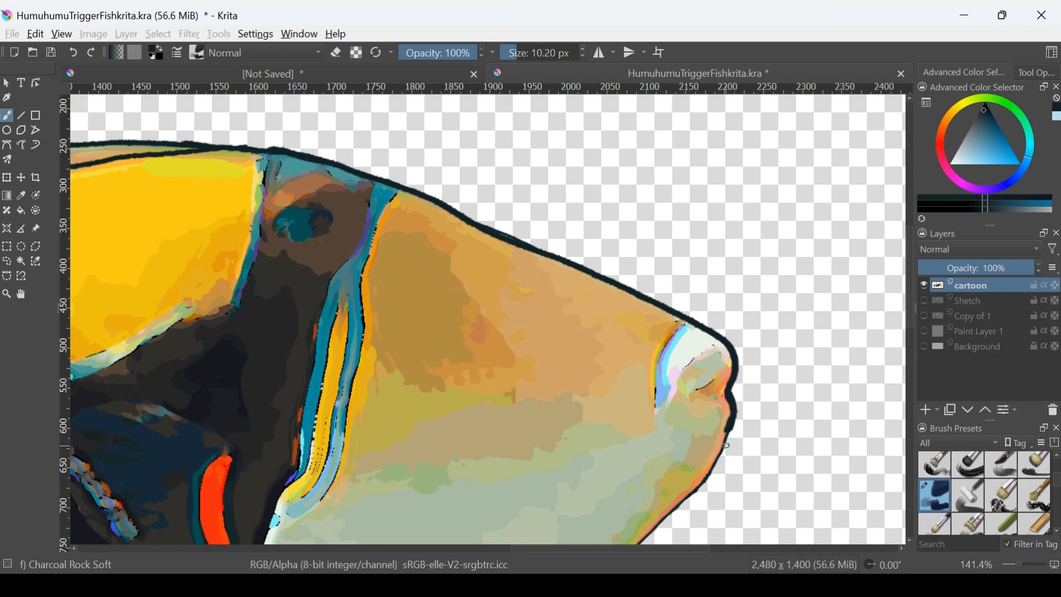
Outline the lower contour of the fish from the mouth along the chin and belly.
scroll(710, 370, down, 3)
drag(448, 277, 430, 120)
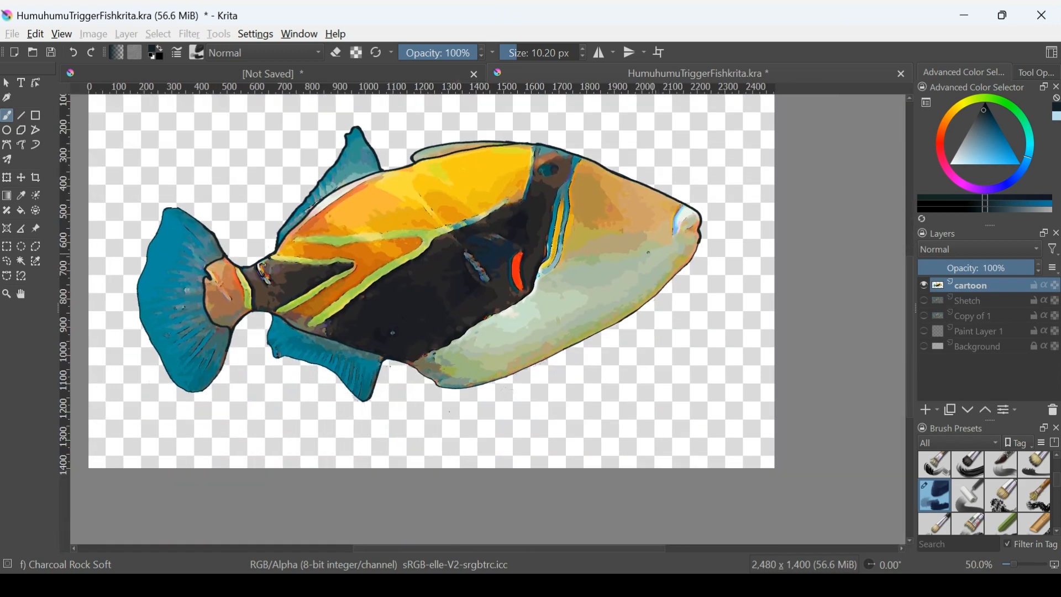
scroll(608, 256, up, 1)
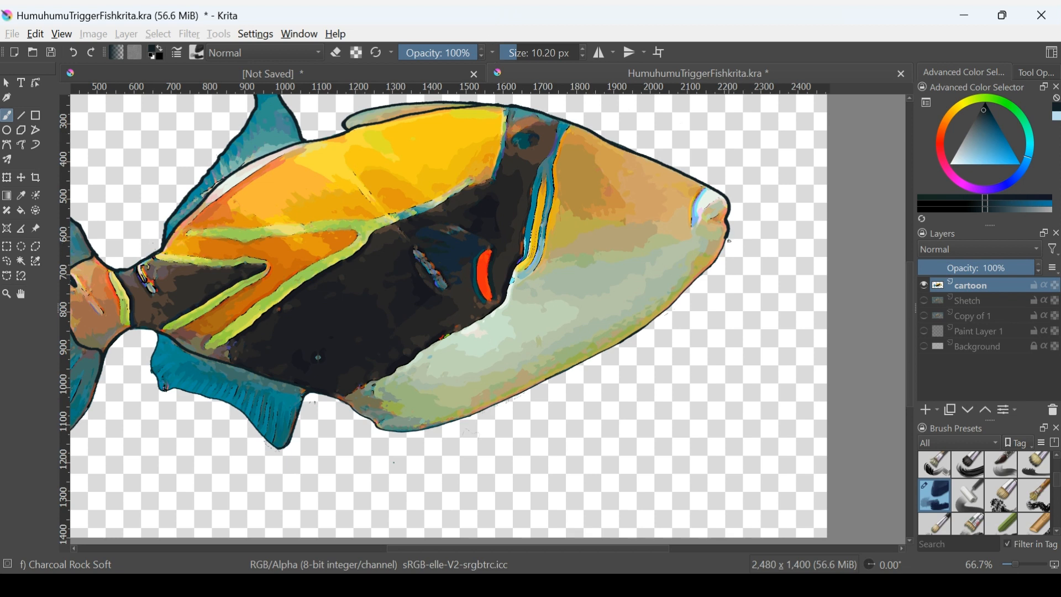
mouse_move(728, 235)
mouse_down()
mouse_move(637, 334)
mouse_move(452, 427)
mouse_up()
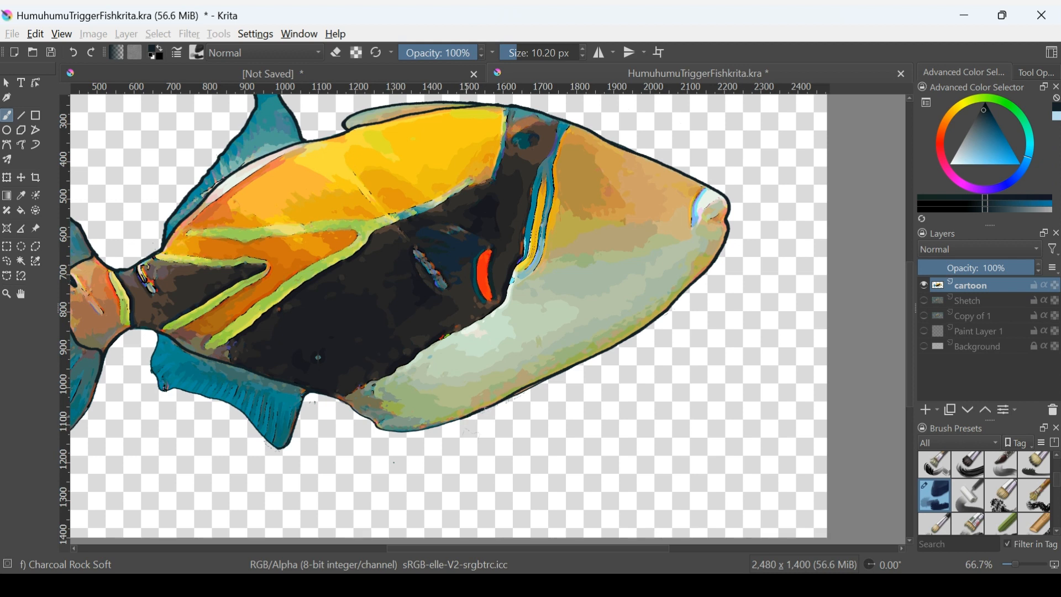
Thicken the belly outline and extend it past the belly's lowest corner to the front of the lower rear fin.
mouse_move(492, 405)
mouse_down()
mouse_move(540, 382)
mouse_move(508, 400)
mouse_move(510, 384)
mouse_up()
drag(389, 434, 475, 415)
key(ctrl+z)
key(ctrl+z)
drag(511, 398, 521, 391)
drag(421, 432, 480, 411)
drag(376, 431, 423, 431)
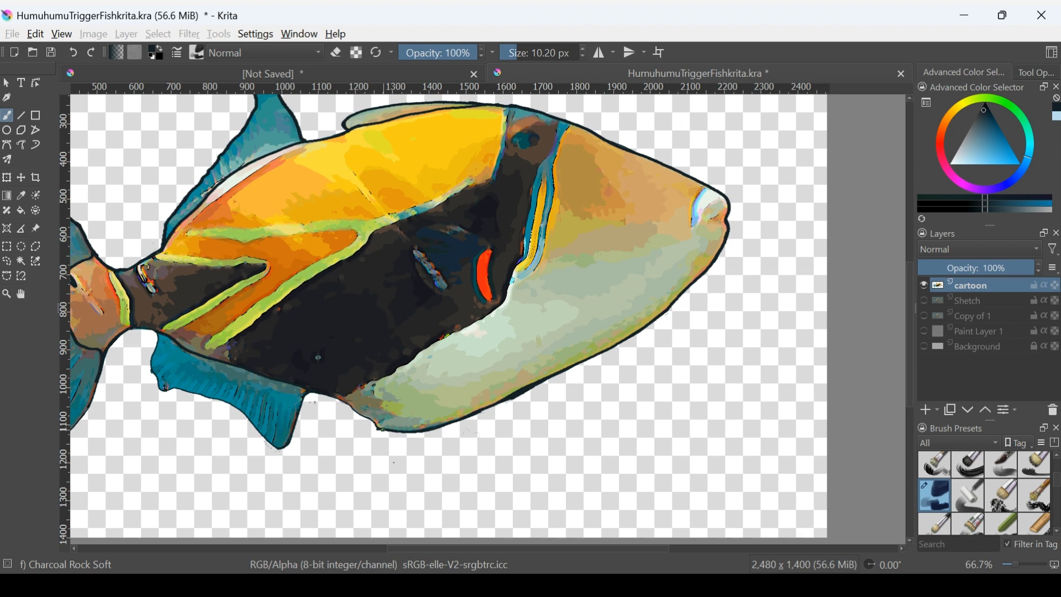
drag(382, 431, 327, 397)
drag(305, 397, 342, 402)
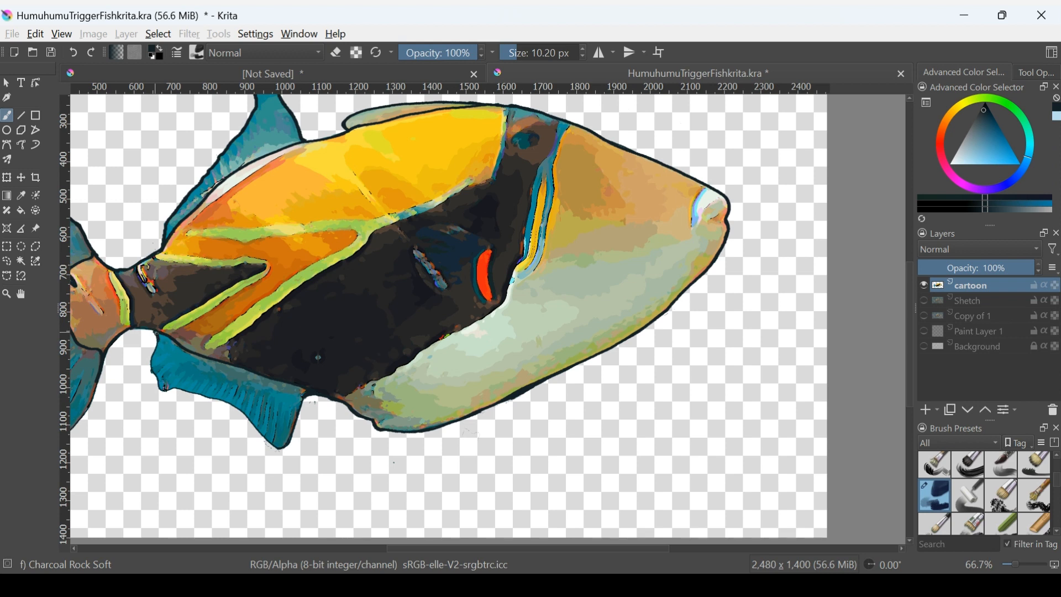
Outline the lower rear fin with dark strokes along its rear, lower and front edges.
mouse_move(156, 343)
mouse_down()
mouse_move(151, 369)
mouse_move(167, 392)
mouse_up()
drag(297, 416, 273, 449)
mouse_move(172, 388)
mouse_down()
mouse_move(235, 404)
mouse_move(275, 446)
mouse_move(235, 406)
mouse_up()
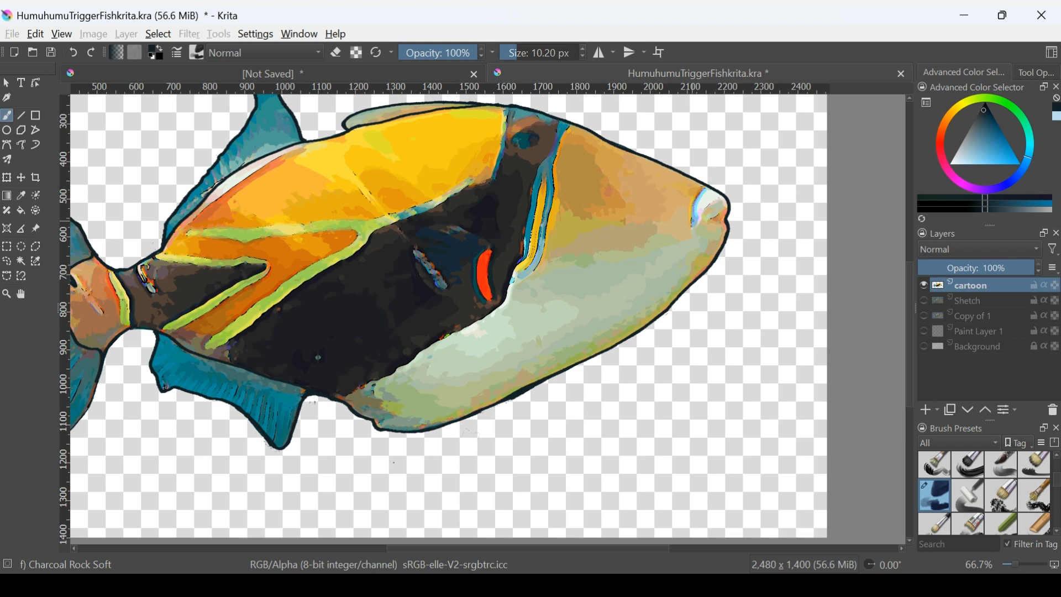
Undo a stroke beside the mouth, set the brush size to 3.18 px and draw thin rays near the lower rear fin's tip.
drag(692, 226, 705, 185)
key(ctrl+z)
drag(514, 53, 508, 54)
drag(274, 439, 278, 418)
mouse_move(270, 433)
mouse_down()
mouse_move(268, 414)
mouse_move(271, 438)
mouse_up()
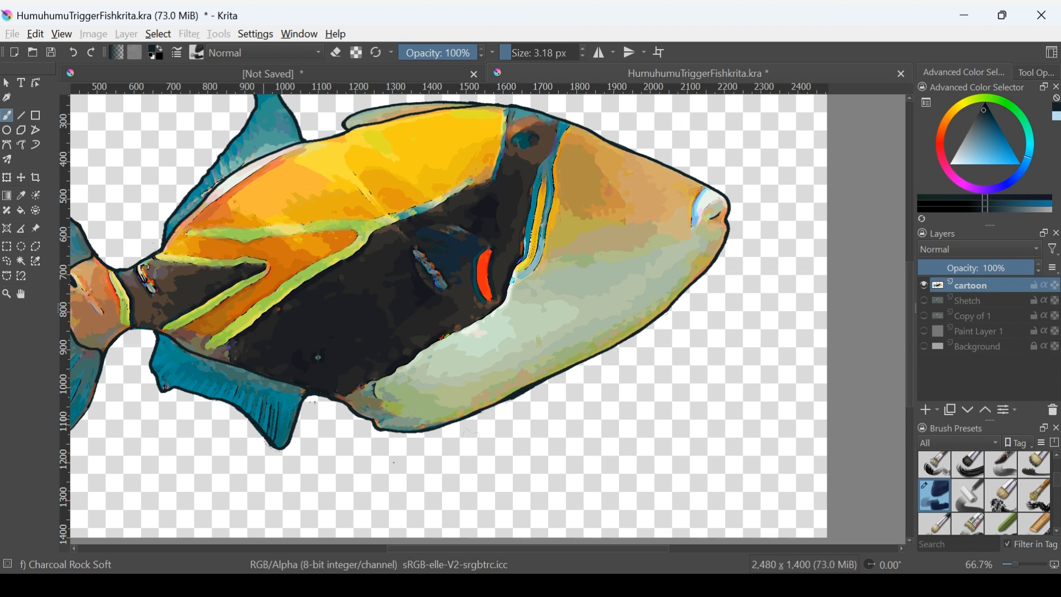
drag(263, 415, 265, 430)
mouse_move(247, 400)
mouse_down()
mouse_move(249, 413)
mouse_move(290, 426)
mouse_move(281, 426)
mouse_up()
Add thin dark rays to the rest of the lower rear fin and to the lower part of the tail fin.
scroll(423, 296, down, 5)
scroll(423, 295, up, 6)
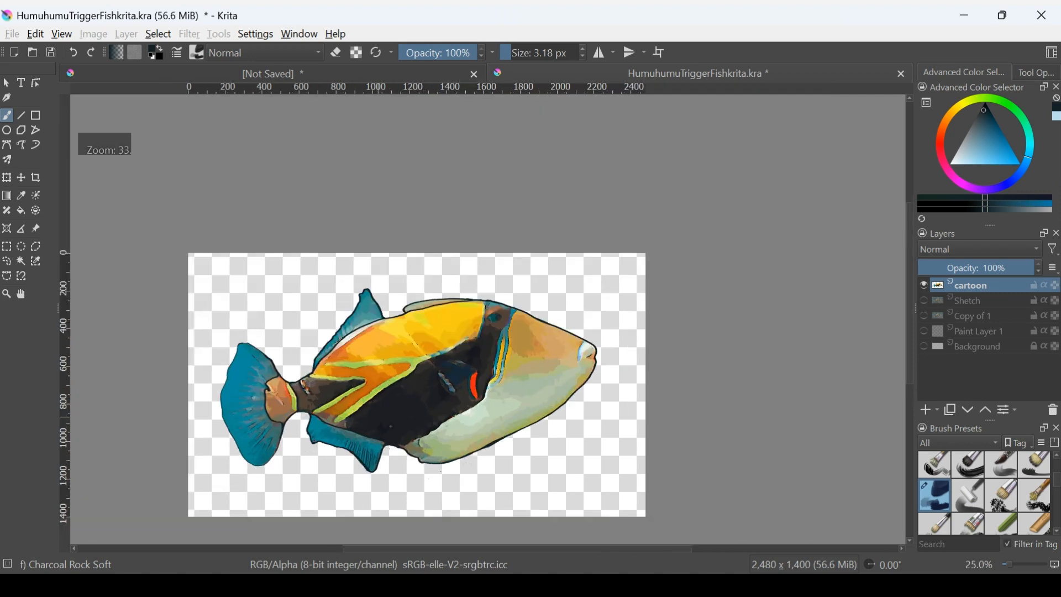
scroll(423, 296, up, 2)
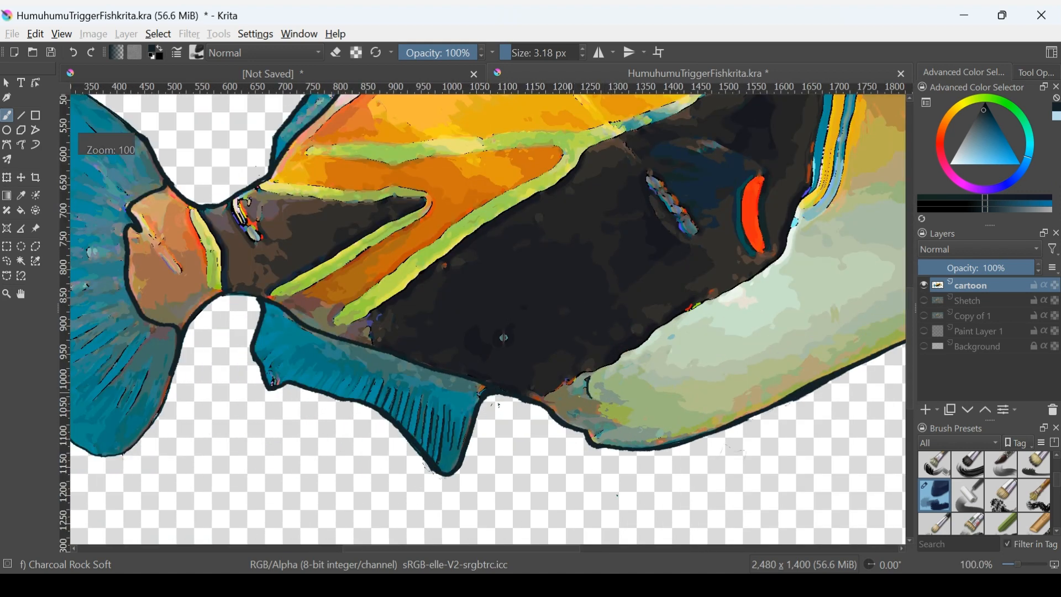
scroll(504, 338, down, 3)
scroll(691, 336, up, 3)
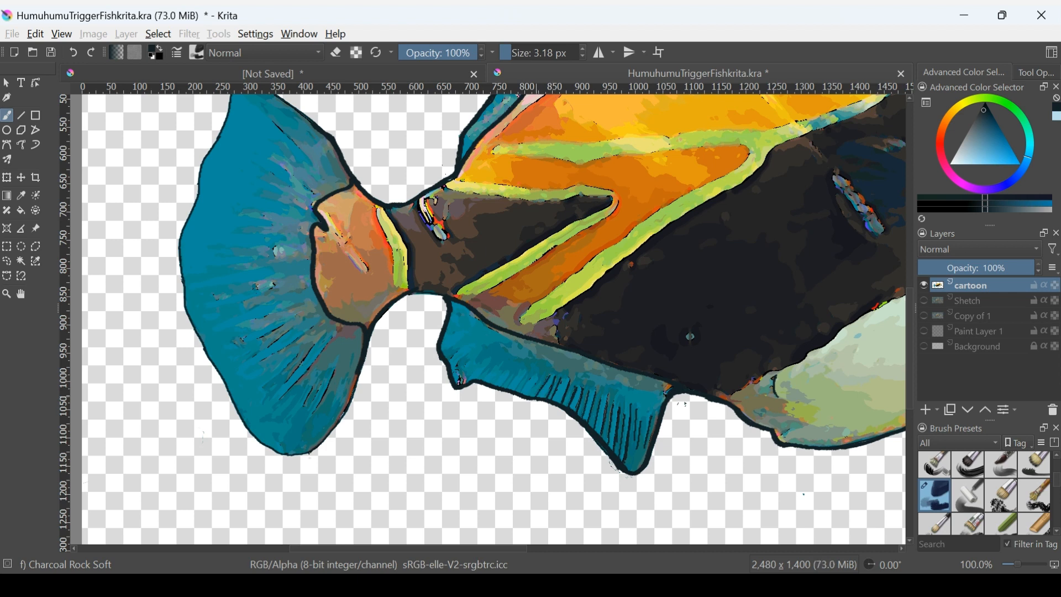
mouse_move(527, 398)
mouse_down()
mouse_move(538, 374)
mouse_move(500, 386)
mouse_up()
drag(456, 350, 449, 360)
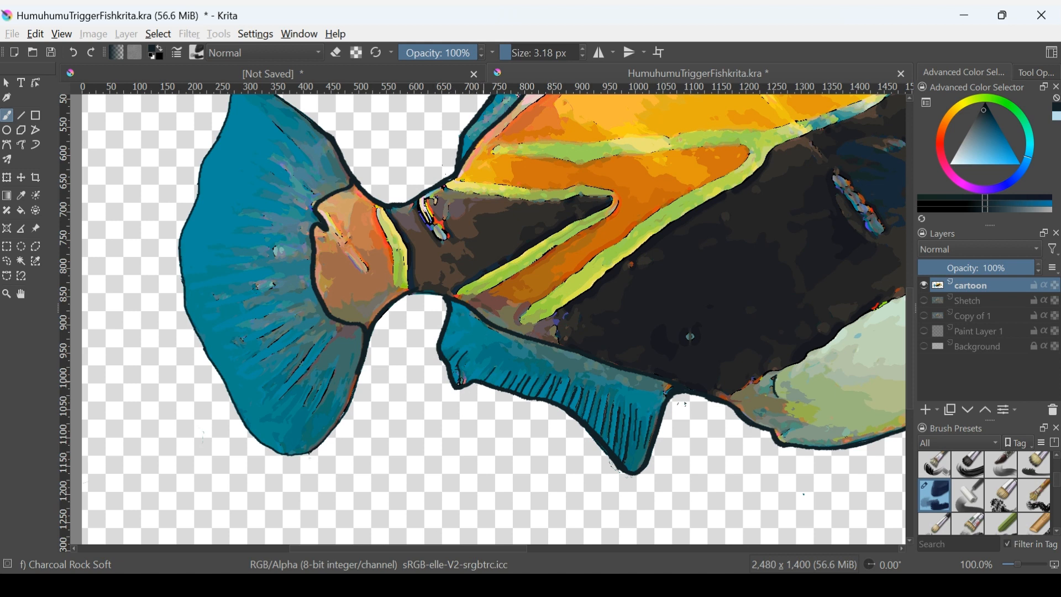
drag(480, 364, 487, 373)
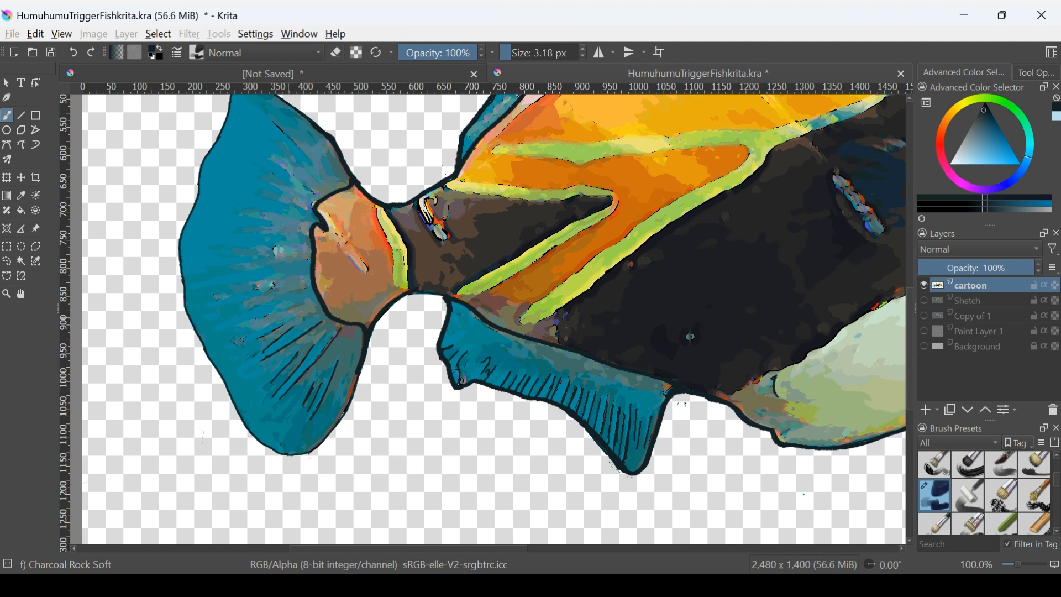
Draw thin dark rays fanning out across the middle and upper parts of the tail fin.
drag(288, 321, 254, 339)
mouse_move(248, 312)
mouse_down()
mouse_move(286, 300)
mouse_move(265, 289)
mouse_move(306, 290)
mouse_up()
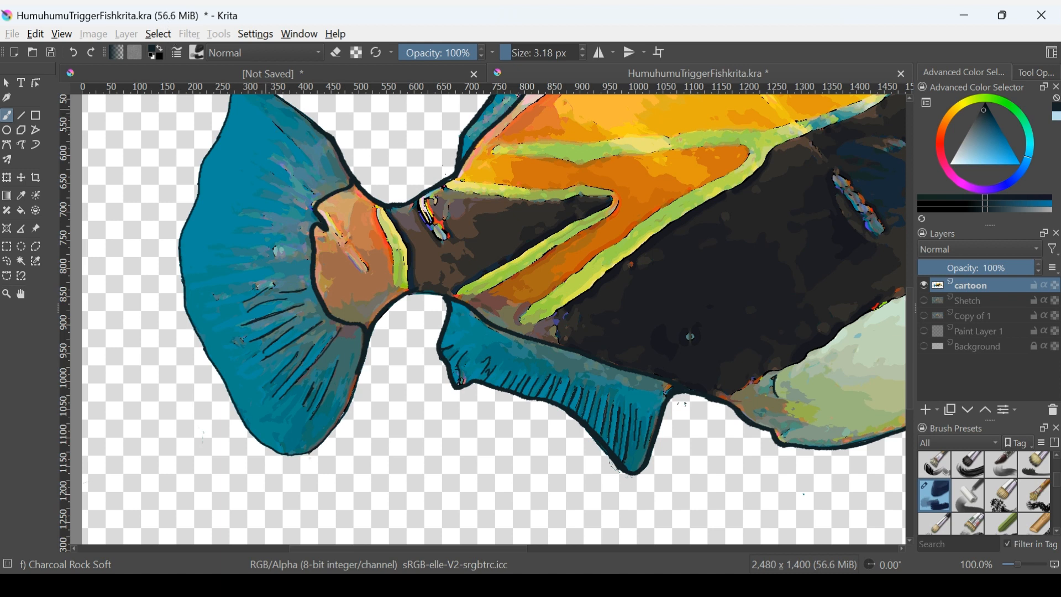
drag(264, 107, 287, 136)
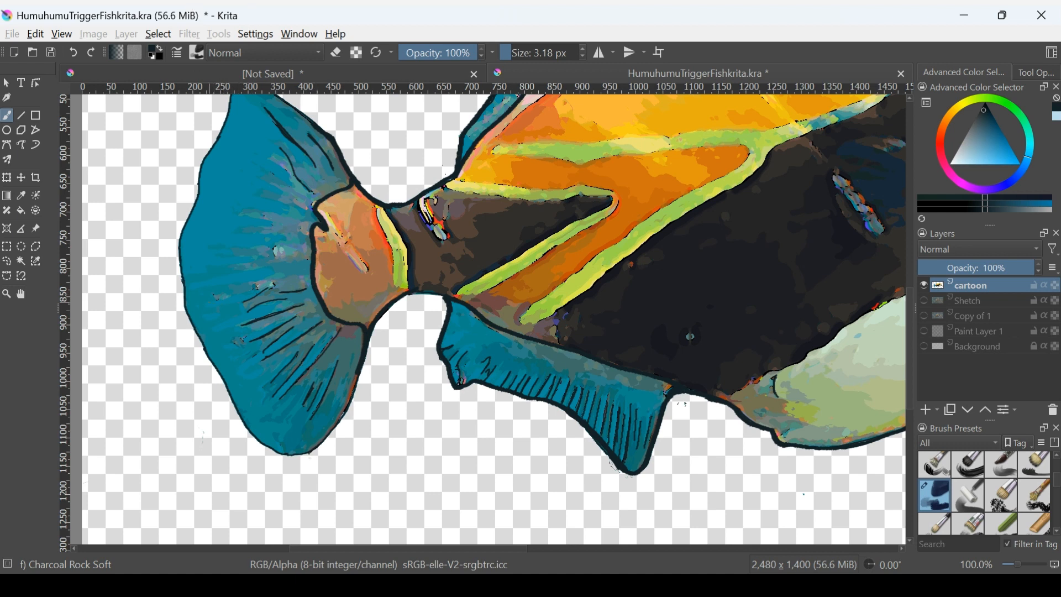
mouse_move(242, 293)
mouse_down()
mouse_move(215, 302)
mouse_move(215, 288)
mouse_move(252, 285)
mouse_up()
drag(265, 269, 206, 278)
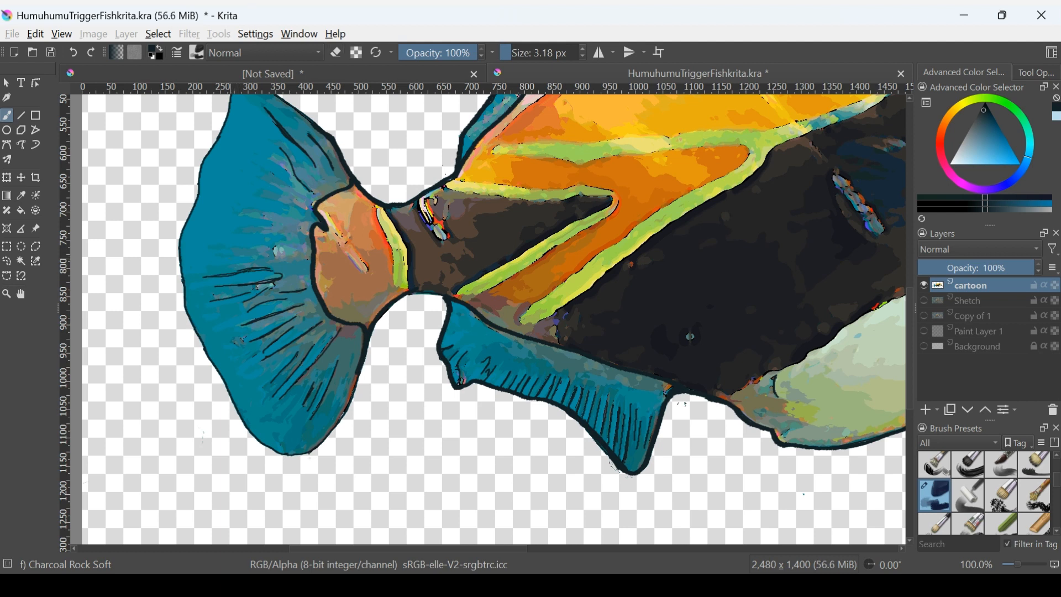
mouse_move(222, 247)
mouse_down()
mouse_move(267, 249)
mouse_move(297, 238)
mouse_move(289, 224)
mouse_up()
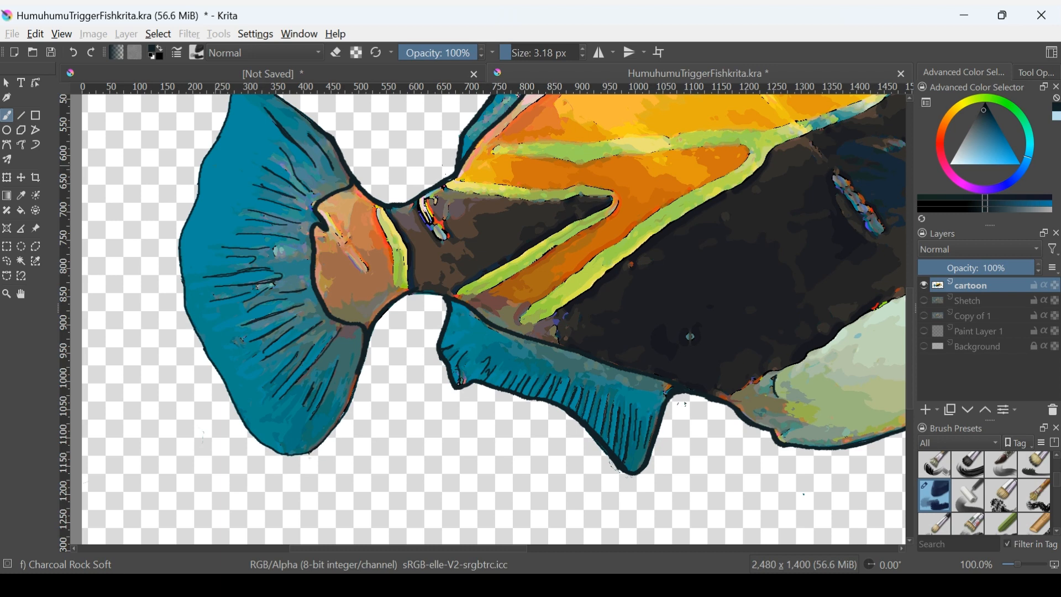
Draw thin dark rays across the upper rear fin, from its narrow rear end to the tall tip.
scroll(215, 166, down, 3)
scroll(215, 165, up, 1)
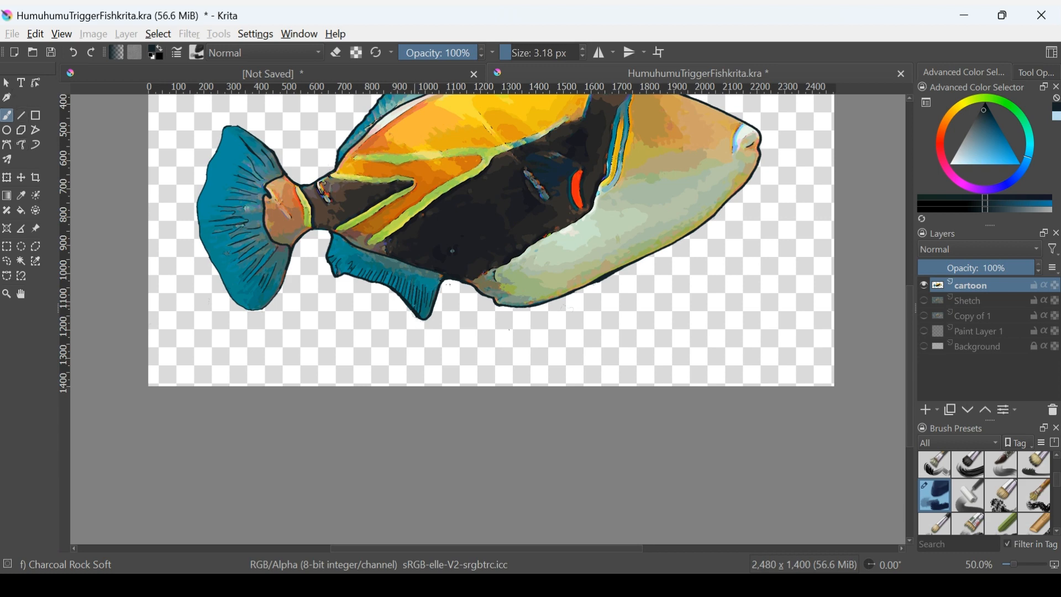
scroll(413, 307, down, 1)
drag(258, 200, 251, 309)
scroll(439, 462, up, 2)
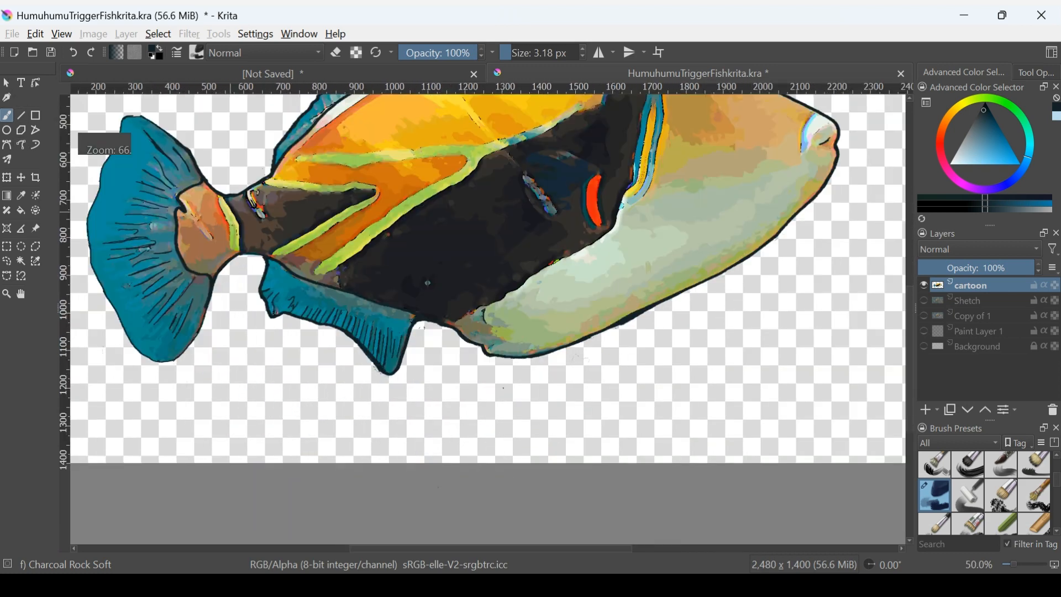
drag(438, 354, 449, 465)
drag(290, 417, 311, 392)
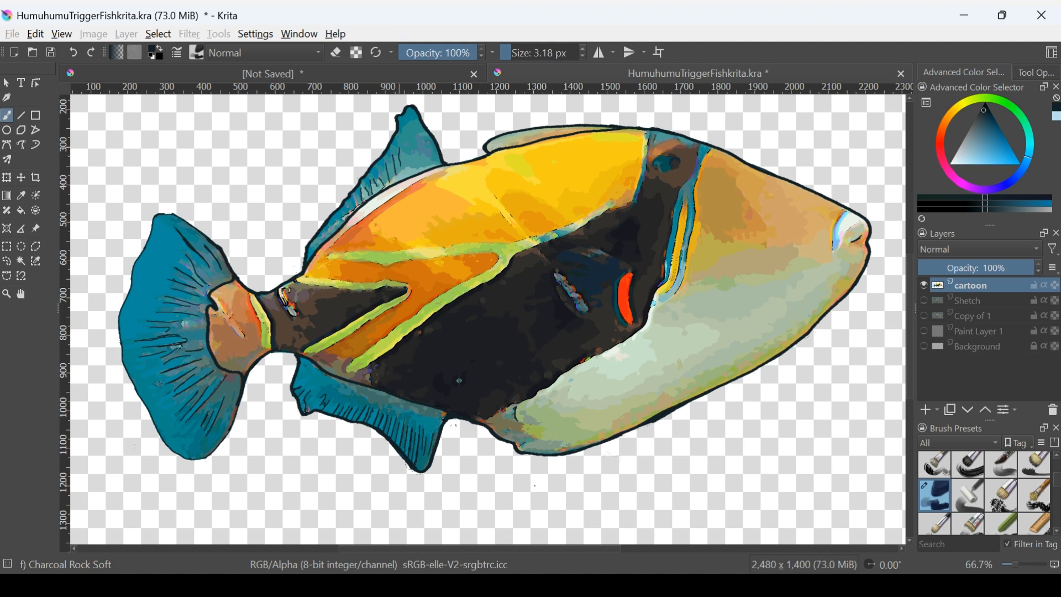
mouse_move(407, 147)
mouse_down()
mouse_move(403, 160)
mouse_move(423, 165)
mouse_move(413, 161)
mouse_move(414, 170)
mouse_move(433, 158)
mouse_up()
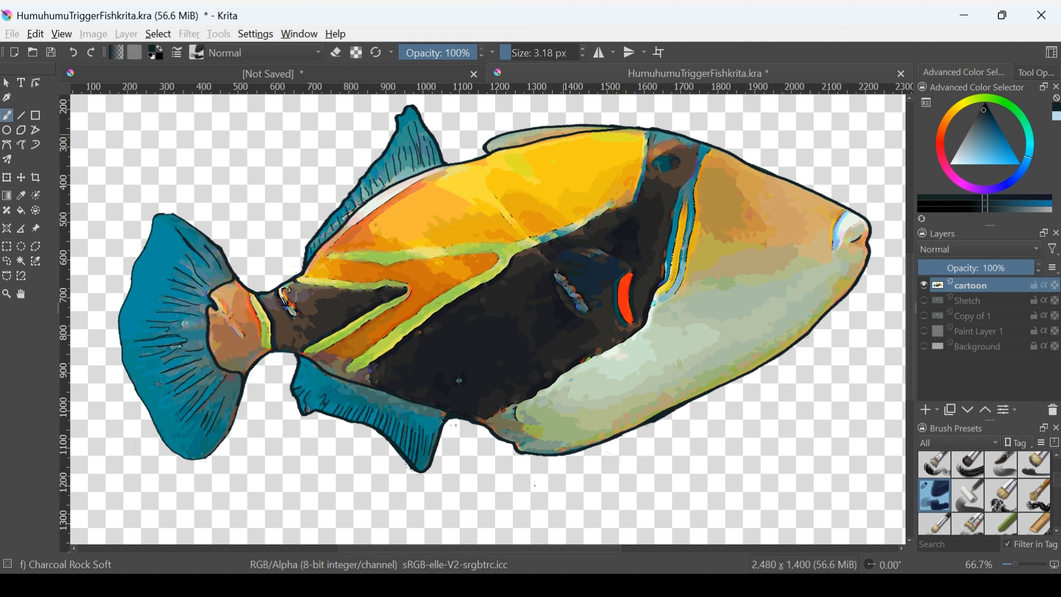
Draw thin dark lines on the small folded fin along the back and around the green bands, blue head stripes and tail-base patches.
mouse_move(562, 134)
mouse_down()
mouse_move(493, 144)
mouse_move(532, 134)
mouse_move(511, 144)
mouse_up()
click(253, 226)
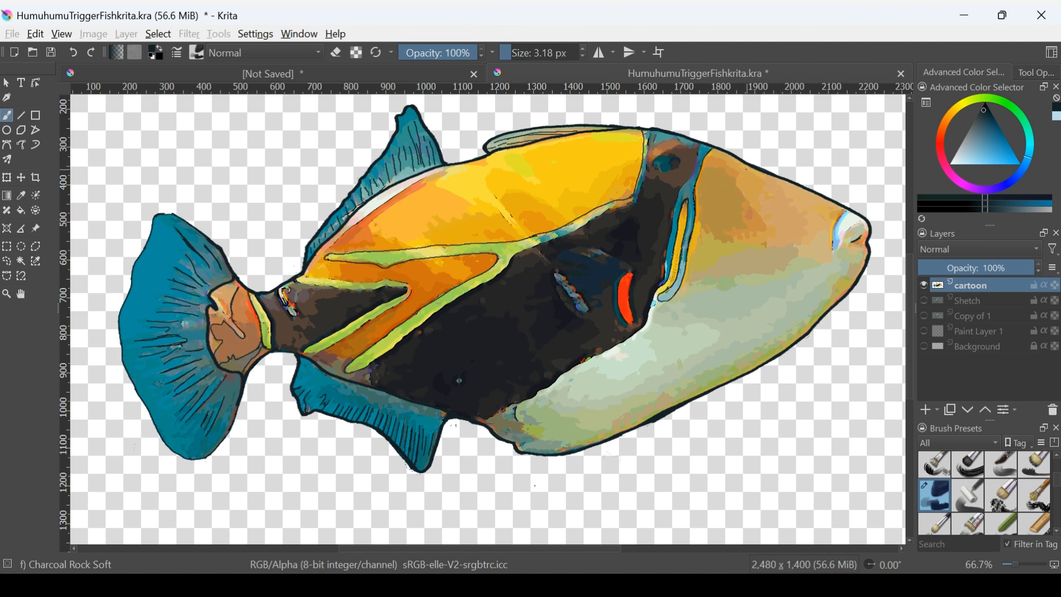
Try outlining the color patches on the fish's cheek and pale belly with thin dark contour lines.
drag(738, 193, 749, 204)
key(ctrl+z)
drag(744, 194, 752, 204)
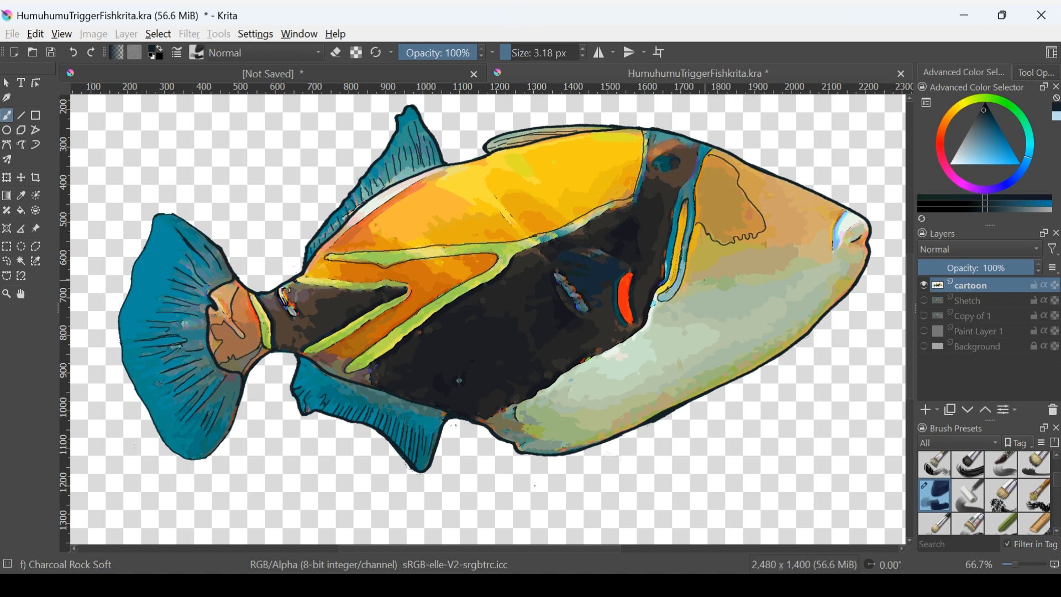
mouse_move(688, 285)
mouse_down()
mouse_move(778, 271)
mouse_move(798, 252)
mouse_move(745, 249)
mouse_move(690, 278)
mouse_up()
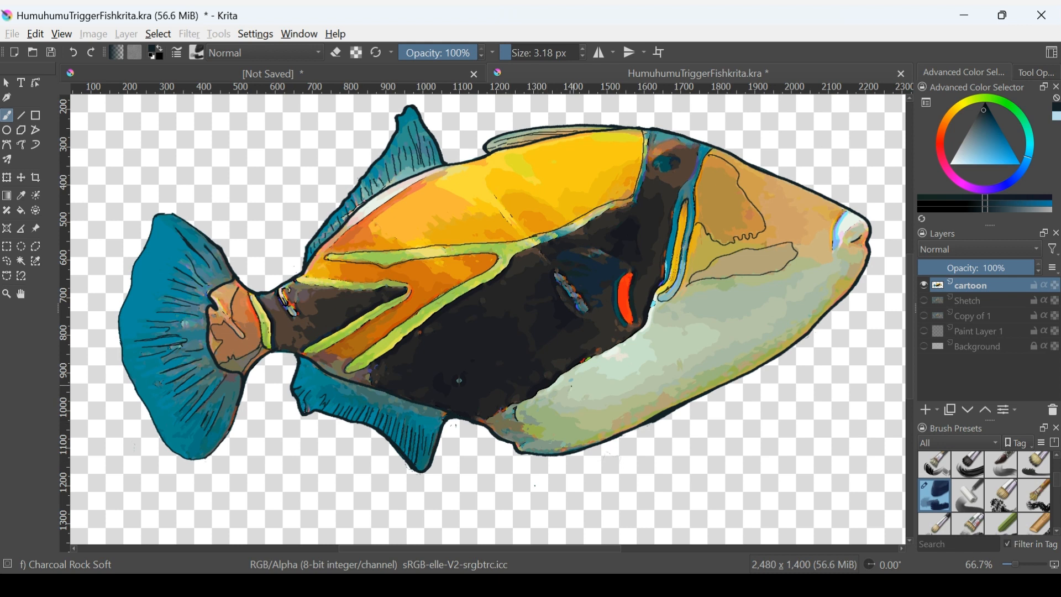
mouse_move(587, 371)
mouse_down()
mouse_move(576, 376)
mouse_move(625, 381)
mouse_move(650, 363)
mouse_move(654, 314)
mouse_move(717, 338)
mouse_move(641, 381)
mouse_move(578, 397)
mouse_move(541, 391)
mouse_up()
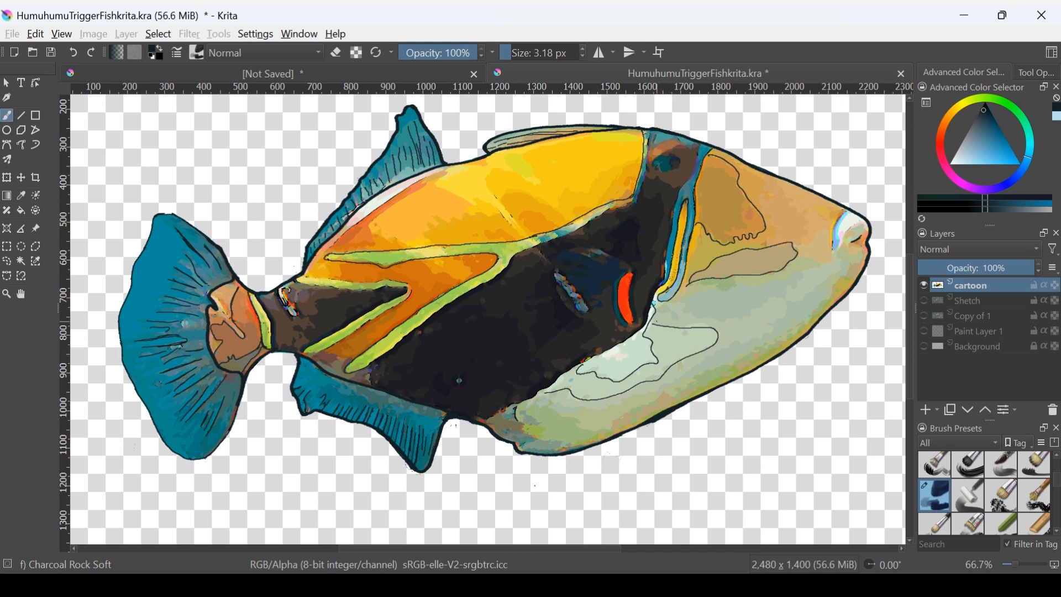
mouse_move(652, 321)
mouse_down()
mouse_move(734, 318)
mouse_move(823, 263)
mouse_move(836, 268)
mouse_move(774, 322)
mouse_move(640, 394)
mouse_move(598, 409)
mouse_move(534, 400)
mouse_up()
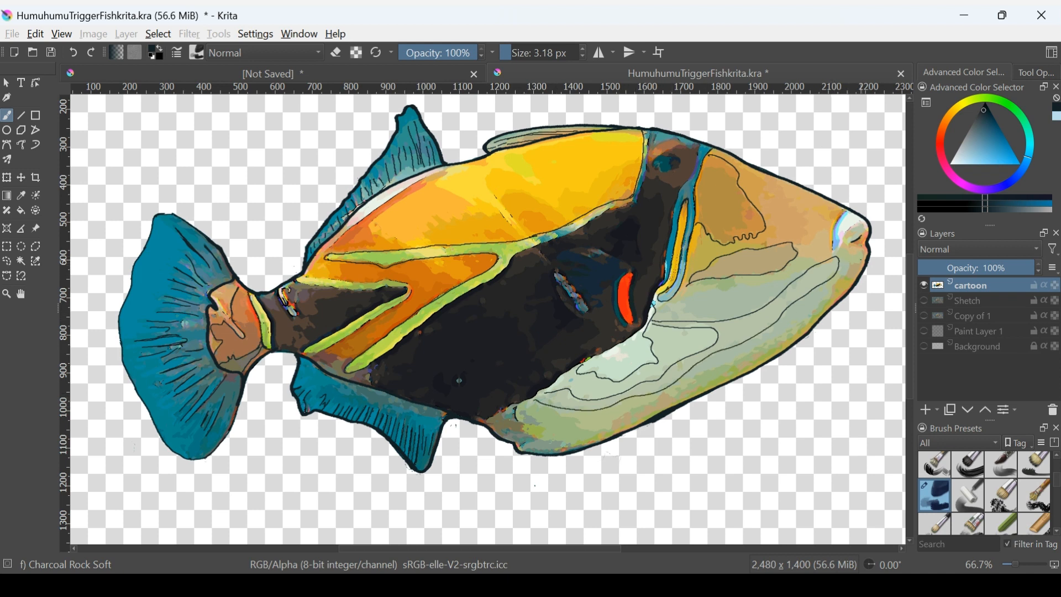
mouse_move(860, 258)
mouse_down()
mouse_move(811, 314)
mouse_move(622, 417)
mouse_move(578, 428)
mouse_move(542, 408)
mouse_up()
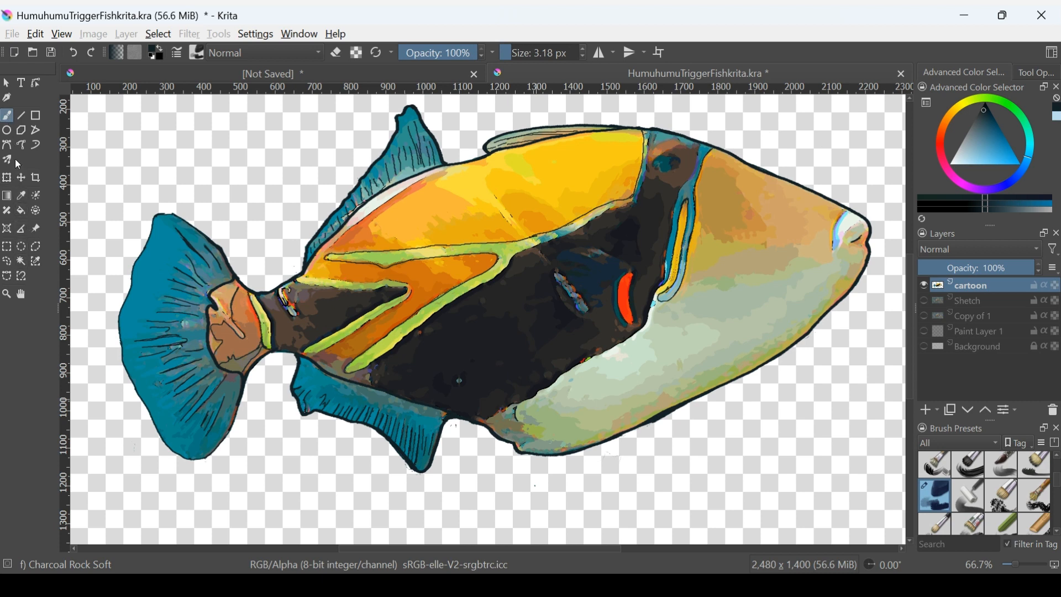
Choose a blue, lighten it to a pale blue and fill the lightest belly patch with the Fill tool.
key(f)
click(1004, 153)
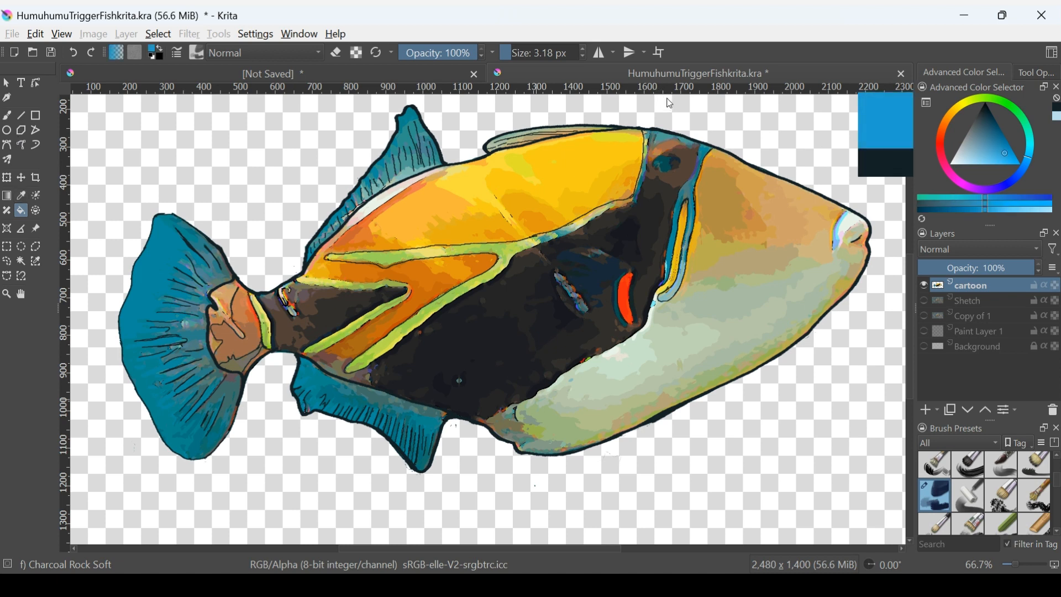
key(l)
key(l)
key(l)
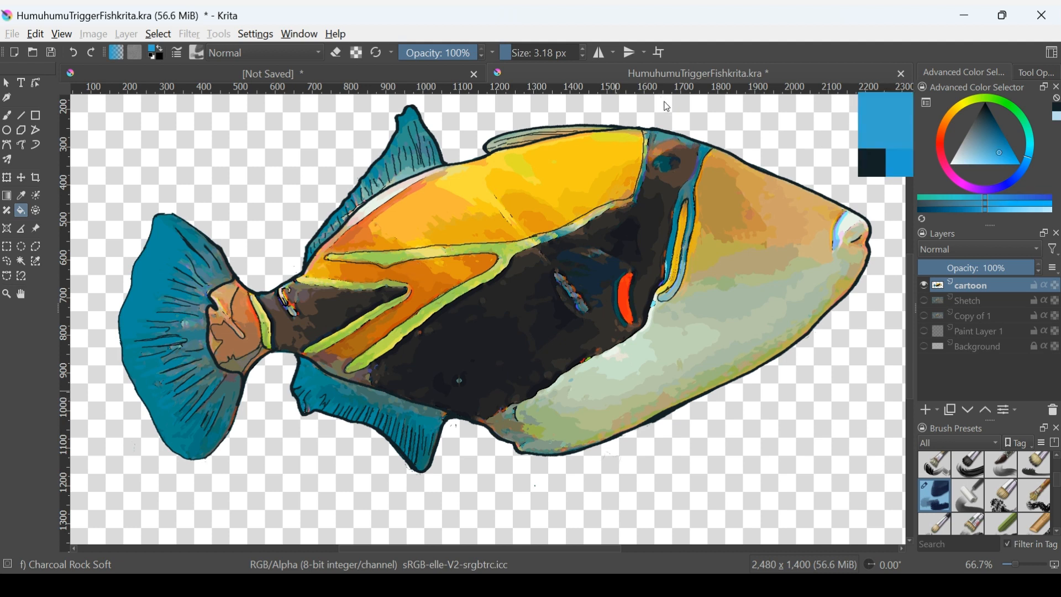
key(l)
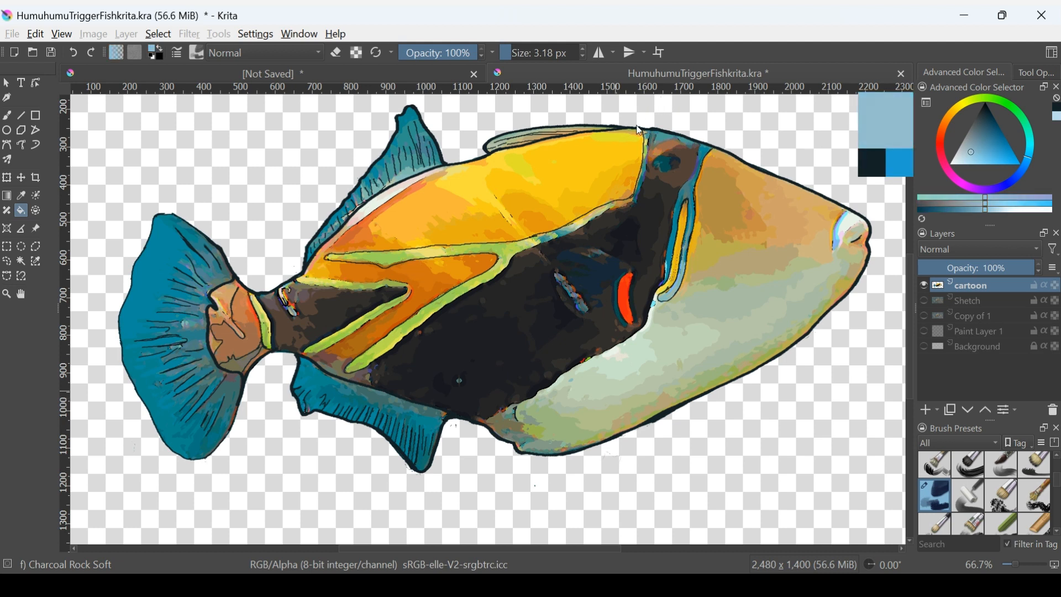
click(435, 242)
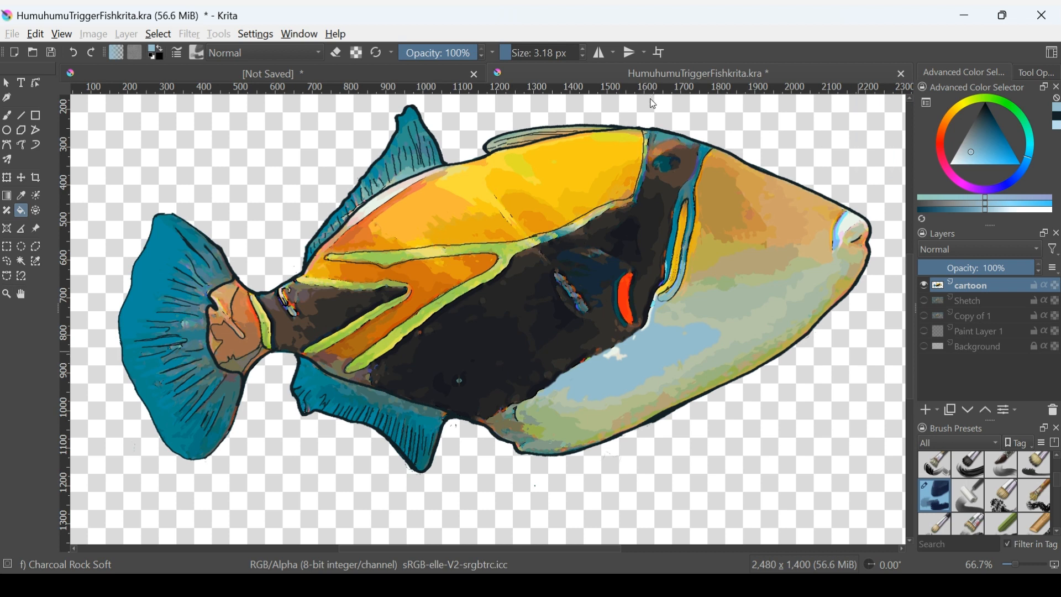
Try filling the wider greenish belly band around the pale blue patch with a darker blue.
key(k)
key(k)
click(501, 228)
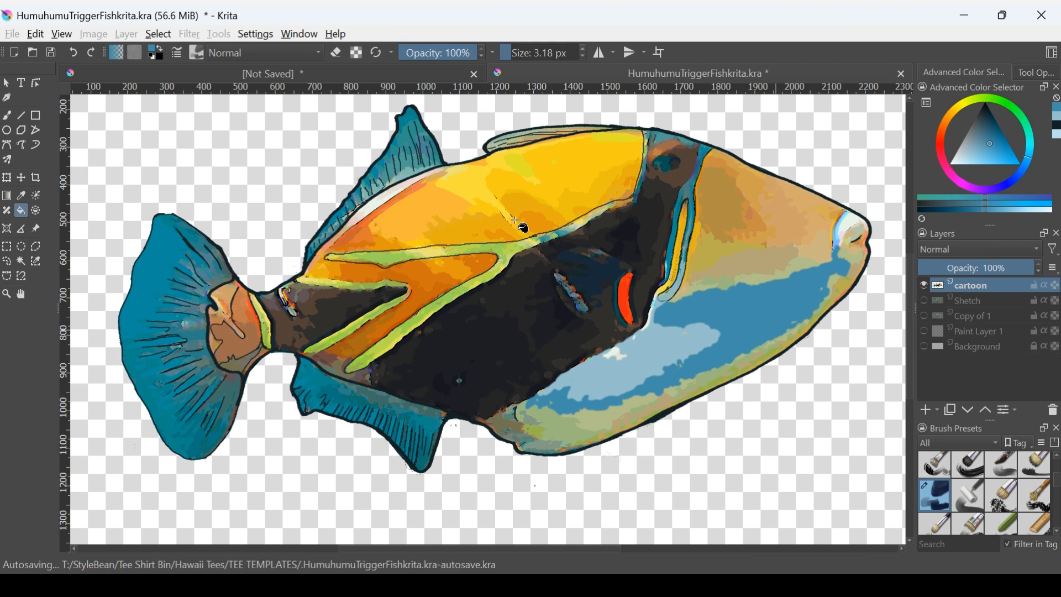
key(ctrl+z)
Lighten the blue fill color by several shades for filling the belly.
key(l)
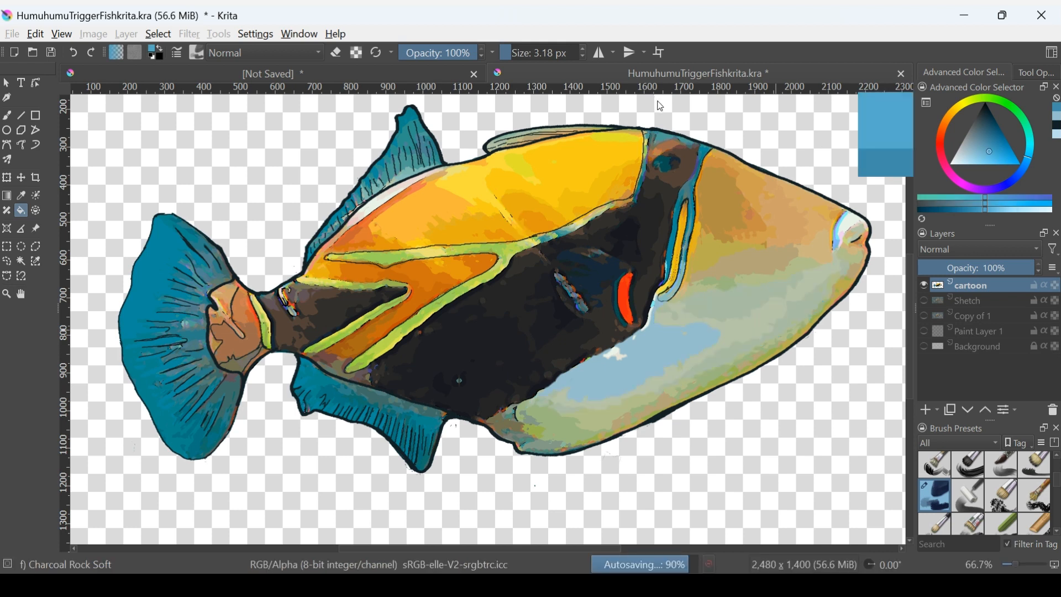
key(l)
key(l)
key(l)
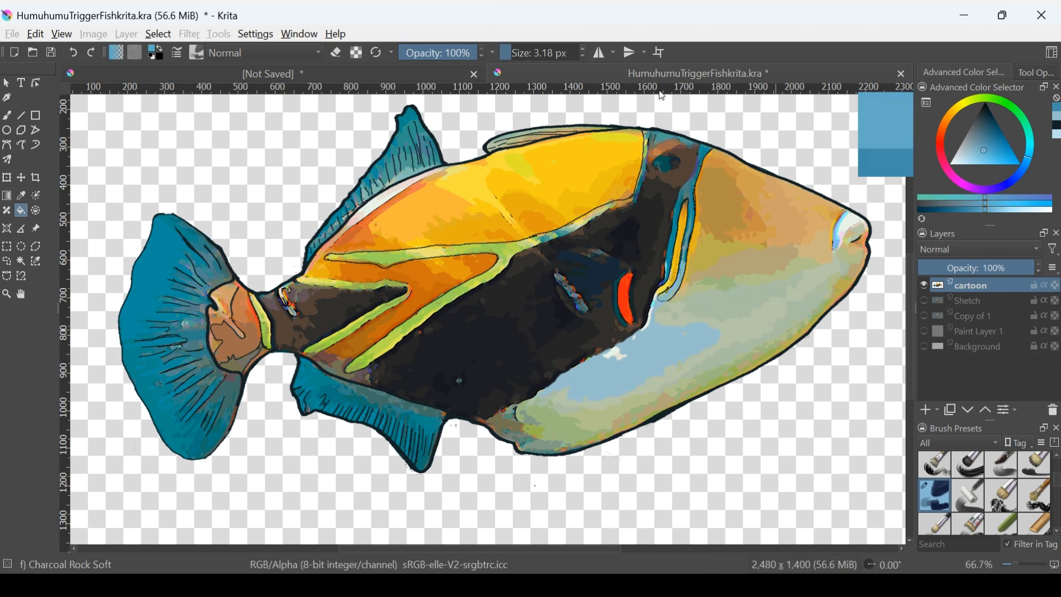